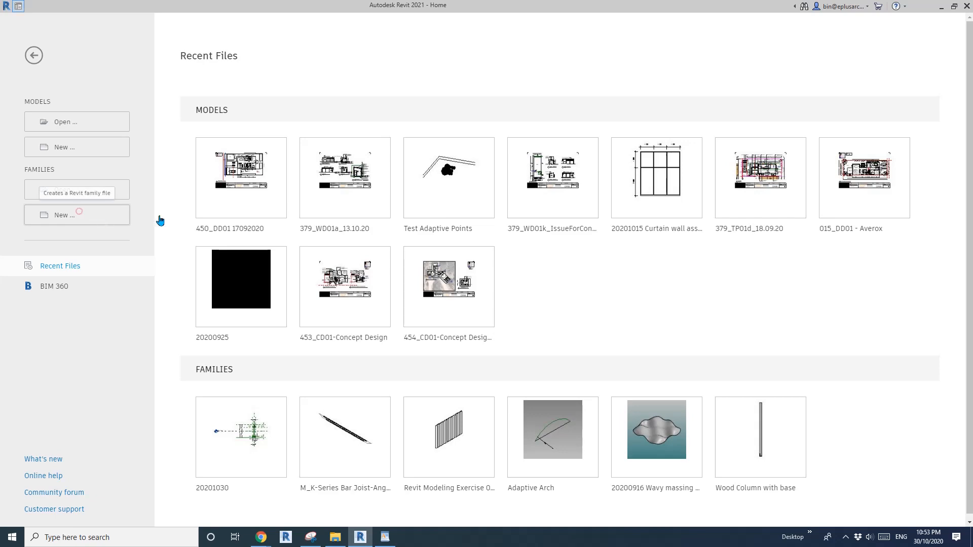
Step: Create a new family from the template Metric Generic Model face based.rft
left_click_drag(551, 254, 551, 295)
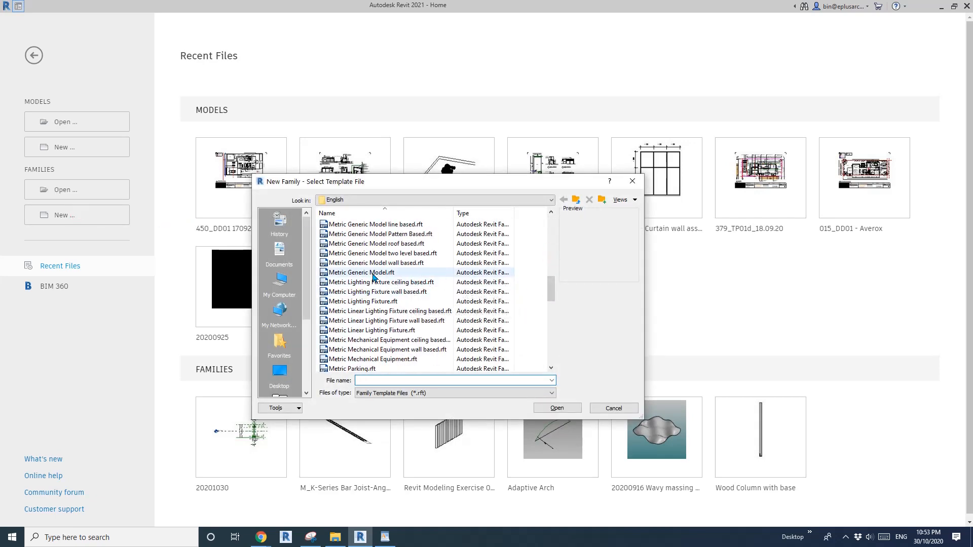
left_click(337, 274)
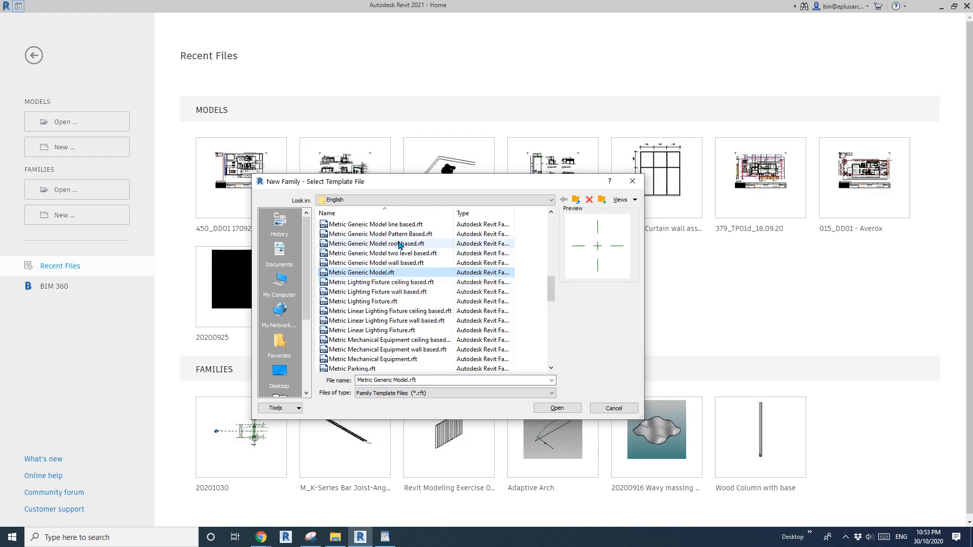
scroll(405, 266, "up", 2)
left_click(404, 266)
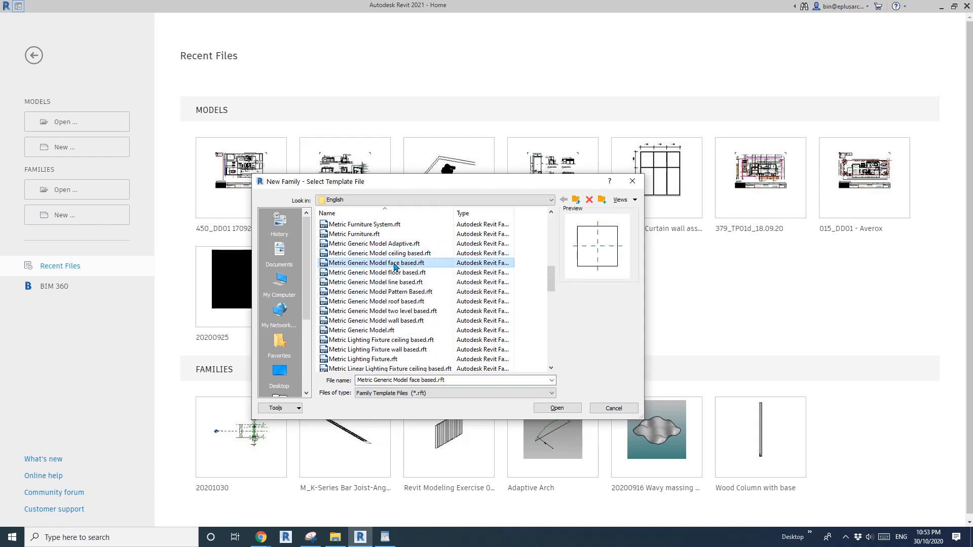
left_click(574, 406)
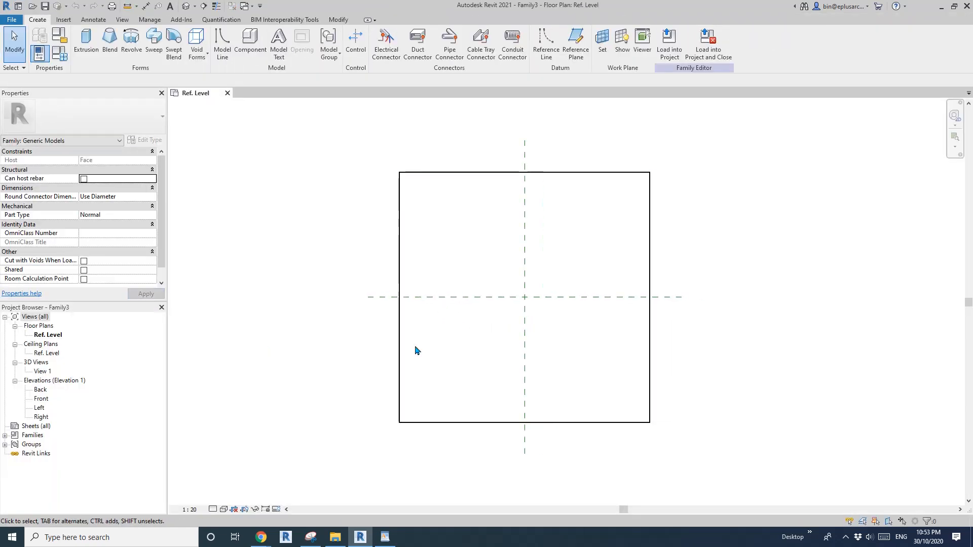
Step: In the Front elevation, sketch a short horizontal reference line across the centre plane, about 518 mm above the Ref. Level
double_click(42, 399)
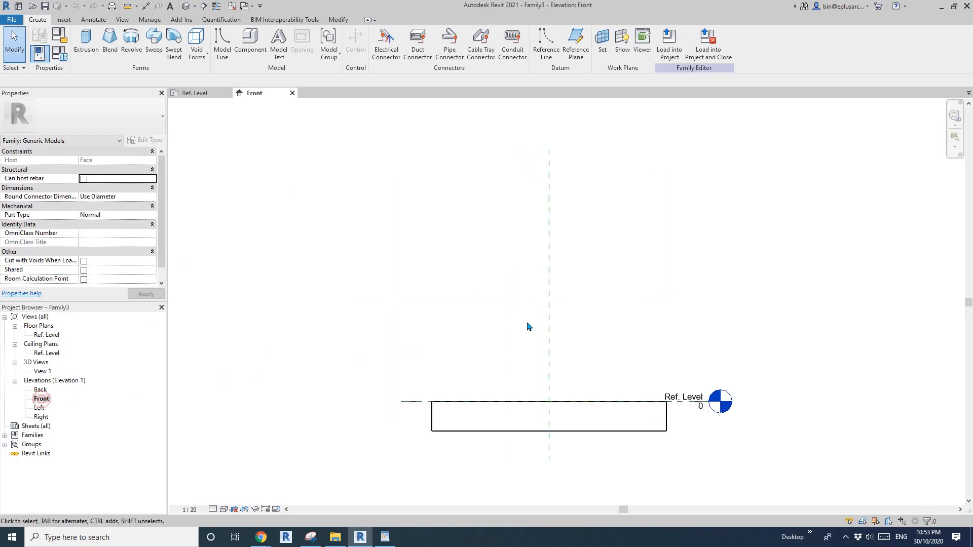
scroll(478, 322, "up", 2)
middle_click_drag(478, 322, 511, 314)
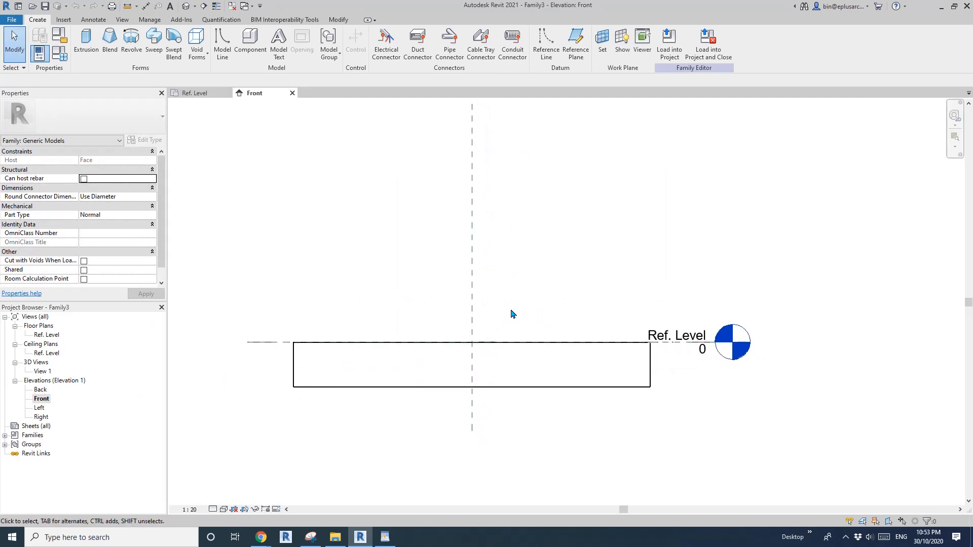
left_click(547, 46)
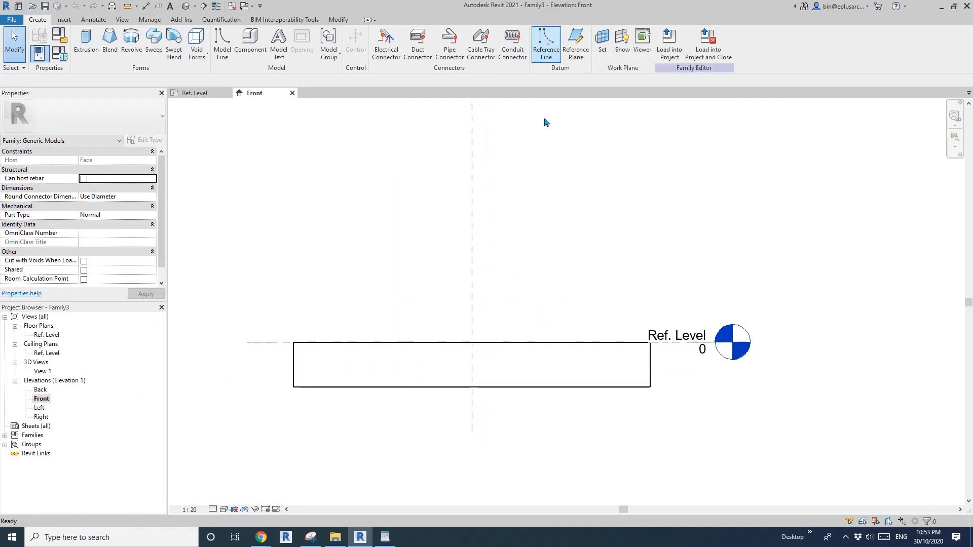
left_click(508, 266)
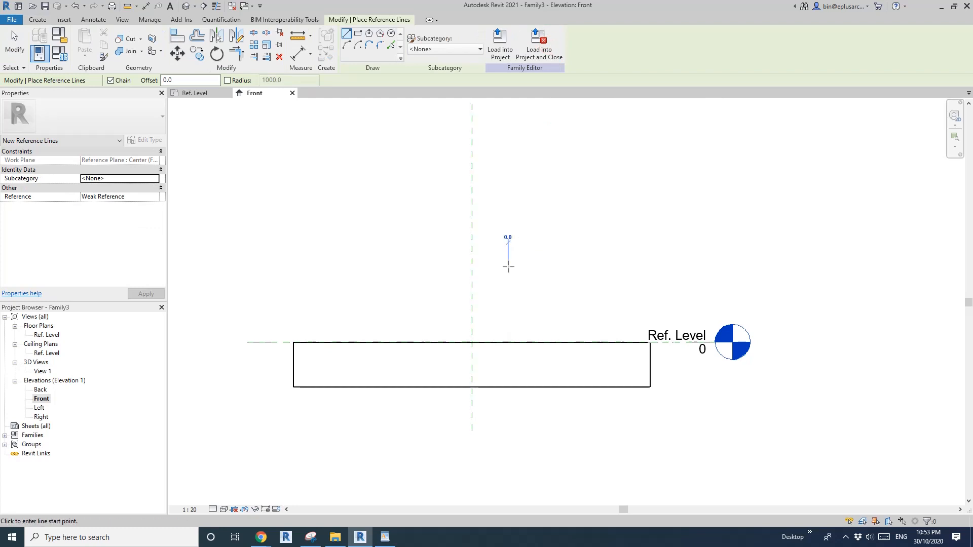
left_click(447, 266)
key("Escape")
Step: Add an aligned dimension between the short reference line and the reference plane at the host's upper face
key("d")
key("i")
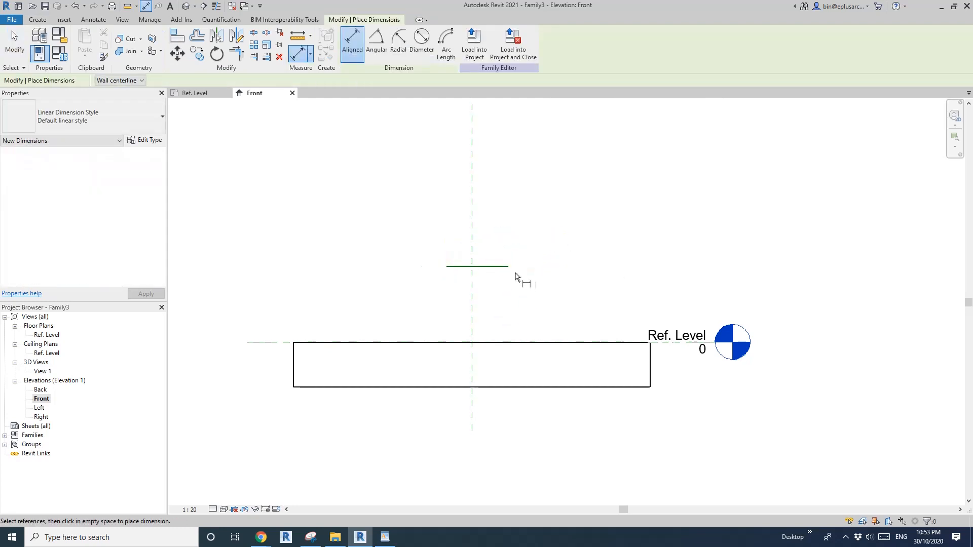
left_click(491, 268)
scroll(253, 361, "up", 2)
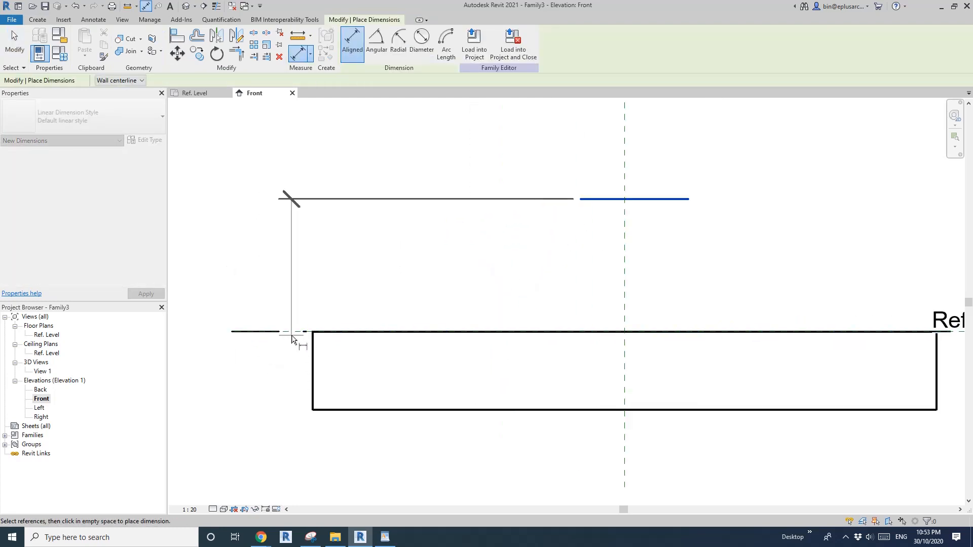
key("Tab")
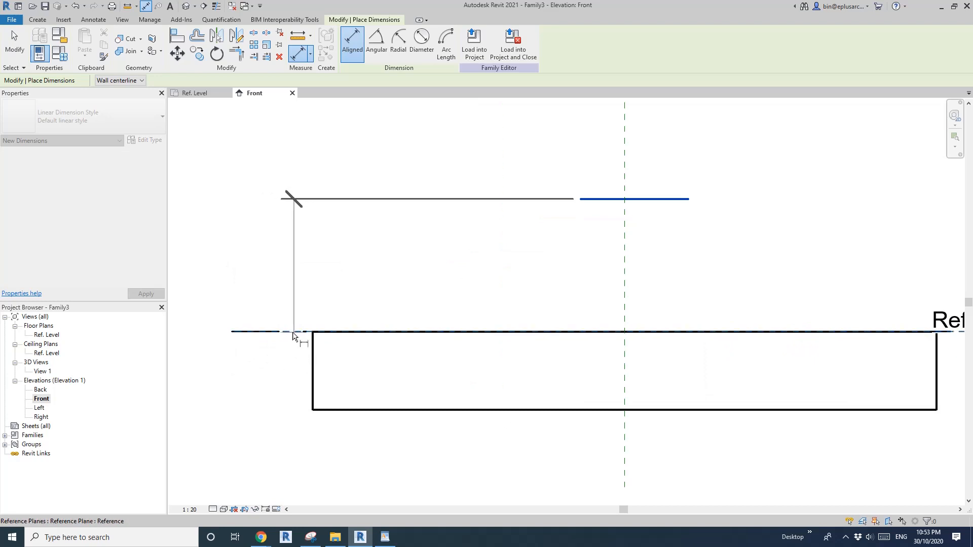
left_click(295, 333)
scroll(369, 304, "down", 1)
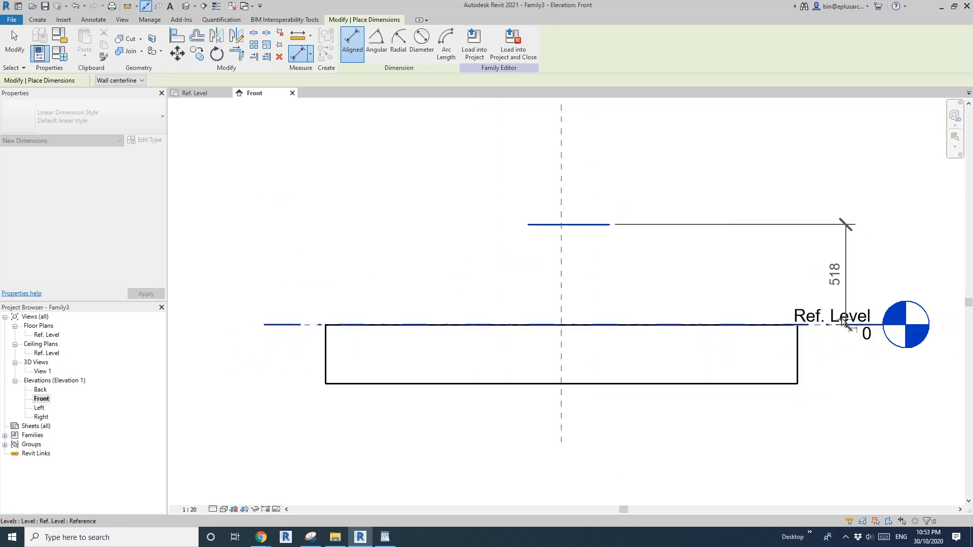
middle_click_drag(842, 325, 791, 341)
left_click(565, 287)
key("Escape")
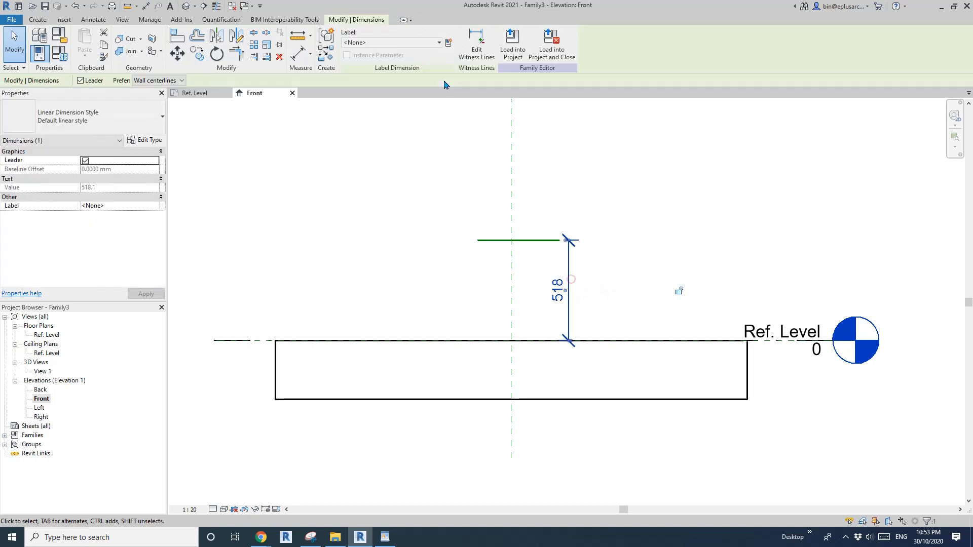
Step: Label the height dimension with a new instance parameter named H
left_click(448, 43)
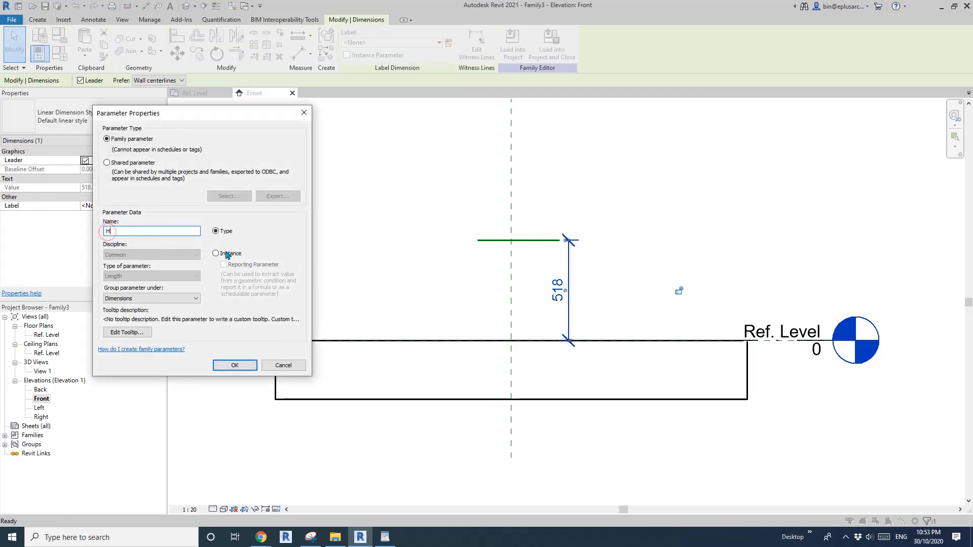
left_click(235, 365)
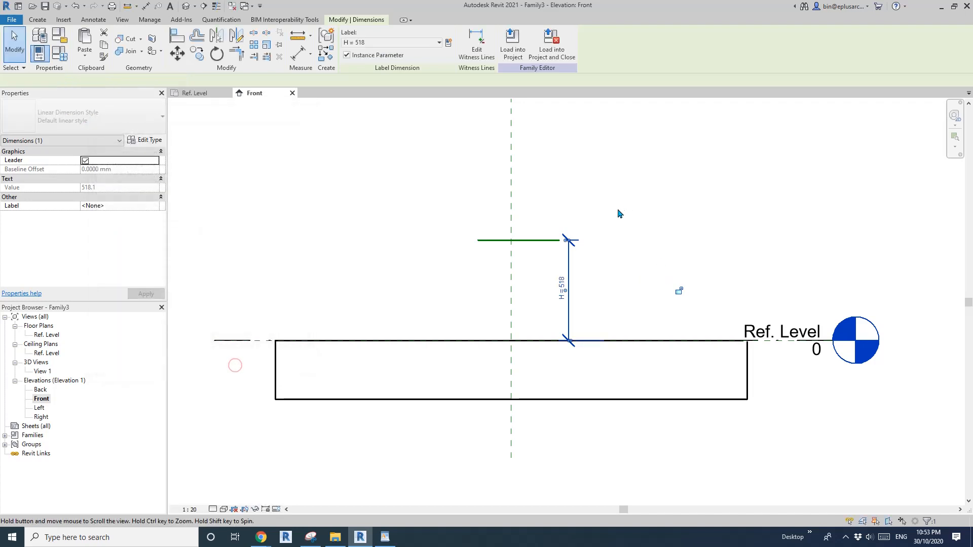
Step: Draw a vertical model line along the centre plane from the host's upper face to the reference line
middle_click_drag(566, 207, 545, 202)
left_click(41, 22)
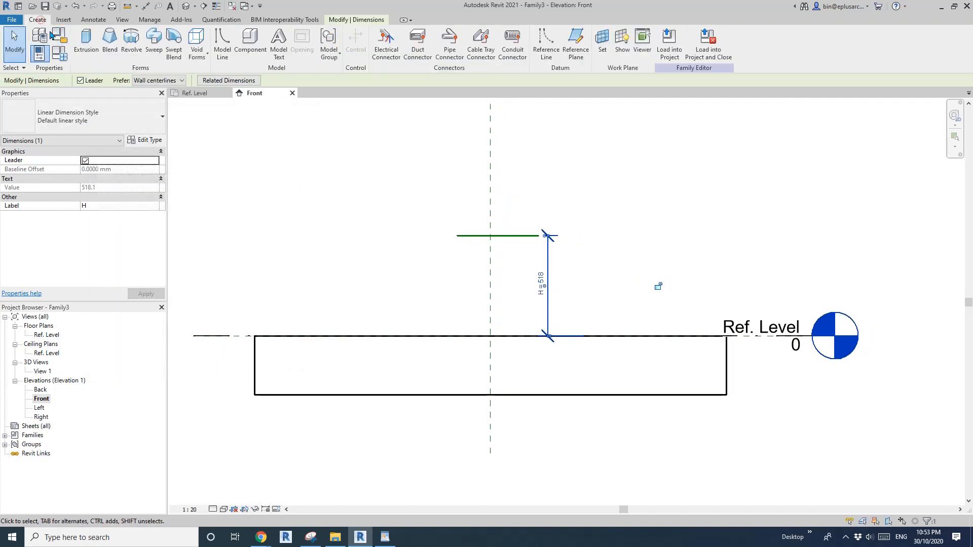
left_click(222, 41)
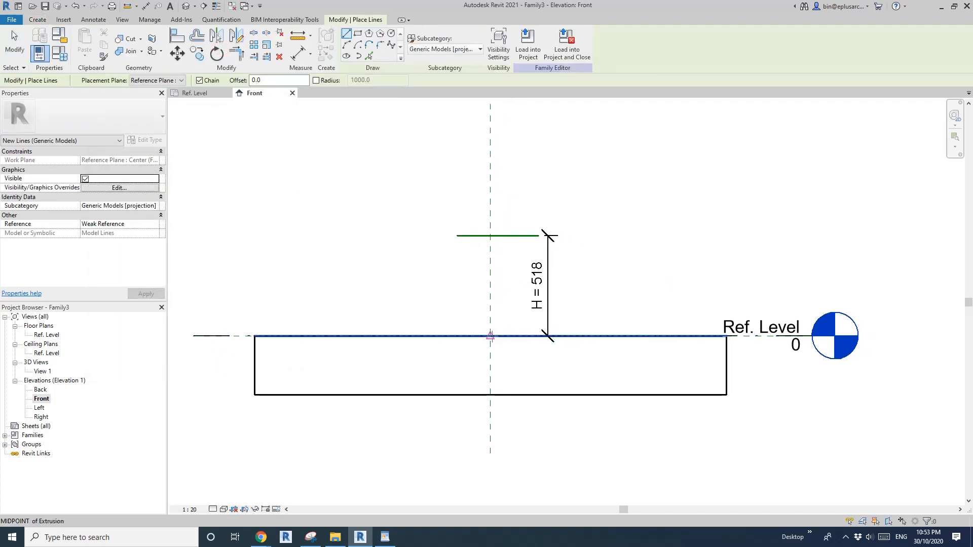
left_click(490, 336)
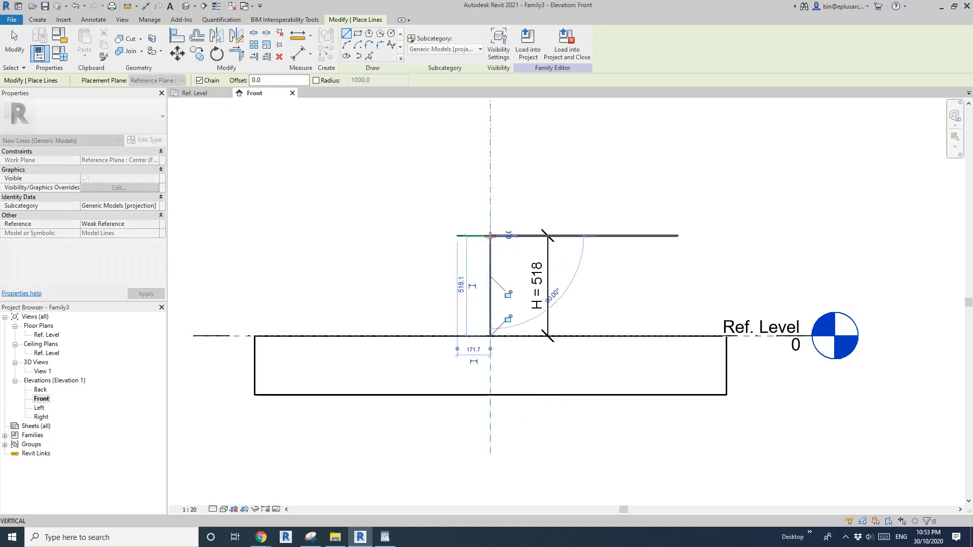
left_click(506, 265)
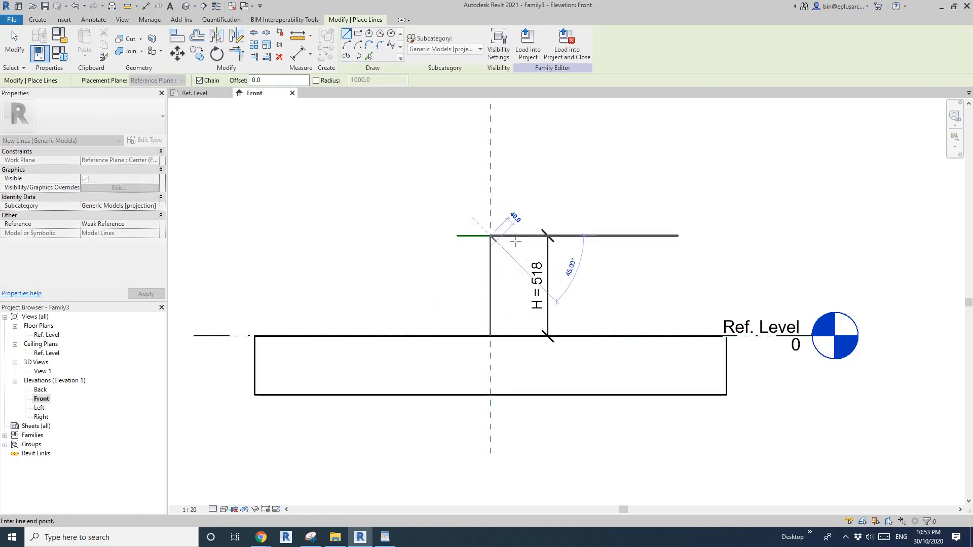
key("Escape")
key("Escape")
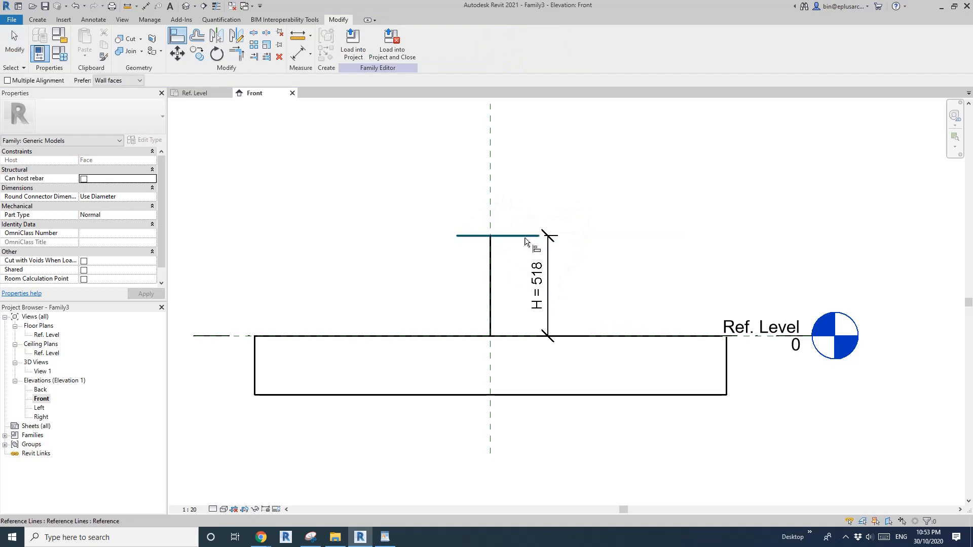
Step: Align the model line's upper end with the reference line and lock the alignment
left_click(490, 236)
left_click(516, 218)
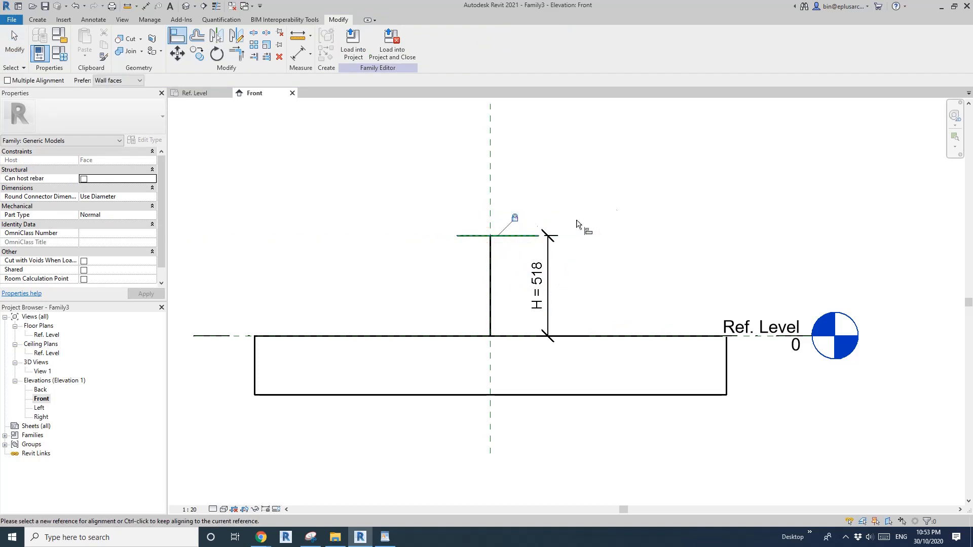
key("Escape")
scroll(591, 280, "down", 2)
middle_click_drag(497, 238, 497, 253)
scroll(496, 248, "up", 1)
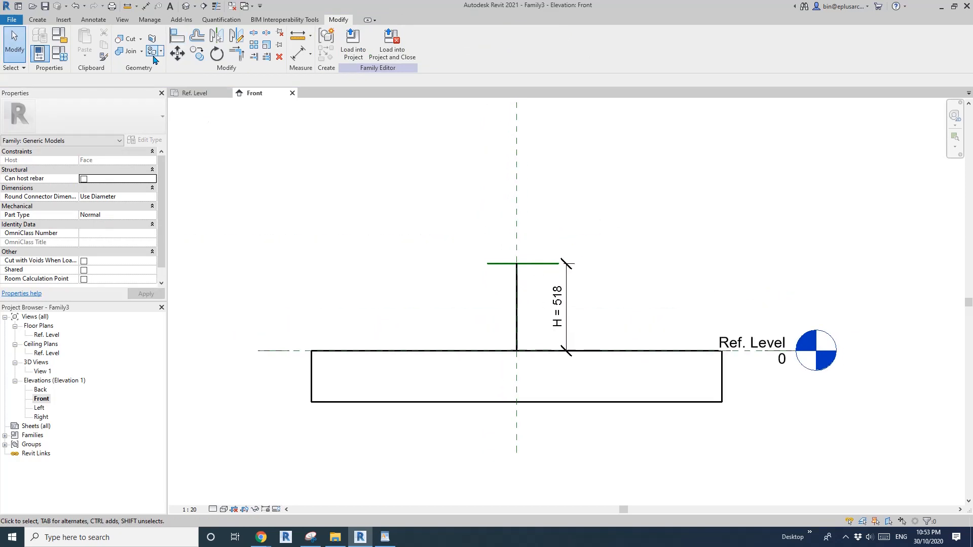
Step: Create a new project from the defaultAUSENU template
left_click(13, 19)
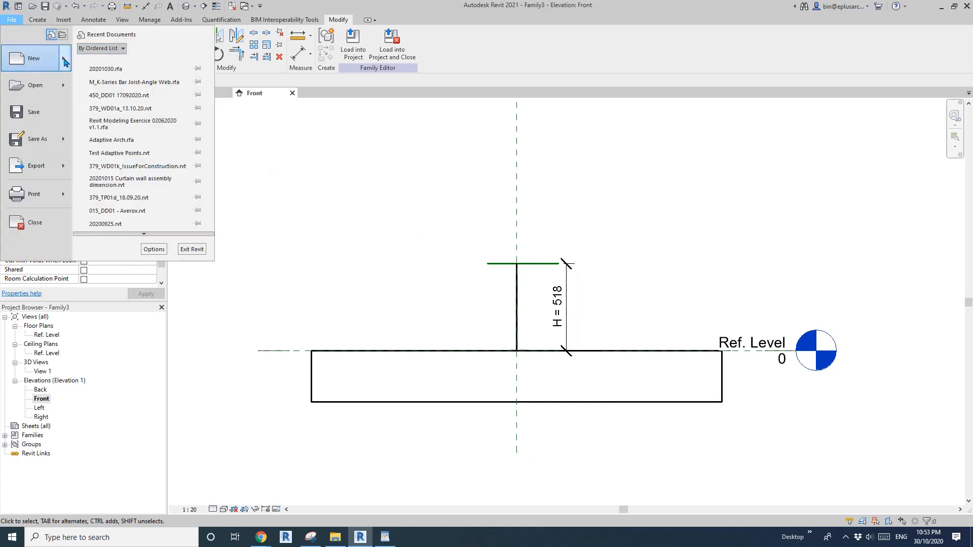
mouse_move(65, 63)
left_click(130, 65)
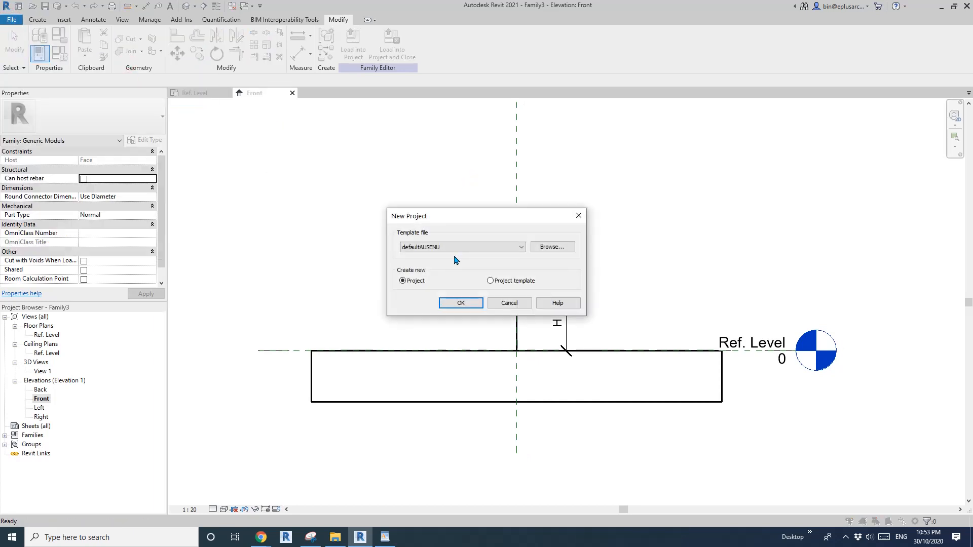
left_click(460, 303)
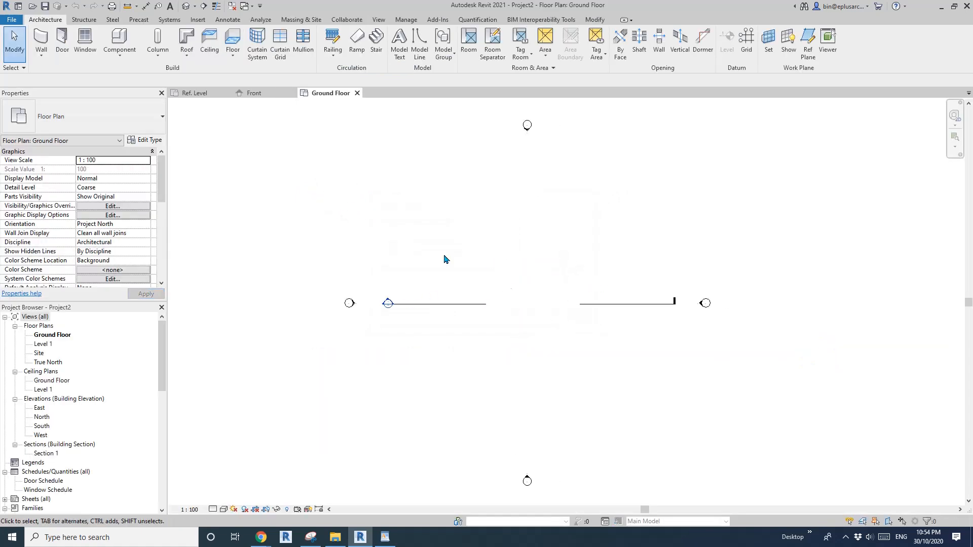
Step: Start an in-place model in the Mass category and accept the default name
left_click(120, 54)
left_click(132, 95)
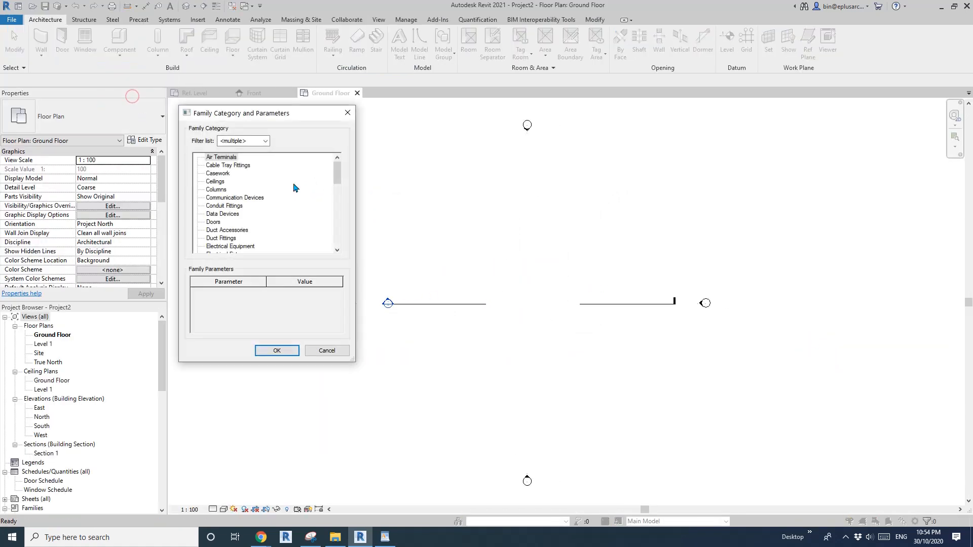
scroll(240, 212, "down", 4)
left_click(213, 238)
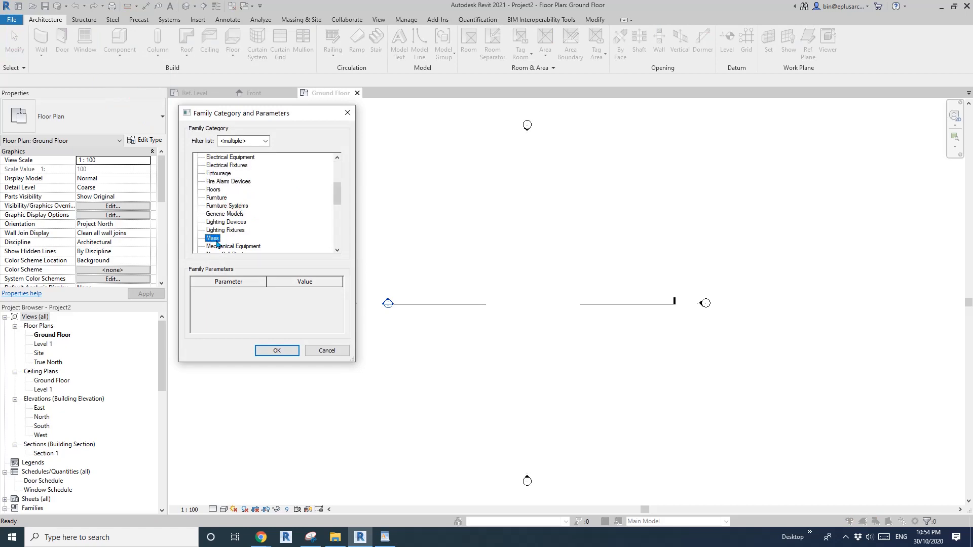
left_click(277, 350)
left_click(550, 305)
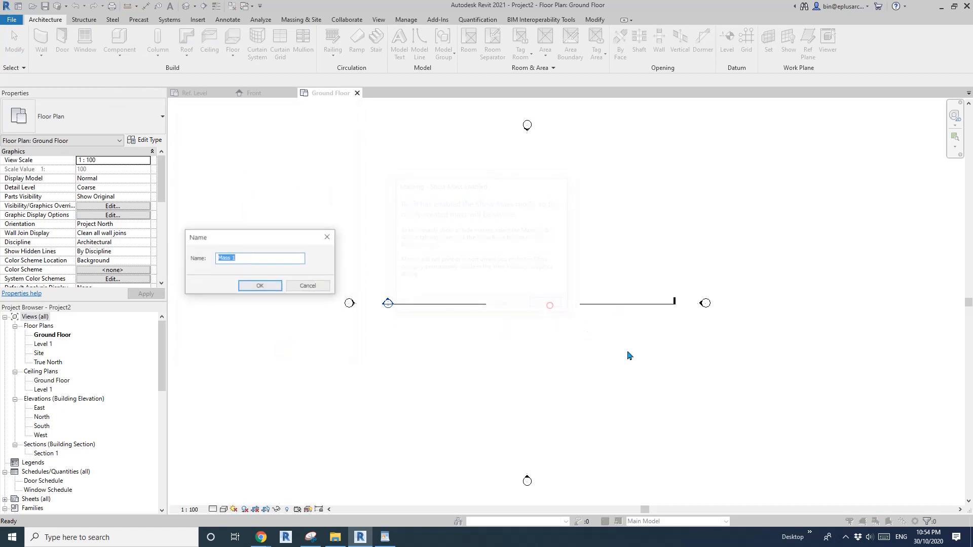
left_click(261, 287)
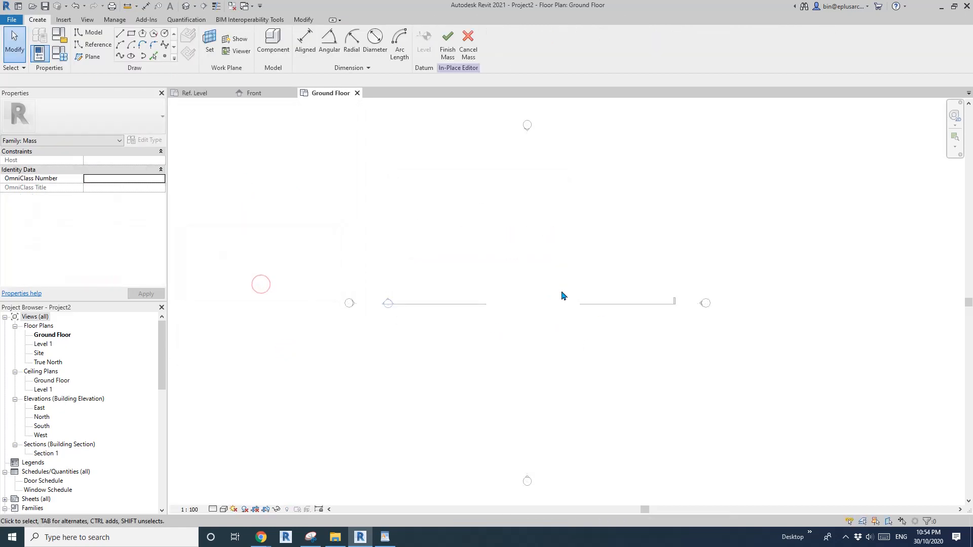
Step: Return to the family's Front view, load the family into the project and close it
left_click(249, 93)
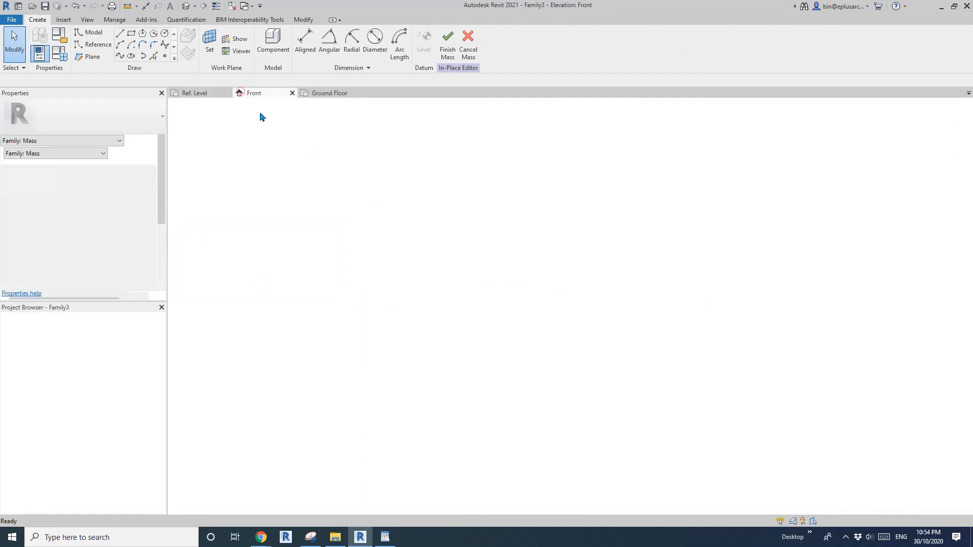
left_click(364, 57)
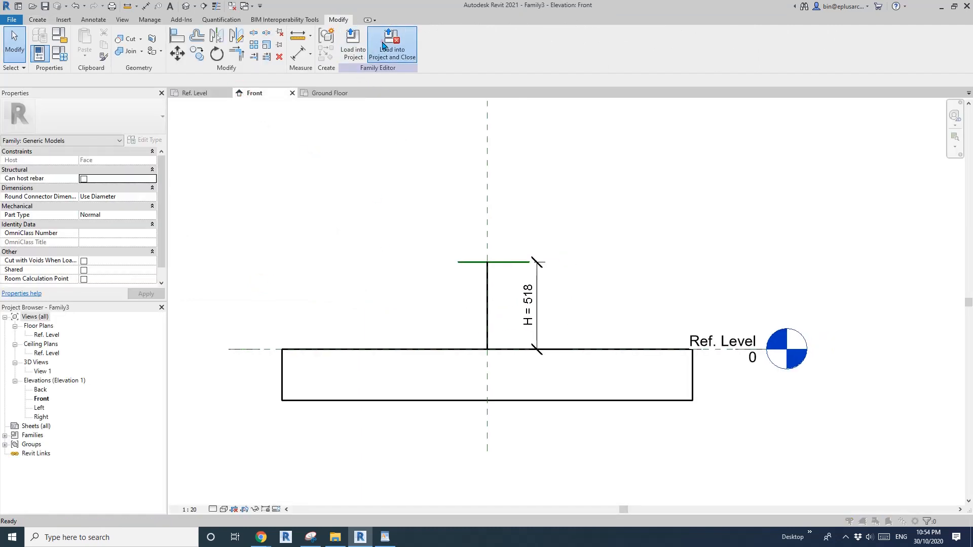
key("Return")
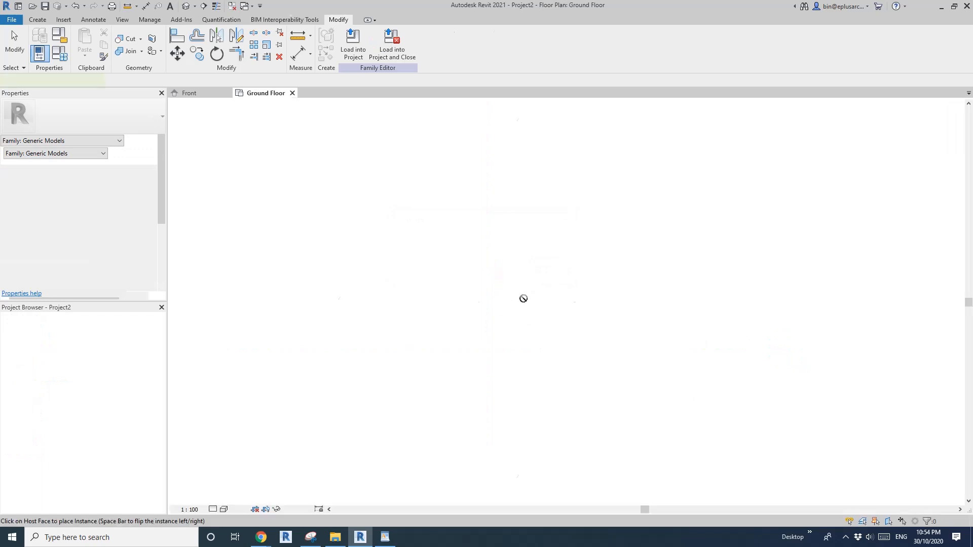
Step: Place one instance of the loaded family on the Ground Floor work plane in the middle of the plan
middle_click_drag(532, 303, 478, 304)
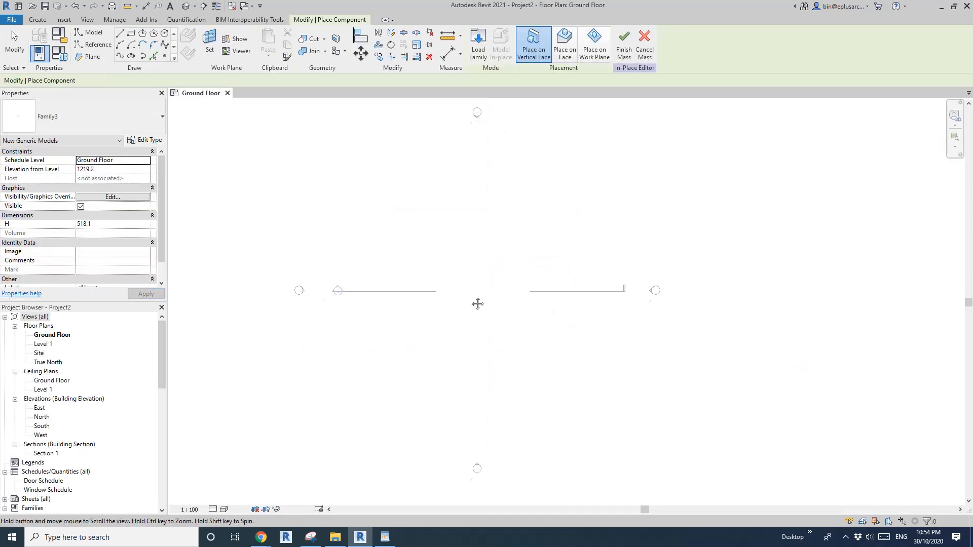
left_click(564, 45)
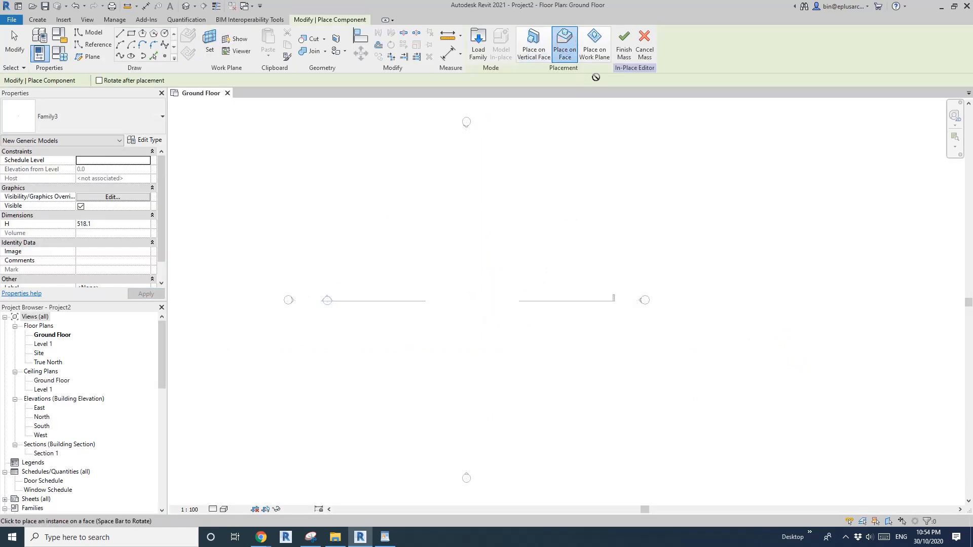
left_click(600, 56)
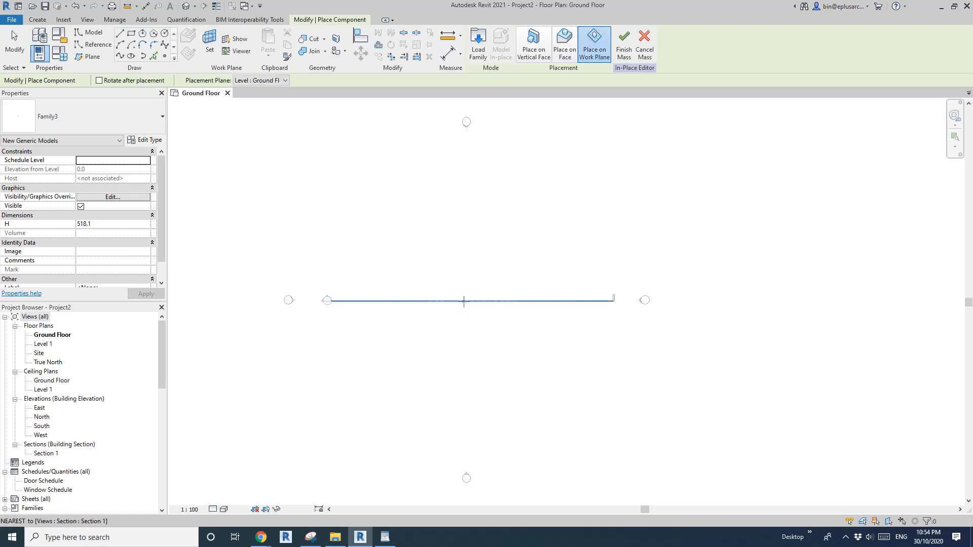
key("Escape")
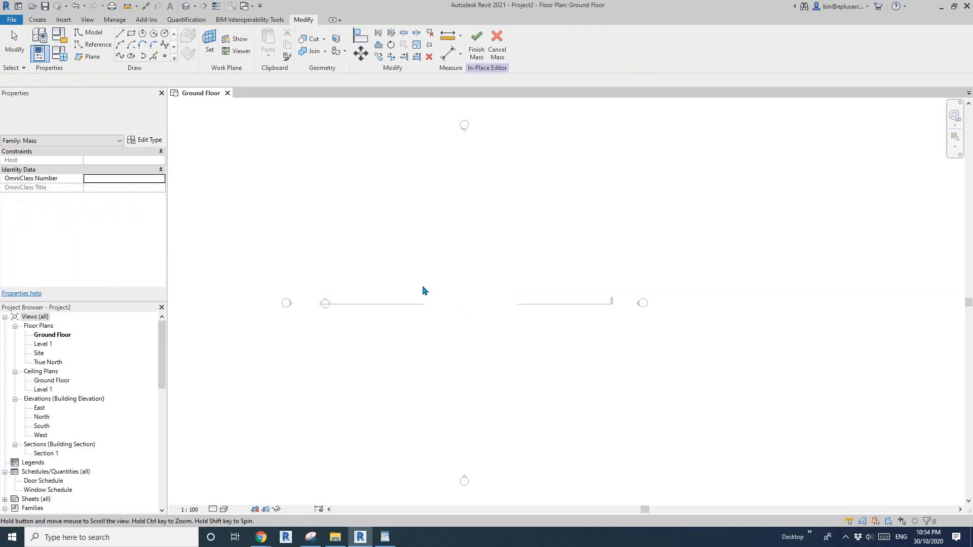
Step: In the default 3D view, stretch the placed instance's height H with its grip to about 2227
left_click(188, 8)
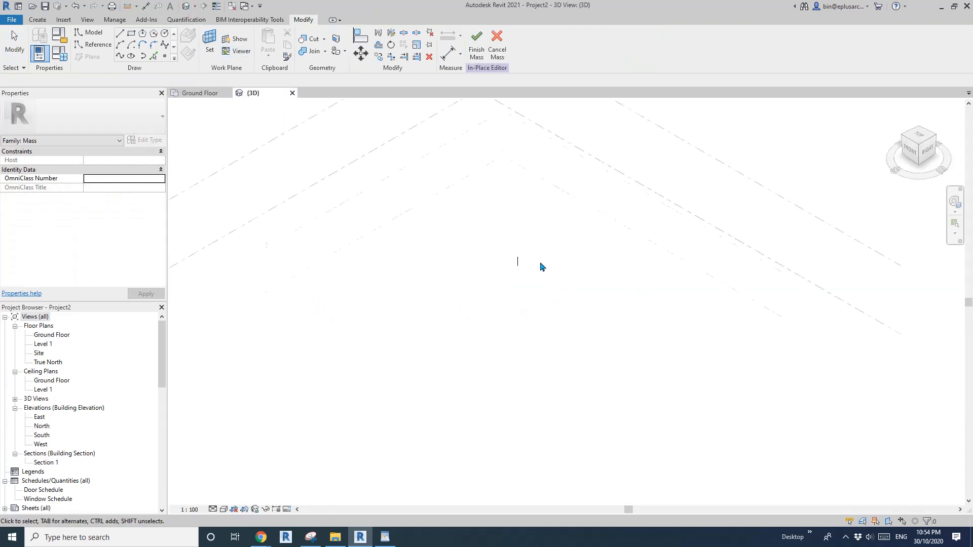
left_click_drag(508, 265, 465, 275)
middle_click_drag(458, 287, 519, 236)
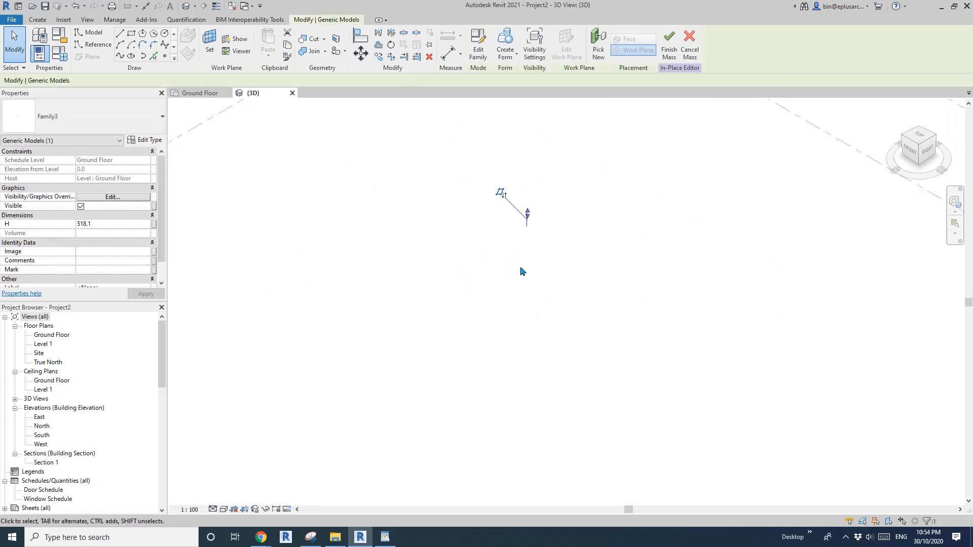
left_click(522, 277)
middle_click_drag(524, 288, 508, 258, "shift")
left_click(499, 278)
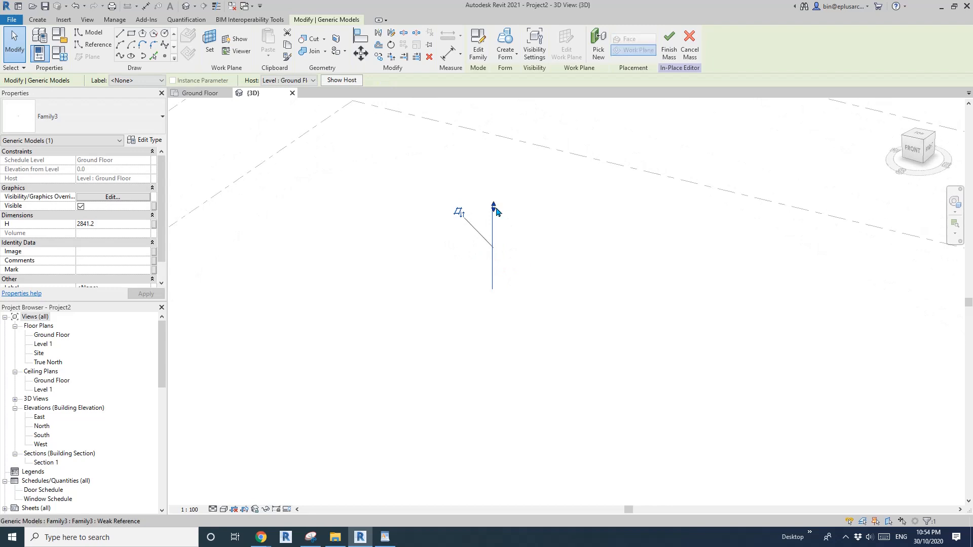
mouse_move(494, 207)
left_mouse_down()
mouse_move(495, 249)
mouse_move(496, 206)
left_mouse_up()
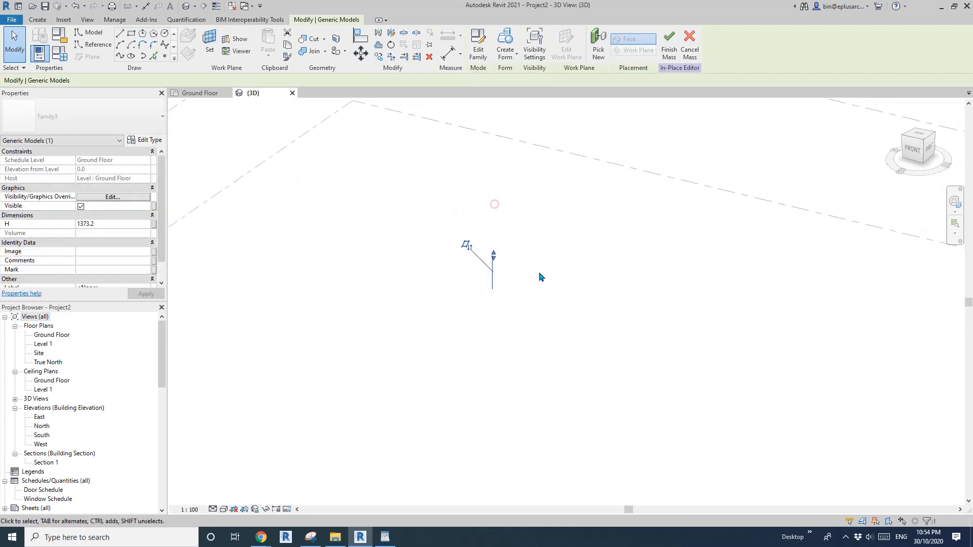
left_click_drag(494, 255, 492, 227)
key("Escape")
Step: Set the 3D view's scale to 1:2000 so the instance is drawn with a thick line
scroll(524, 259, "down", 2)
middle_click_drag(521, 274, 471, 298, "shift")
left_click(192, 510)
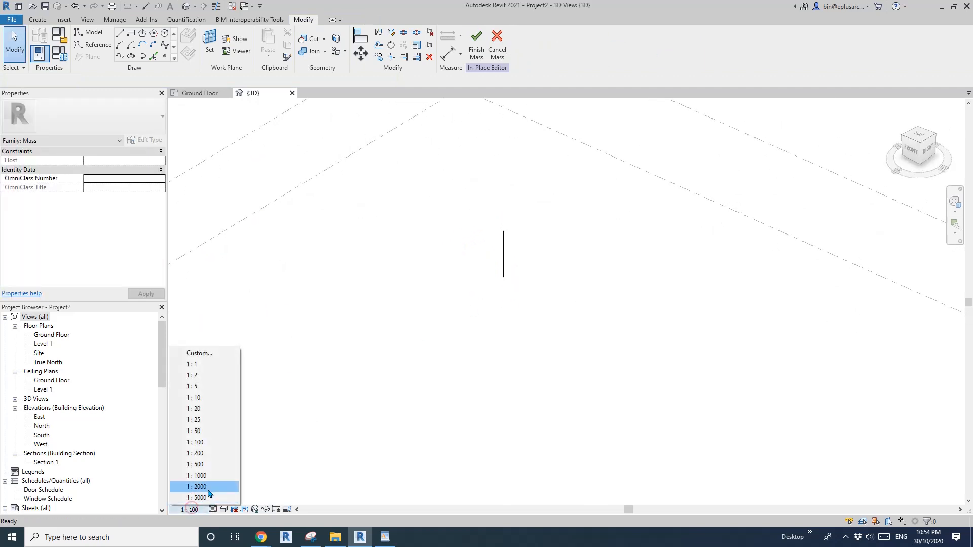
left_click(201, 487)
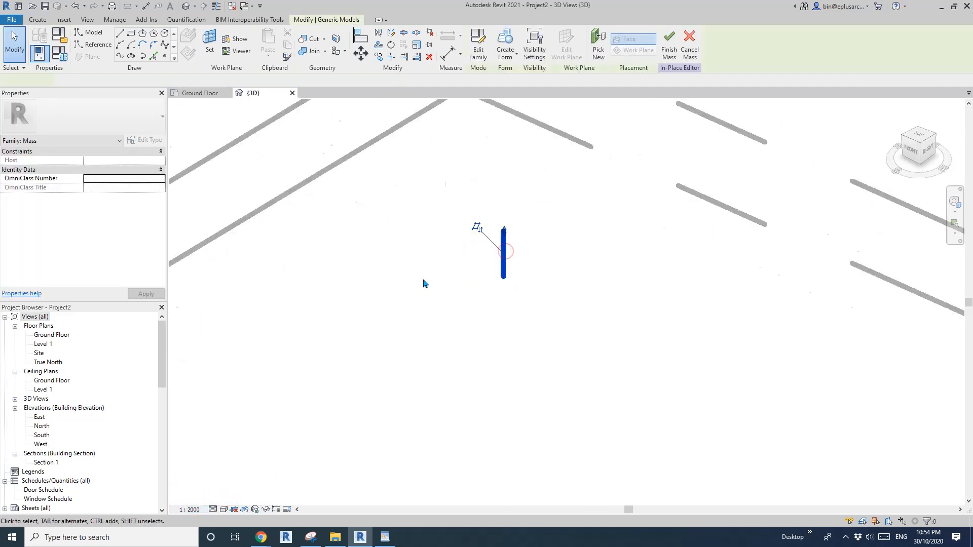
Step: Hide the Levels annotation category in the 3D view through the Visibility/Graphic Overrides
key("v")
key("v")
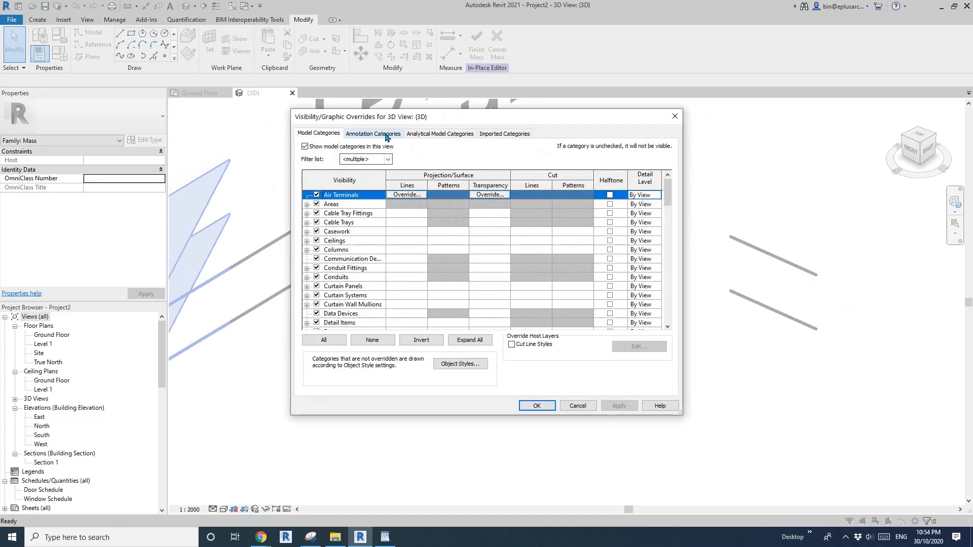
left_click(384, 133)
left_click(345, 269)
key("l")
key("e")
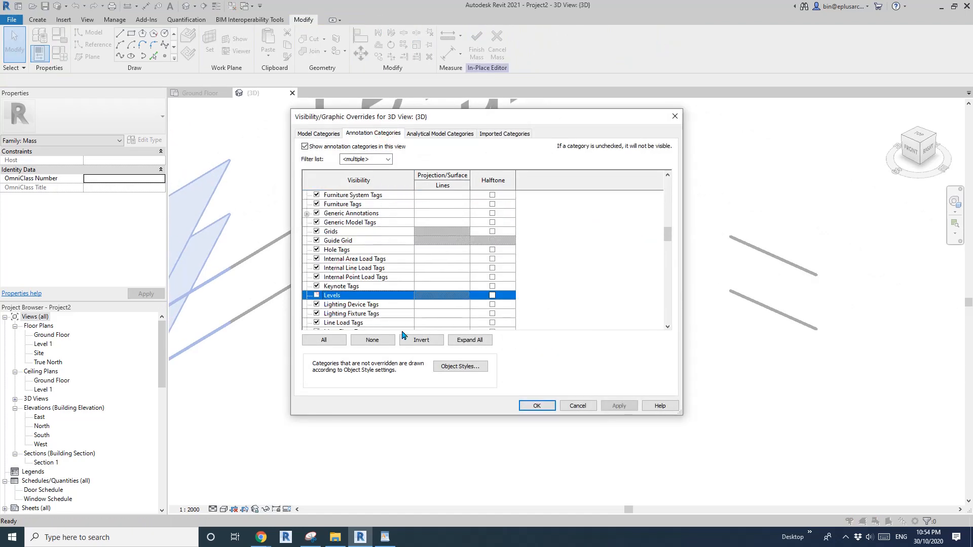
left_click(547, 405)
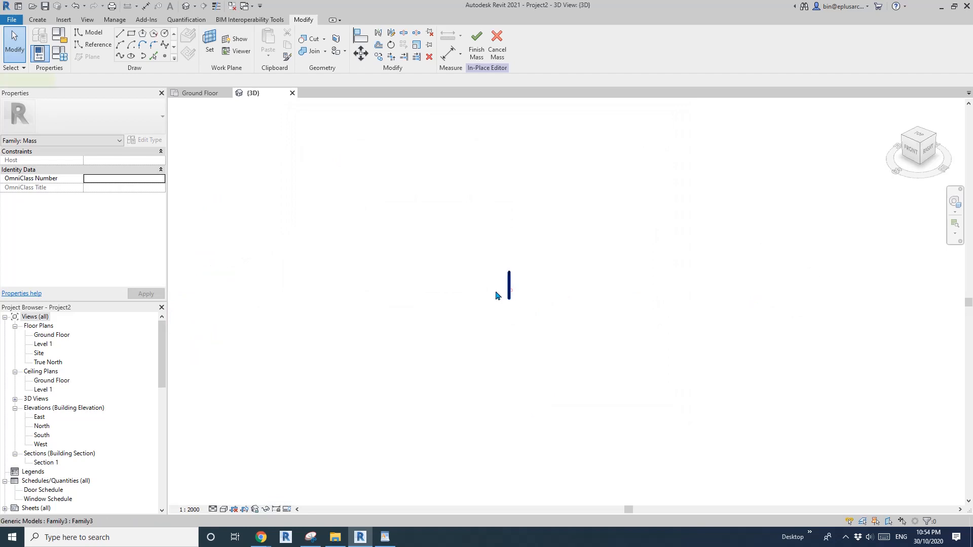
Step: Copy the instance nine times with the Multiple option, scattering the copies irregularly across the ground plane
left_click_drag(495, 292, 383, 266)
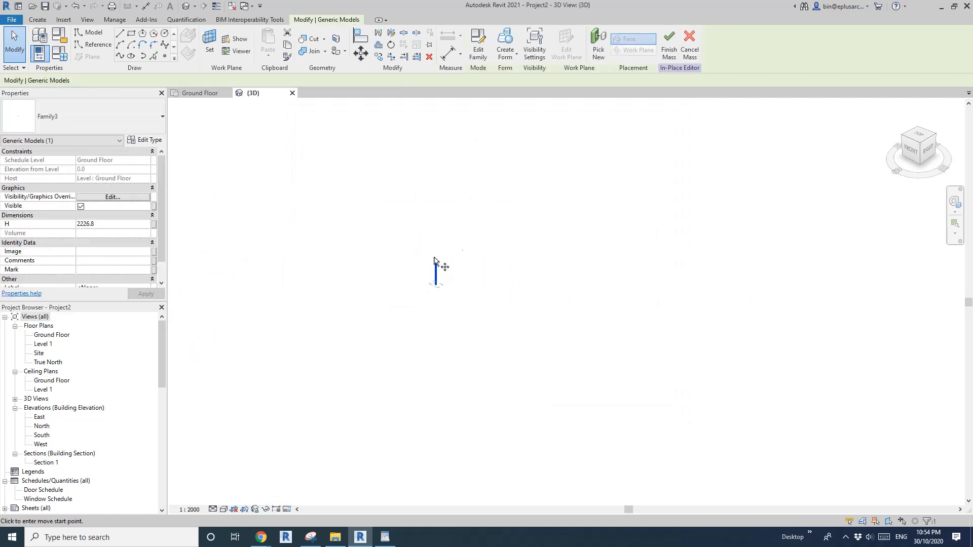
left_click(434, 261)
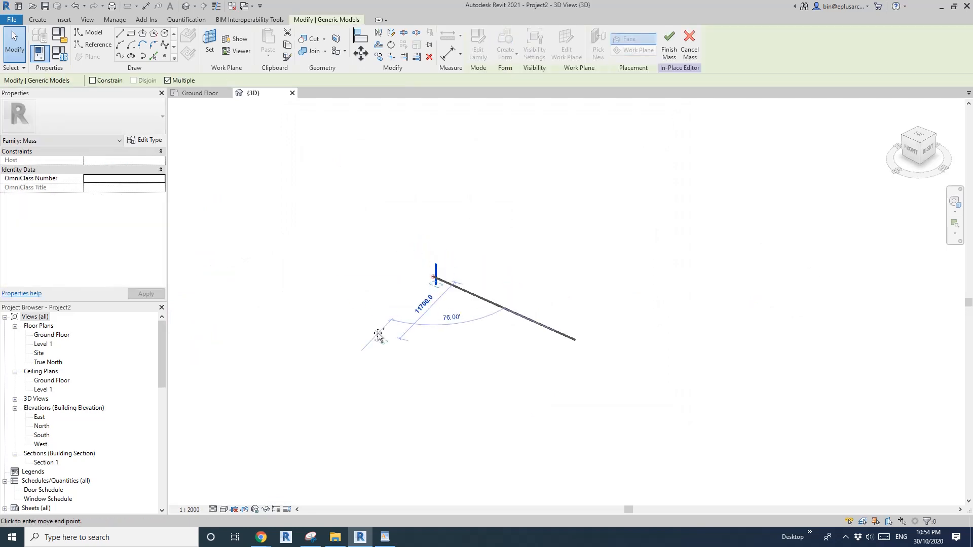
left_click(399, 298)
left_click(539, 240)
left_click(555, 297)
left_click(670, 229)
left_click(705, 306)
left_click(553, 150)
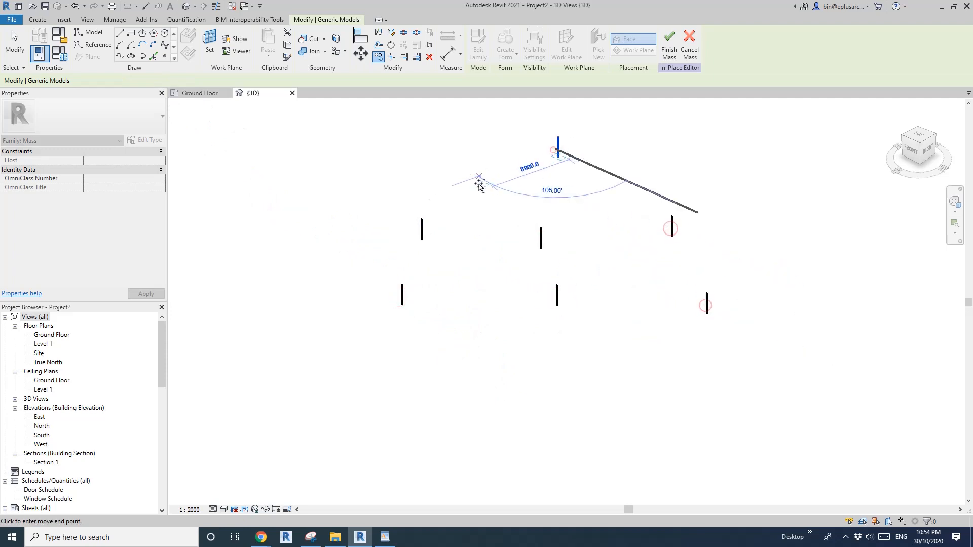
left_click(476, 209)
left_click(349, 233)
left_click(755, 256)
key("Escape")
scroll(507, 258, "down", 1)
middle_click_drag(508, 258, 498, 326)
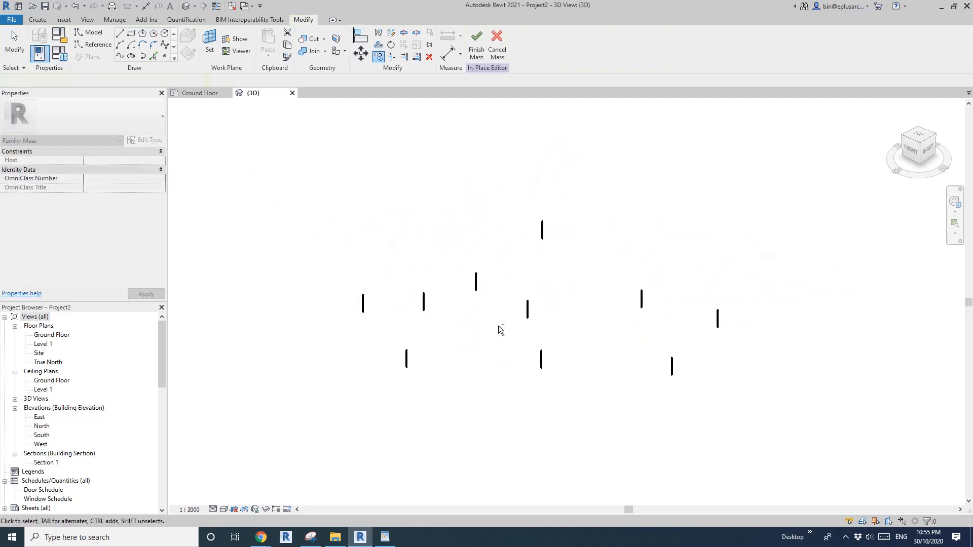
Step: Switch to WordPad to examine the reference image of the faceted building, and return to the Revit 3D view
scroll(494, 327, "up", 2)
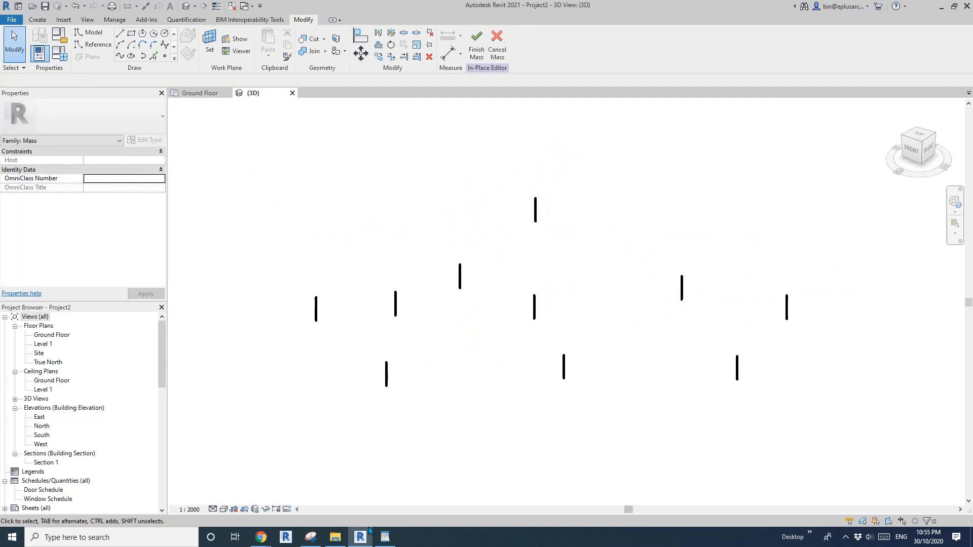
left_click(385, 537)
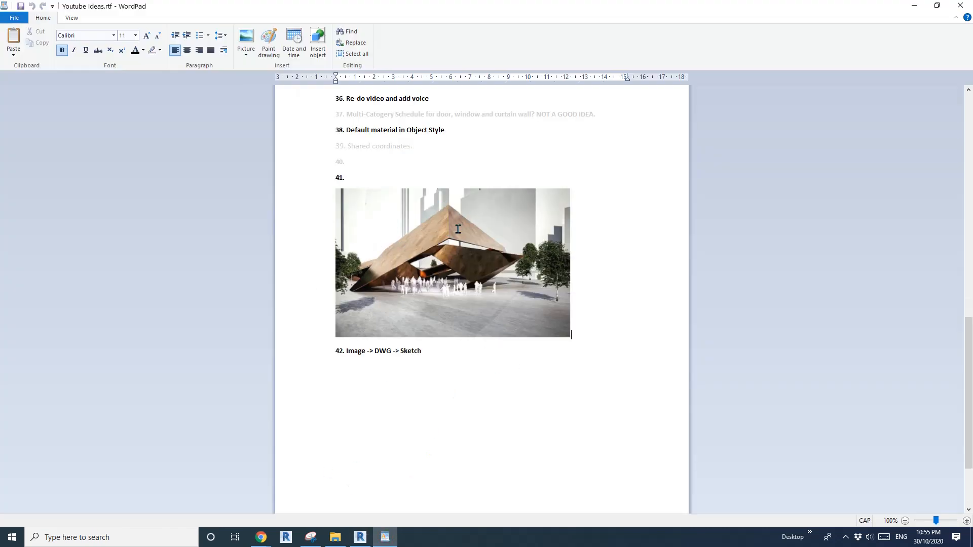
left_click(362, 538)
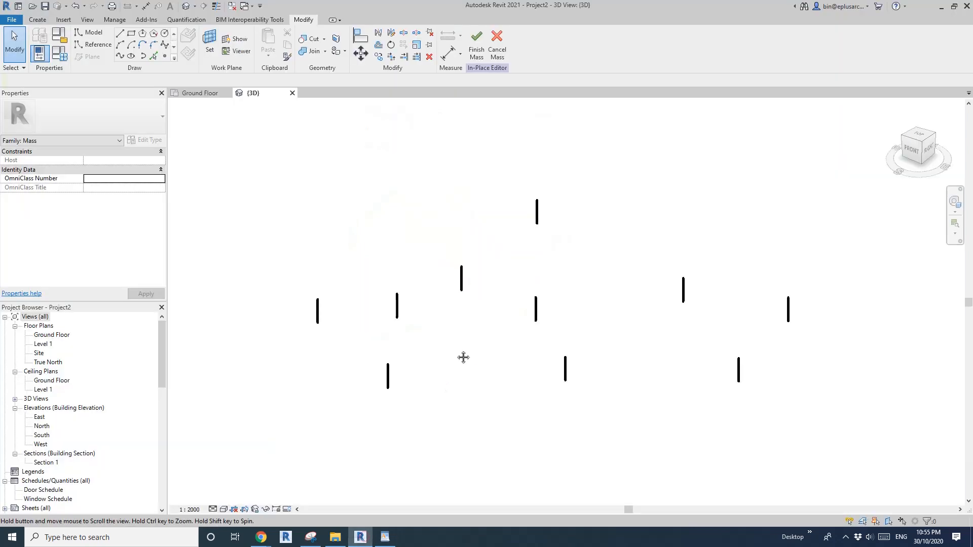
Step: Place a reference point on the upper endpoint of each of the ten vertical family instances
left_click(167, 58)
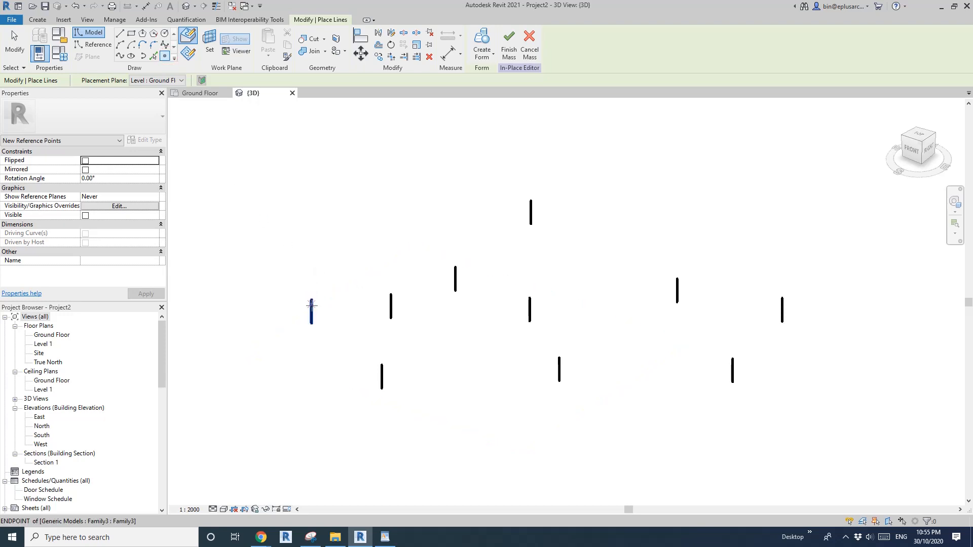
scroll(311, 306, "up", 2)
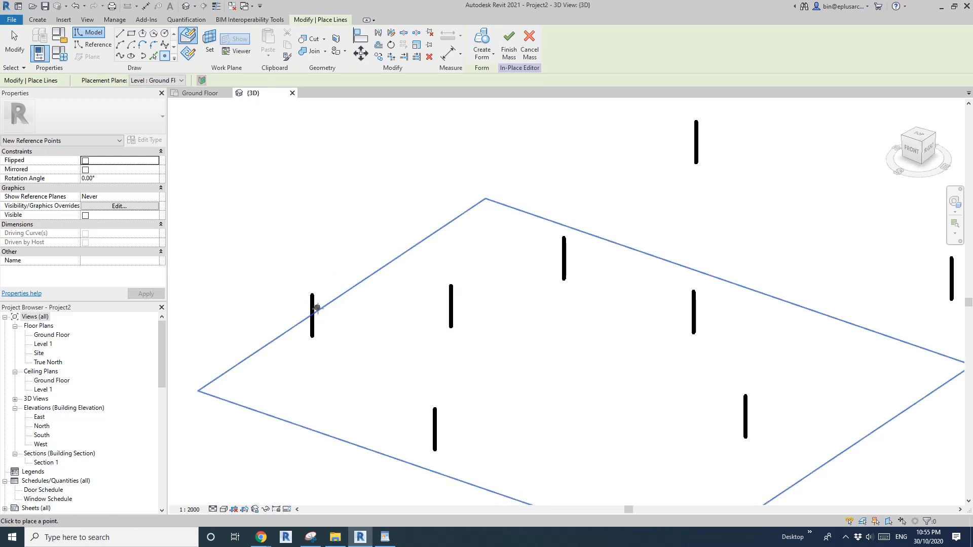
scroll(324, 309, "up", 1)
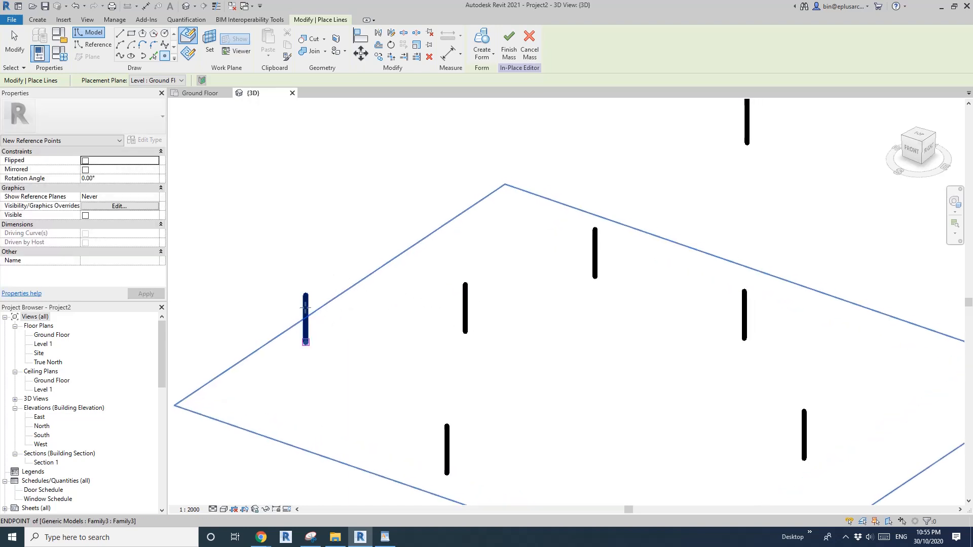
left_click(451, 363)
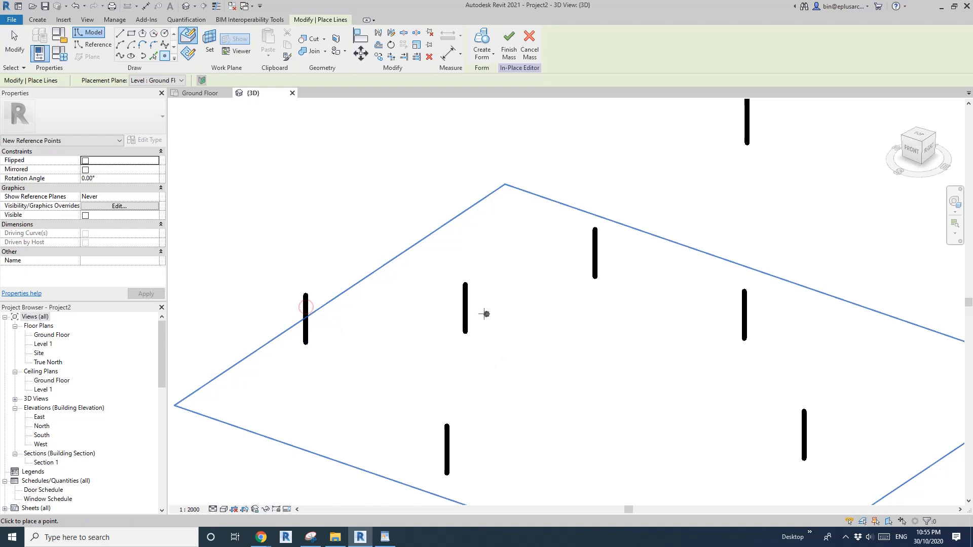
left_click(465, 300)
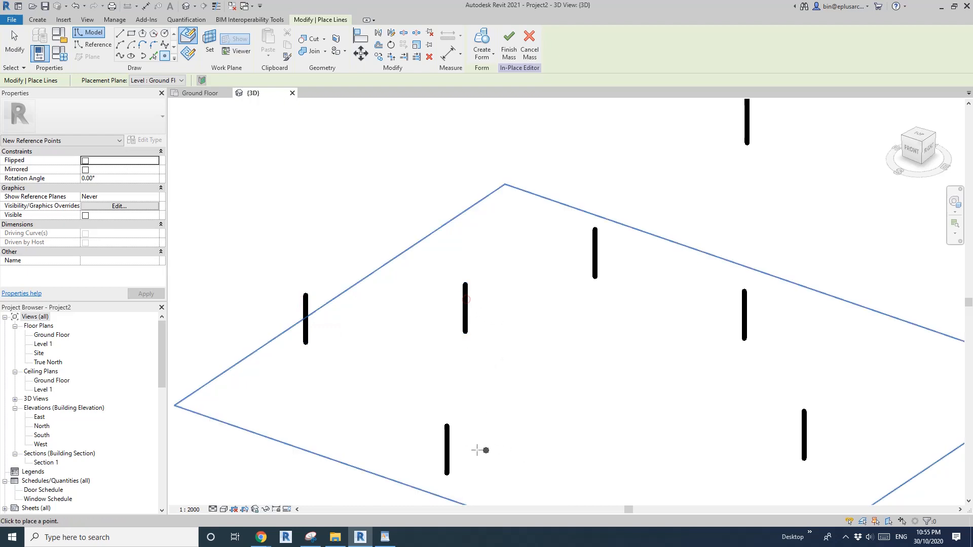
left_click(448, 436)
middle_click_drag(576, 340, 548, 356)
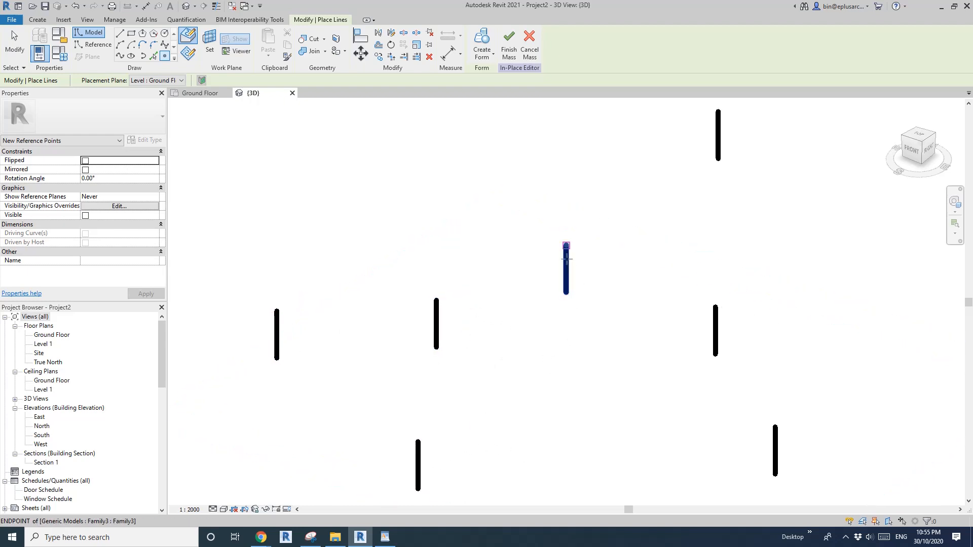
left_click(566, 259)
middle_click_drag(647, 274, 563, 265)
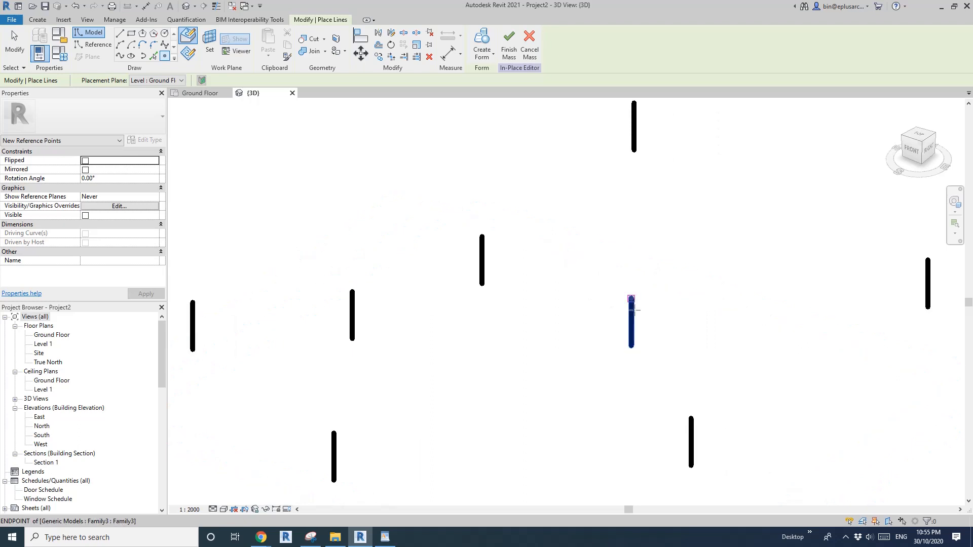
left_click(634, 310)
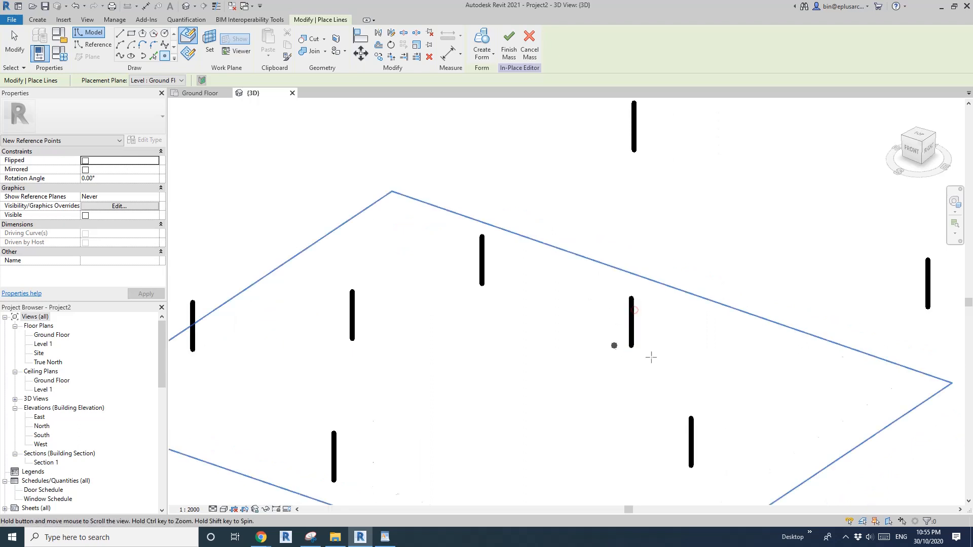
scroll(697, 431, "down", 1)
middle_click_drag(697, 430, 539, 356)
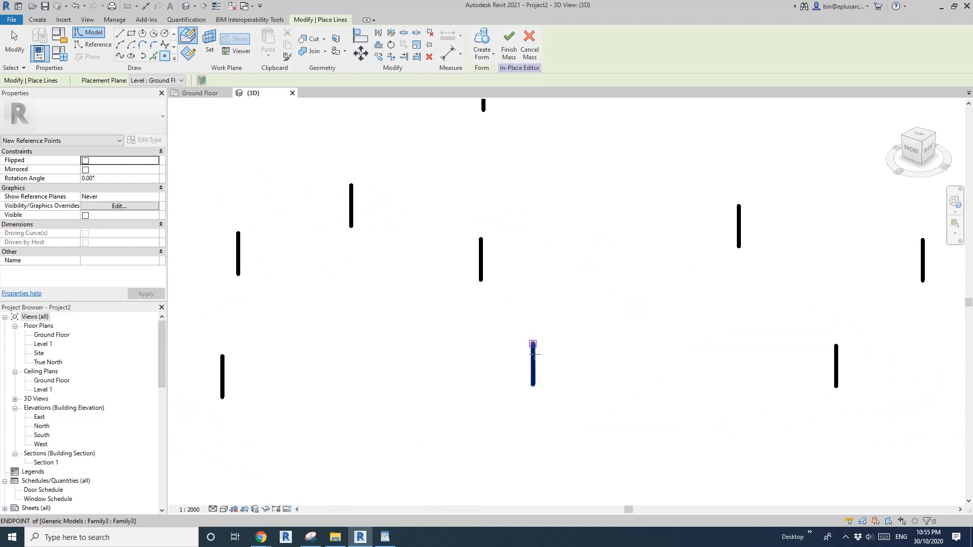
left_click(533, 355)
middle_click_drag(747, 234, 696, 255)
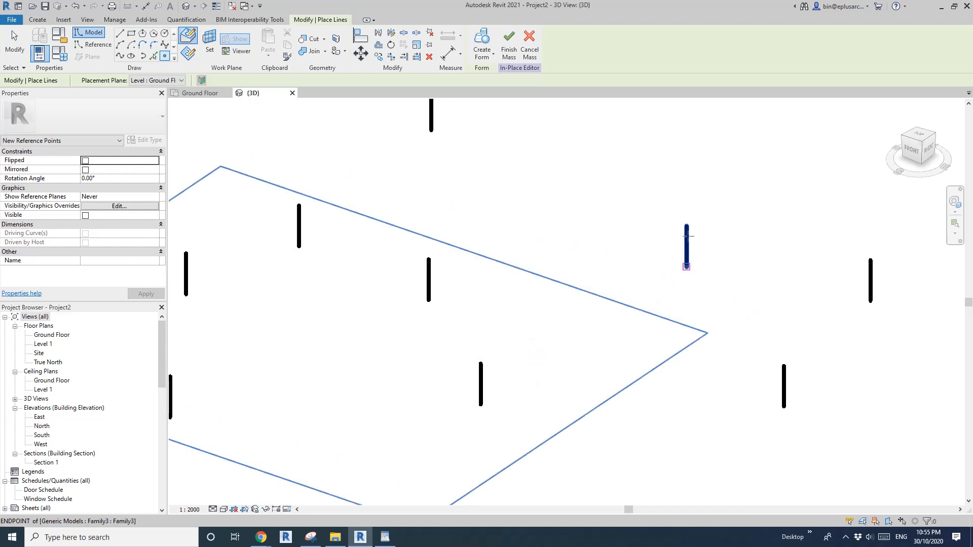
left_click(687, 236)
middle_click_drag(794, 377, 664, 343)
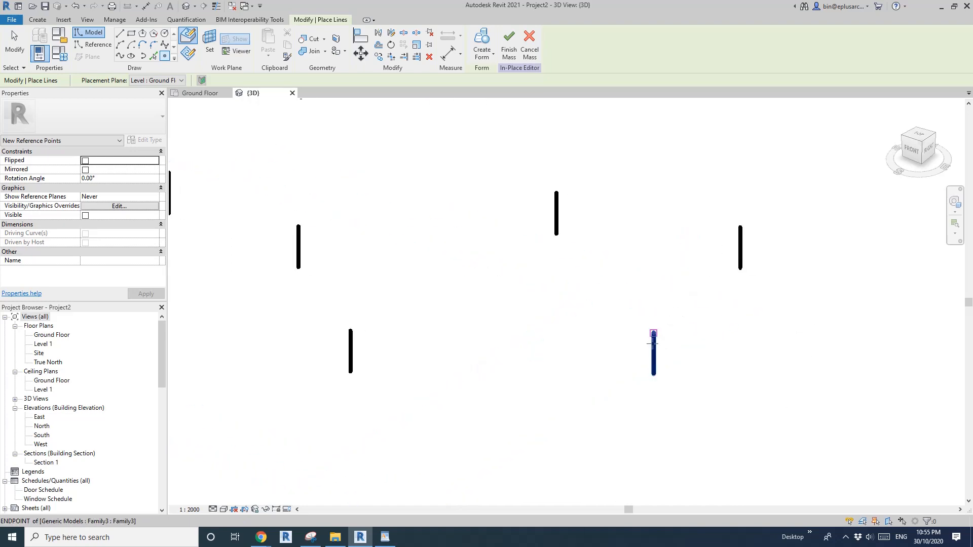
left_click(651, 343)
middle_click_drag(759, 232, 713, 276)
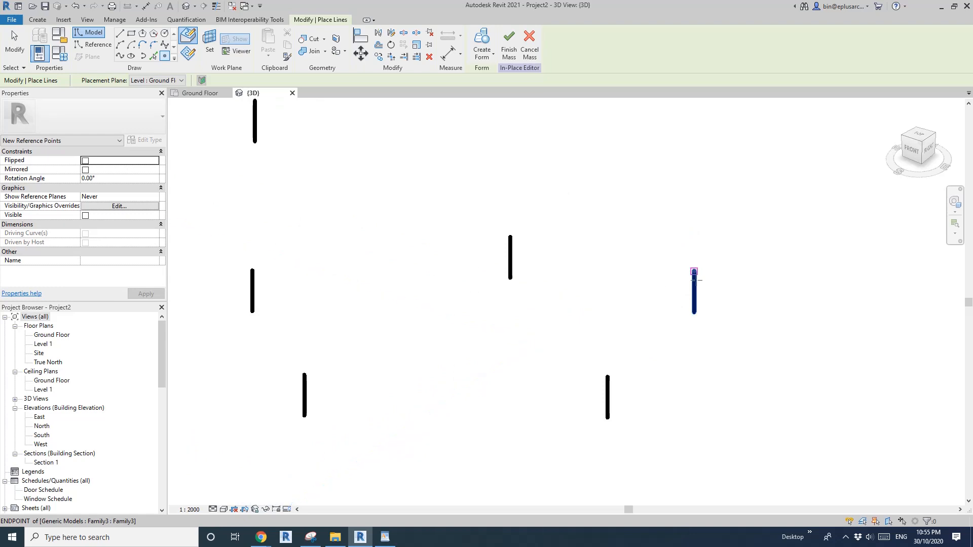
left_click(694, 279)
middle_click_drag(270, 116, 446, 199)
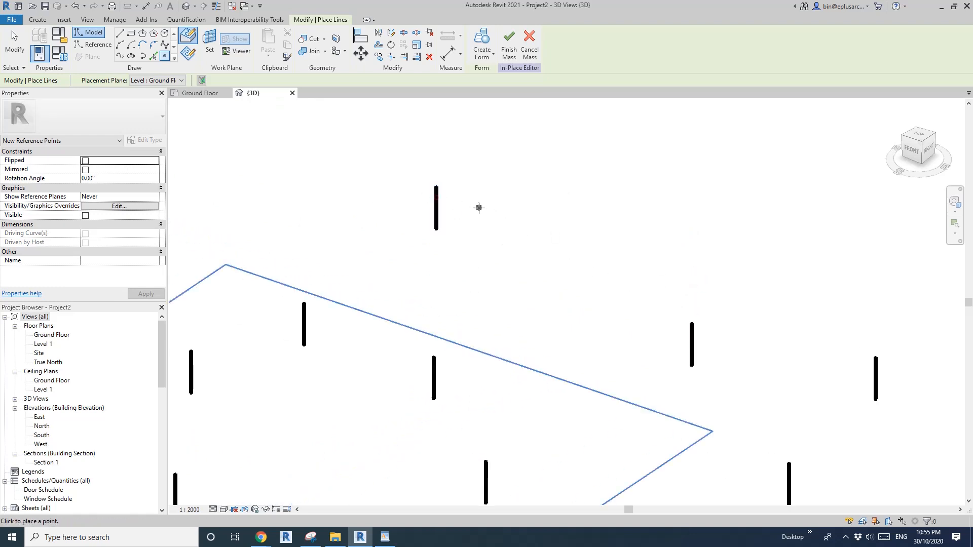
key("Escape")
scroll(568, 243, "down", 3)
key("Escape")
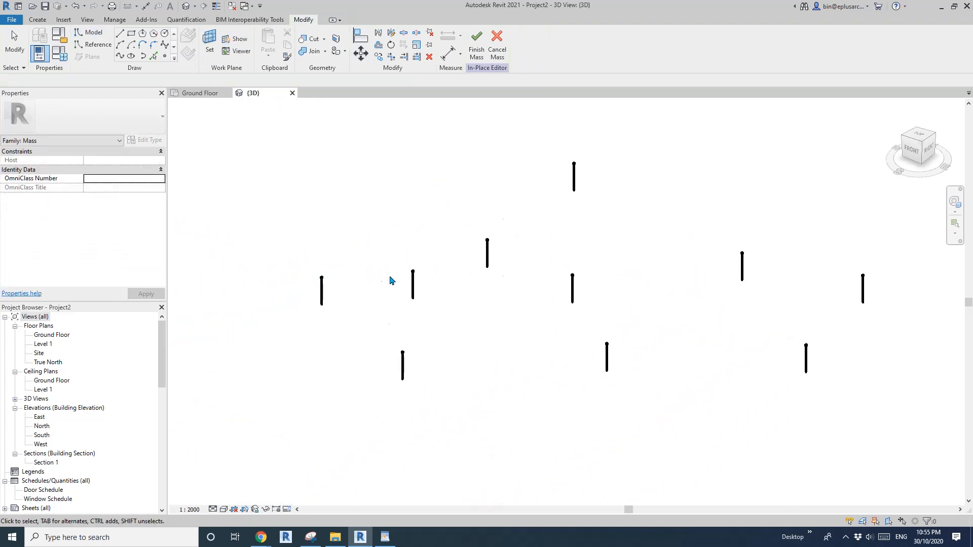
scroll(388, 282, "down", 2)
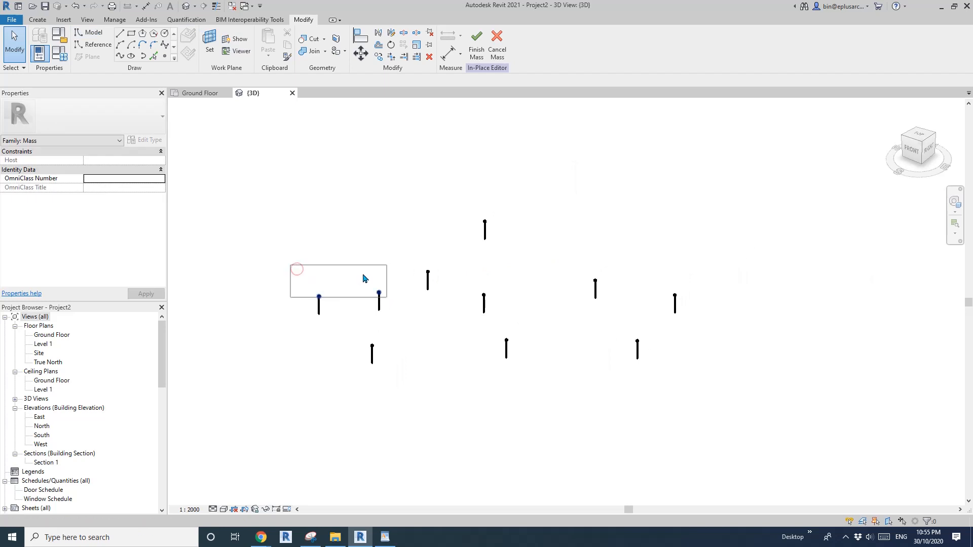
Step: Move four vertical family instances on the model's front-left side so that they form a quadrilateral layout
left_click_drag(365, 279, 387, 298)
middle_click_drag(386, 301, 387, 336, "shift")
middle_click_drag(443, 319, 496, 327)
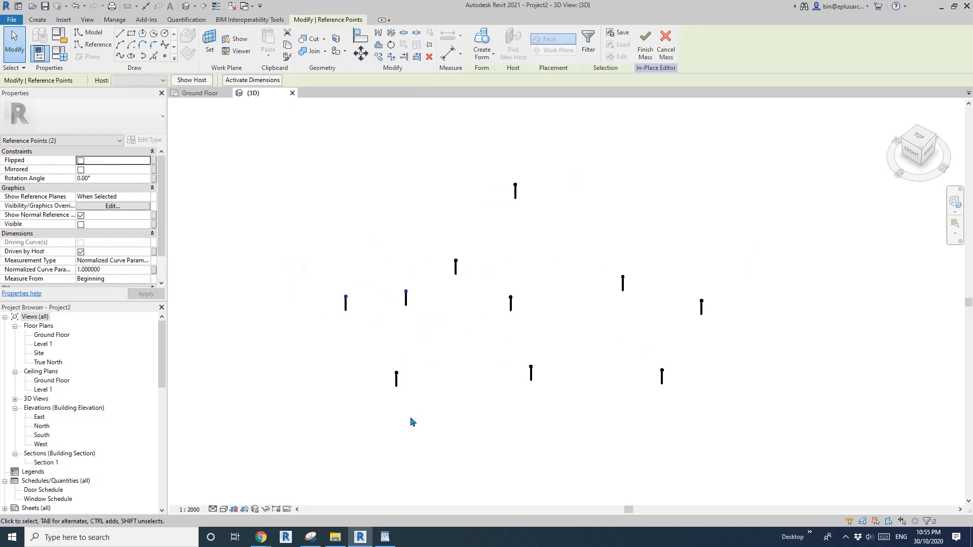
left_click_drag(345, 309, 320, 343)
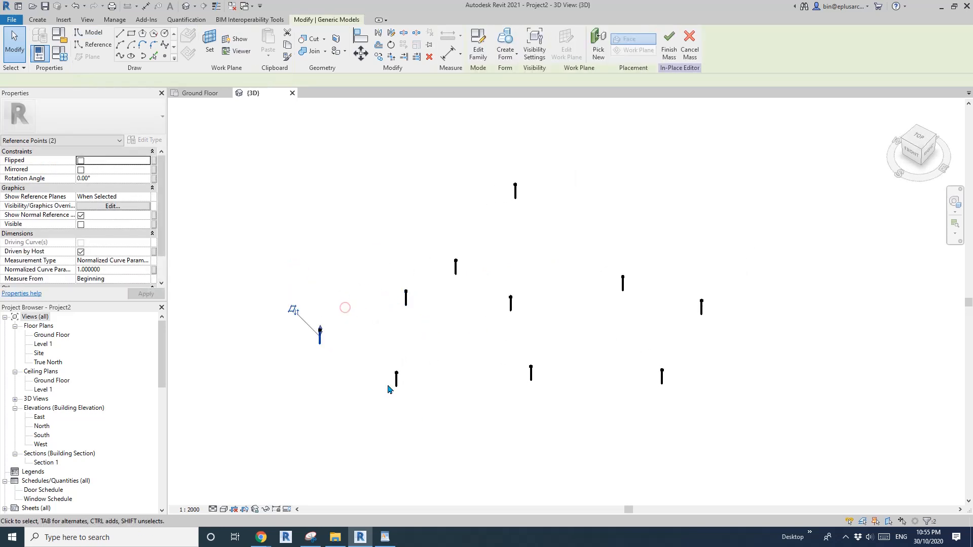
left_click_drag(511, 308, 459, 329)
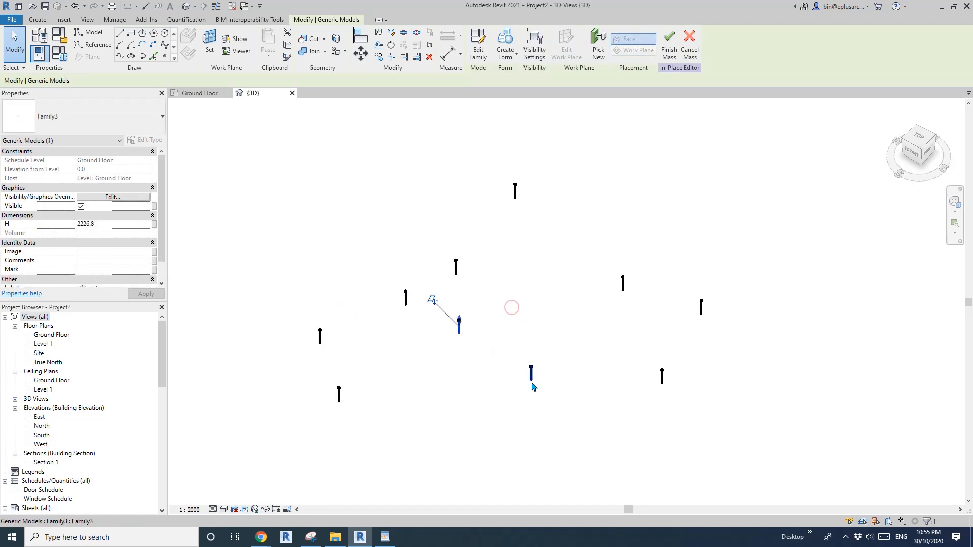
left_click_drag(530, 379, 488, 389)
key("Escape")
Step: Connect the quadrilateral's back-left reference point to the back-right and front-left points with splines through points, and make them reference lines
left_click_drag(300, 311, 341, 341)
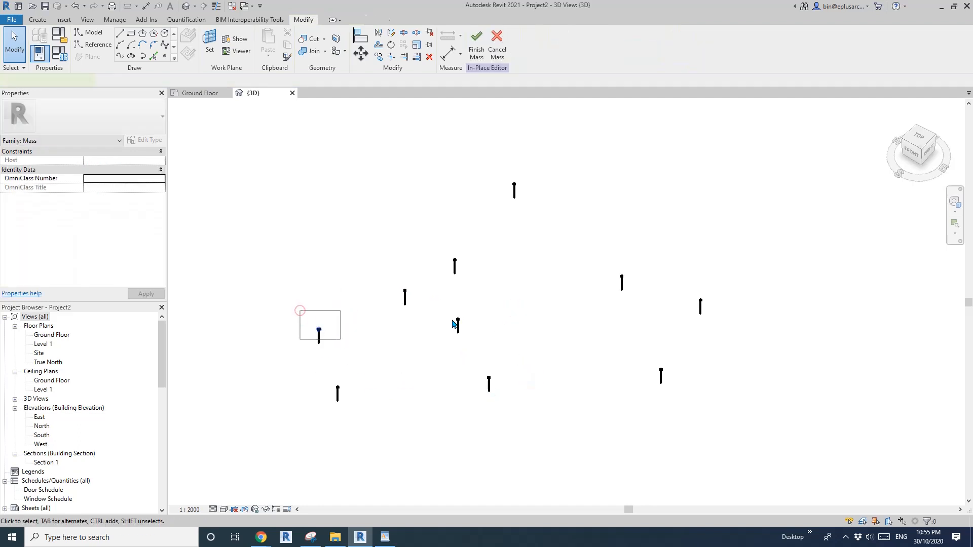
left_click_drag(451, 310, 478, 327, "ctrl")
left_click(119, 56)
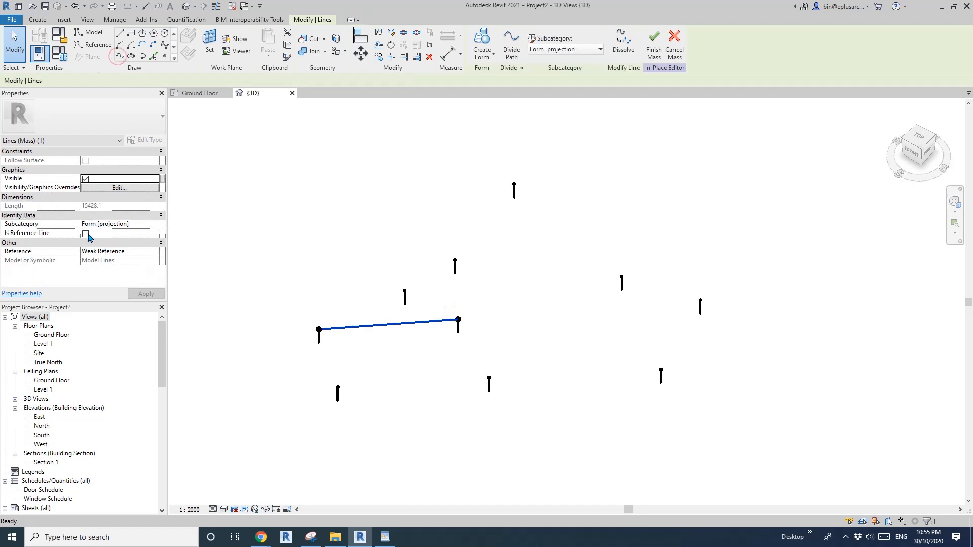
left_click_drag(331, 338, 353, 410)
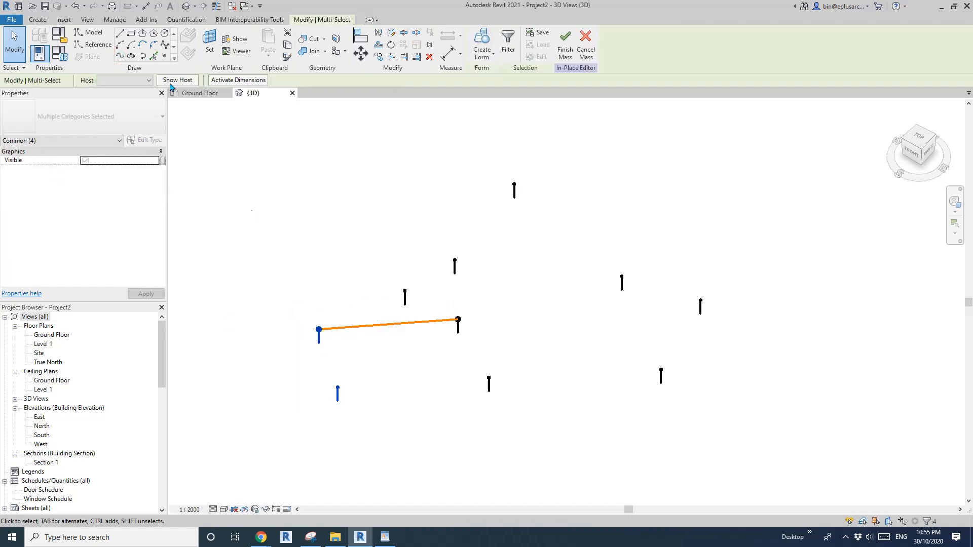
left_click(120, 56)
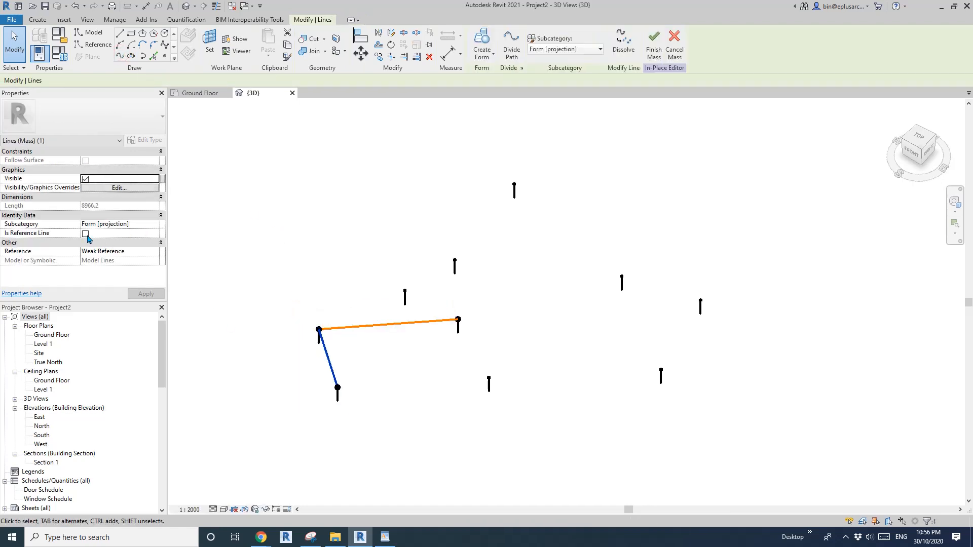
left_click(85, 234)
Step: Close the quadrilateral with two more splines through points from the front-right reference point, and make them reference lines
left_click_drag(438, 294, 510, 412)
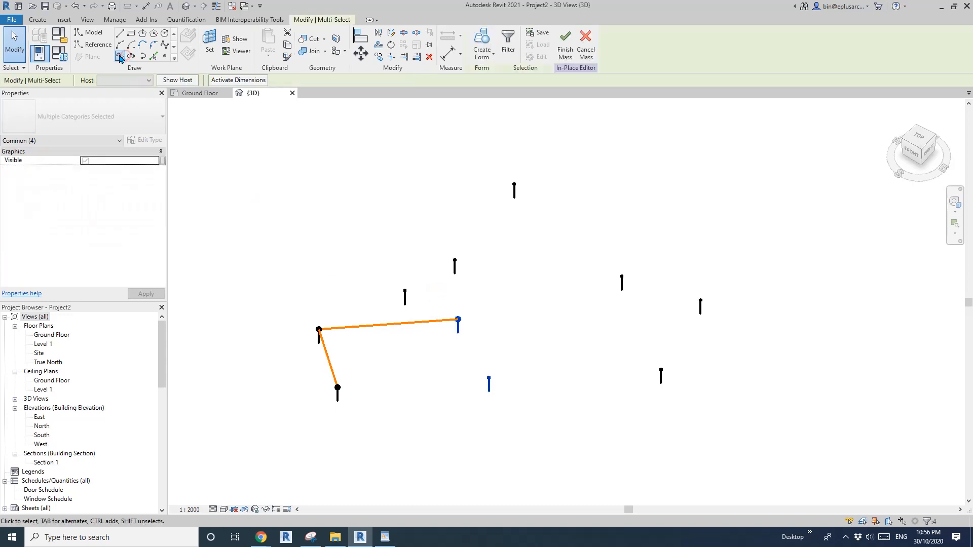
left_click(120, 56)
left_click(85, 234)
left_click_drag(280, 354, 543, 424)
left_click(120, 56)
left_click(85, 233)
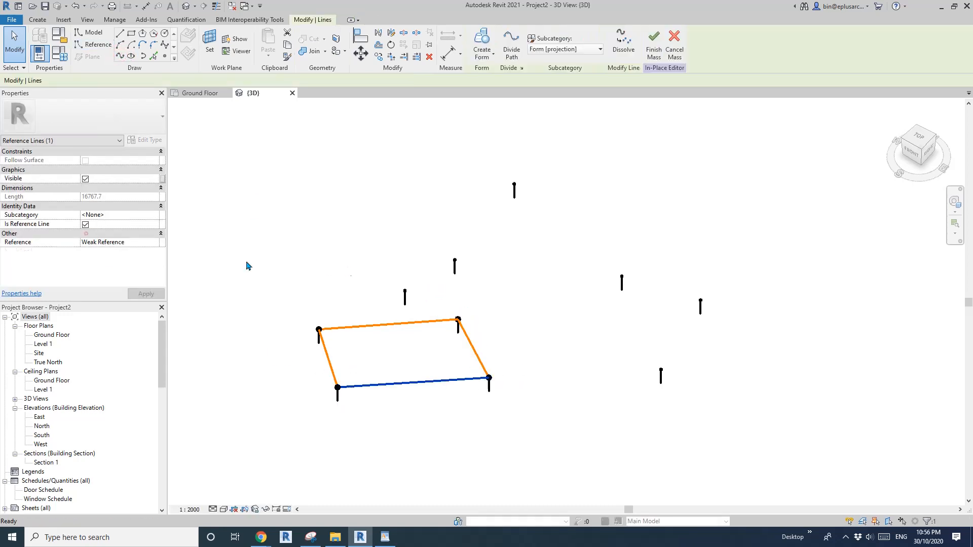
Step: Create a solid form as a surface from the closed chain of four reference lines
middle_click_drag(445, 289, 430, 332, "shift")
key("Tab")
left_click(458, 357)
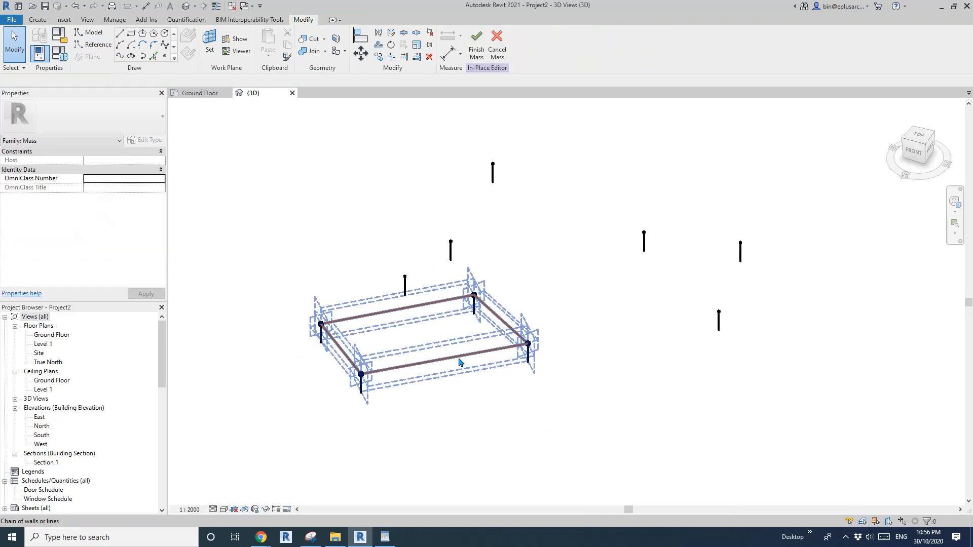
left_click(493, 57)
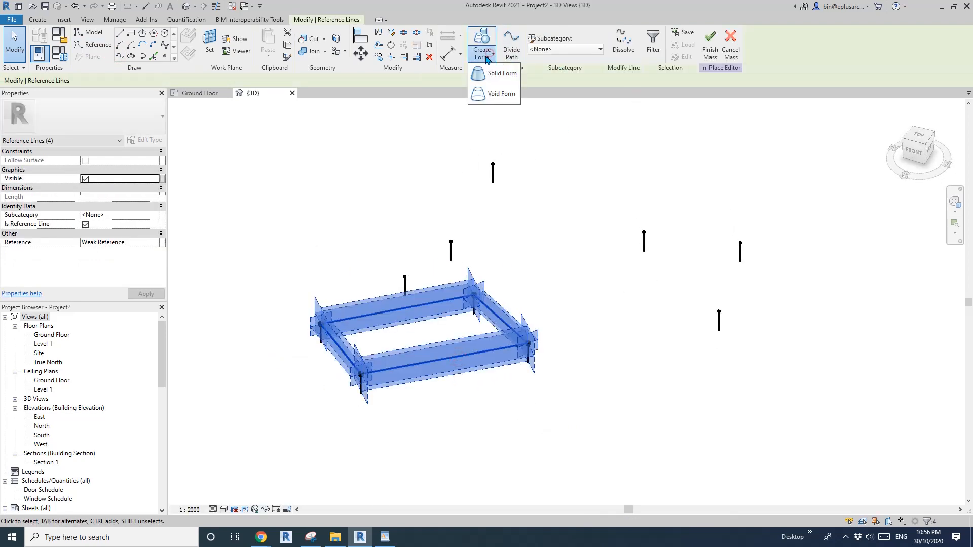
left_click(487, 79)
left_click(371, 492)
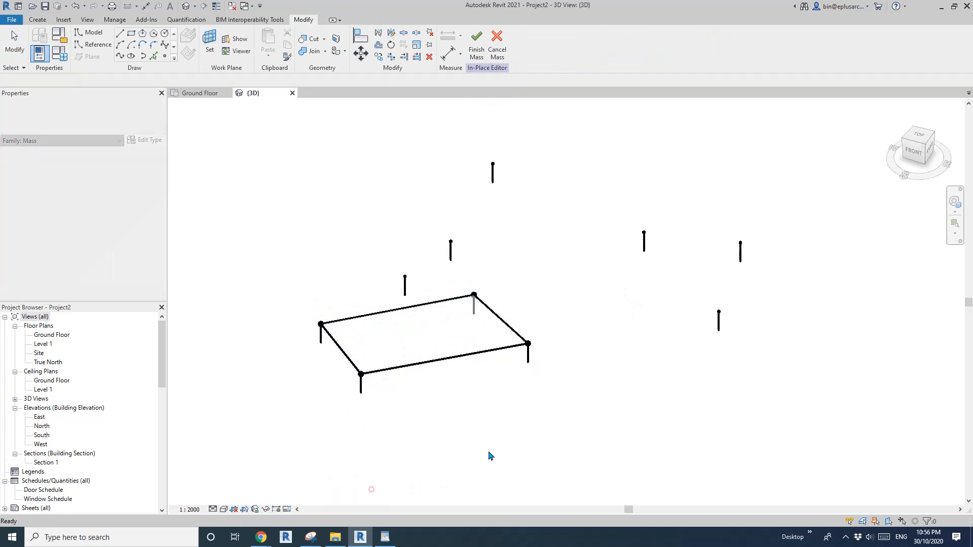
Step: Assign a new material, Default New Material, with shading colour RGB 064-128-128 to the surface form
middle_click_drag(491, 454, 515, 442, "shift")
left_click(386, 345)
left_click(385, 342)
scroll(373, 382, "up", 1)
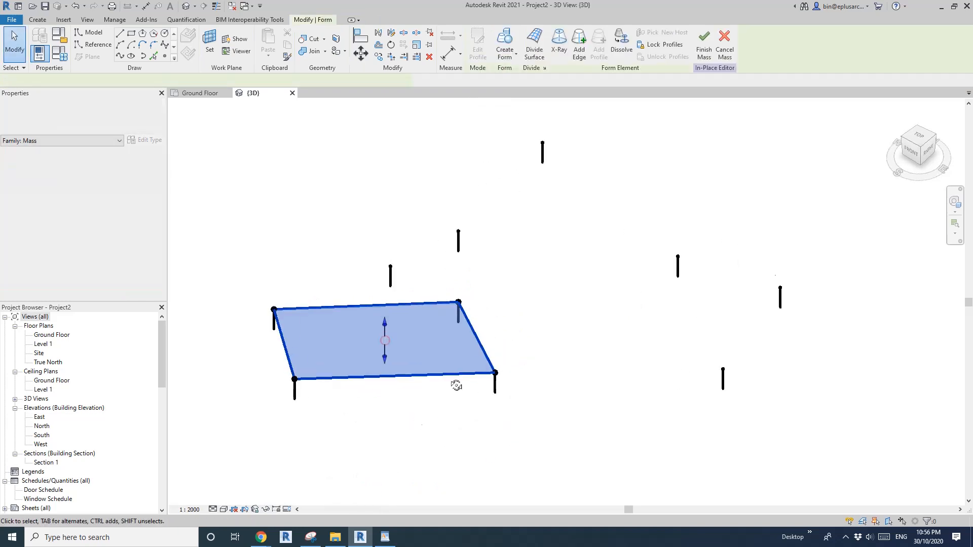
middle_click_drag(456, 384, 448, 417, "shift")
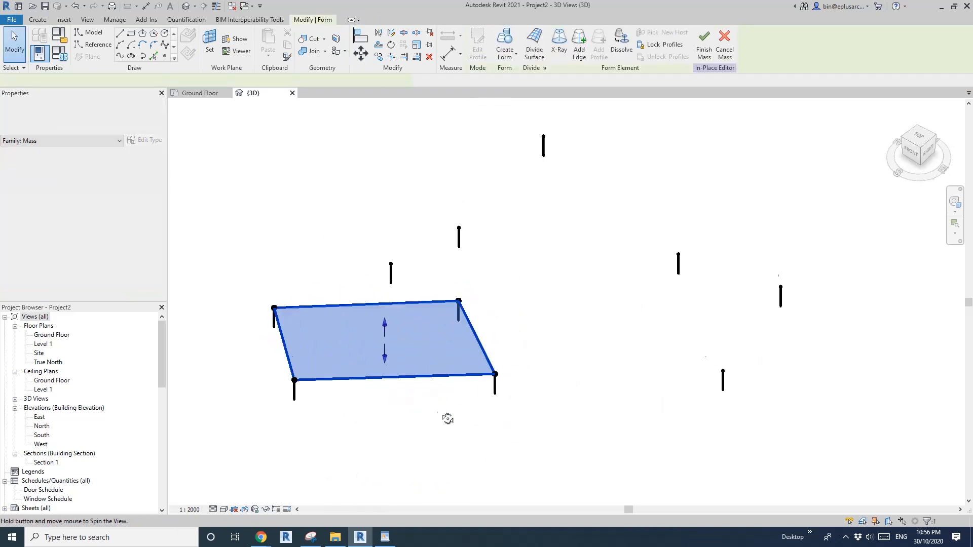
left_click(330, 328)
left_click(133, 186)
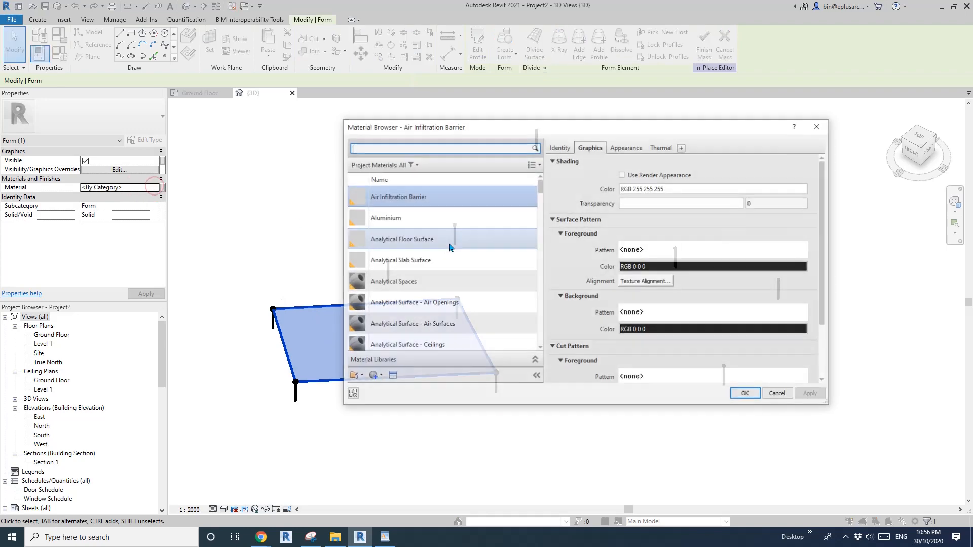
left_click(375, 377)
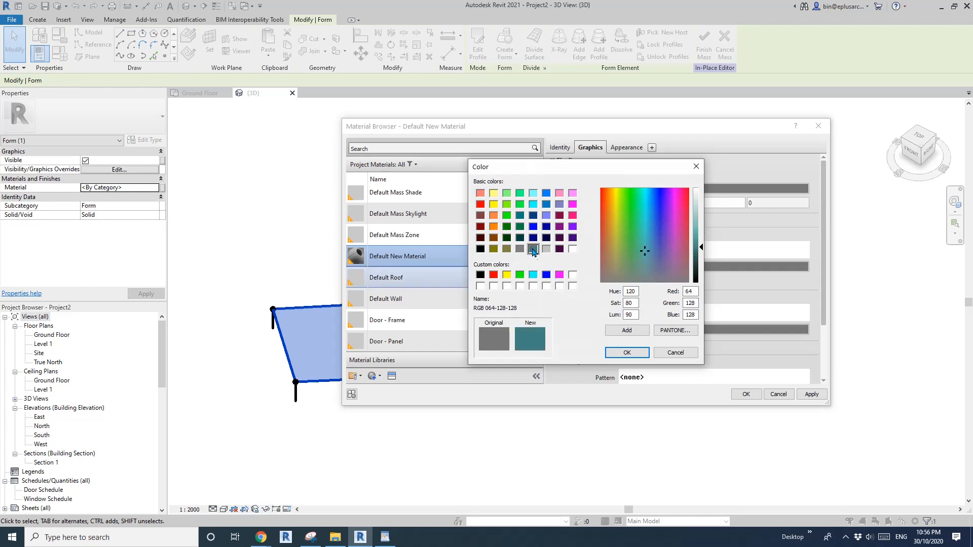
left_click(628, 354)
left_click(755, 394)
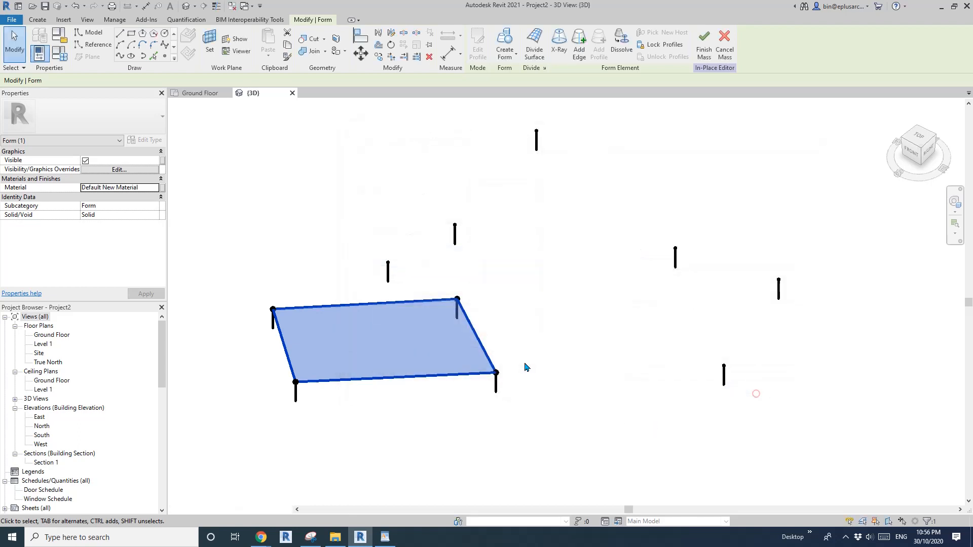
Step: Recheck the surface form's material graphics, and display the 3D view with shaded material colours
left_click(573, 369)
middle_click_drag(573, 369, 482, 408, "shift")
left_click(362, 341)
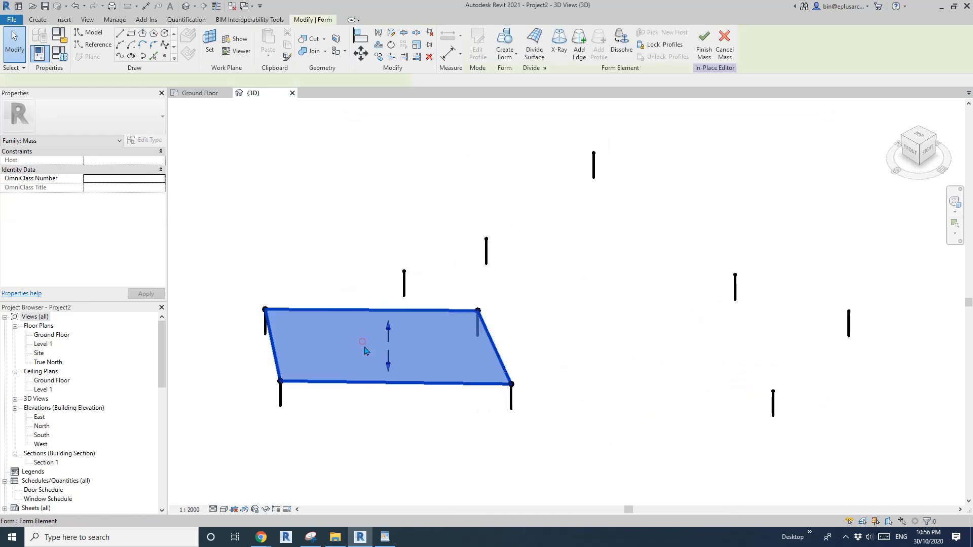
left_click(155, 187)
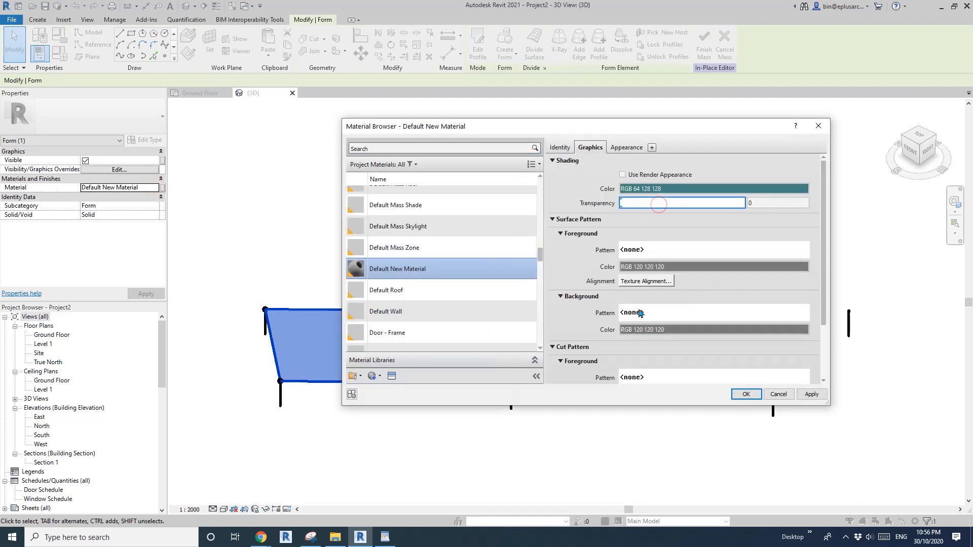
left_click(743, 400)
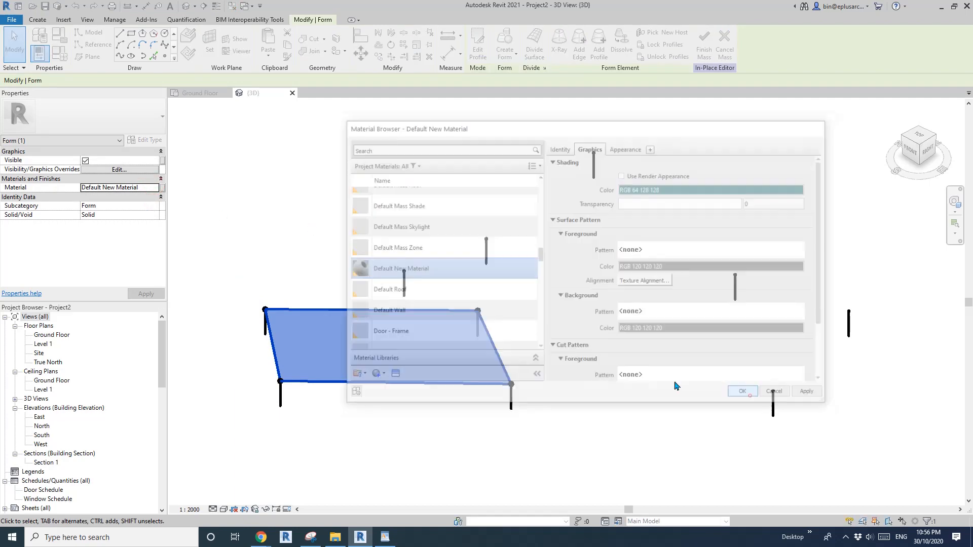
left_click(628, 384)
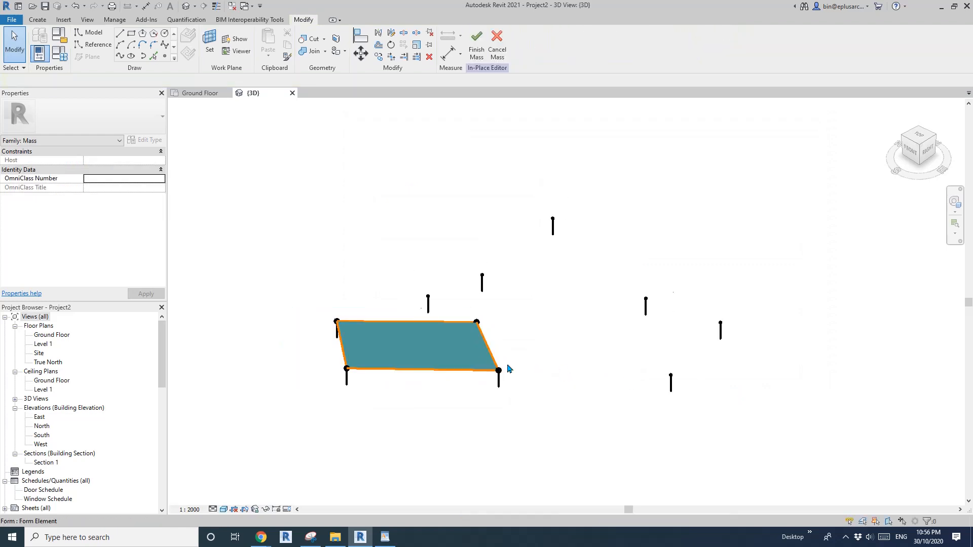
Step: Stretch the surface's back-right supporting instance to a height H of about 9484
middle_click_drag(506, 369, 477, 384, "shift")
left_click(502, 352)
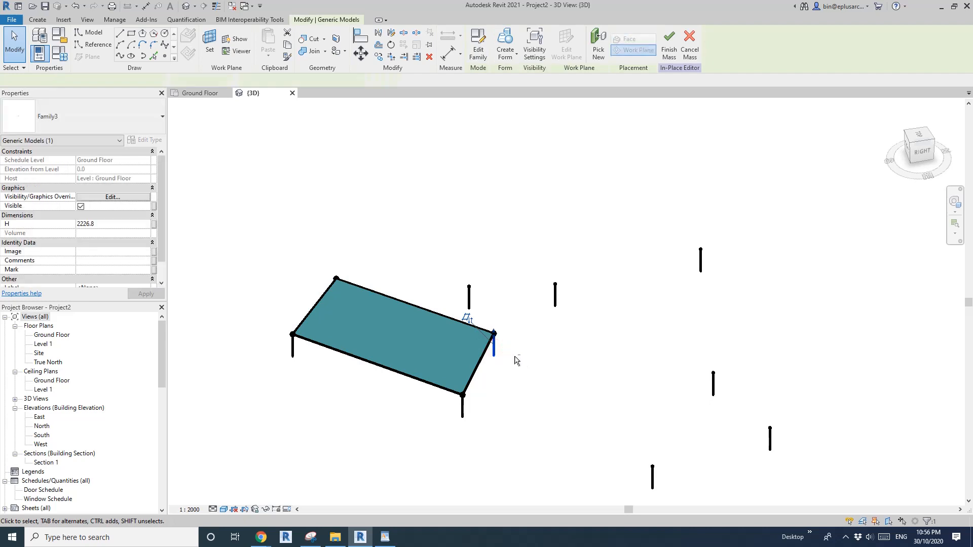
middle_click_drag(515, 359, 497, 349, "shift")
key("Escape")
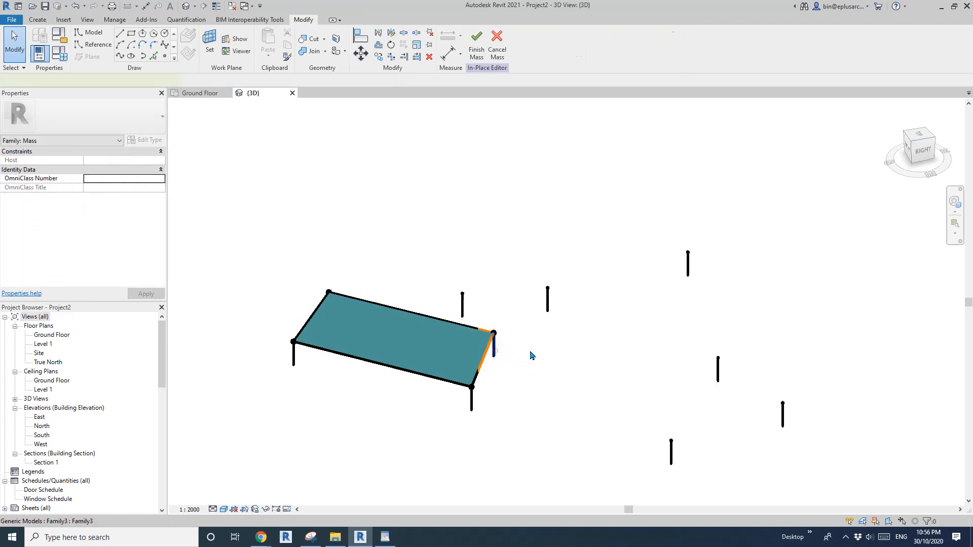
left_click_drag(494, 335, 486, 417)
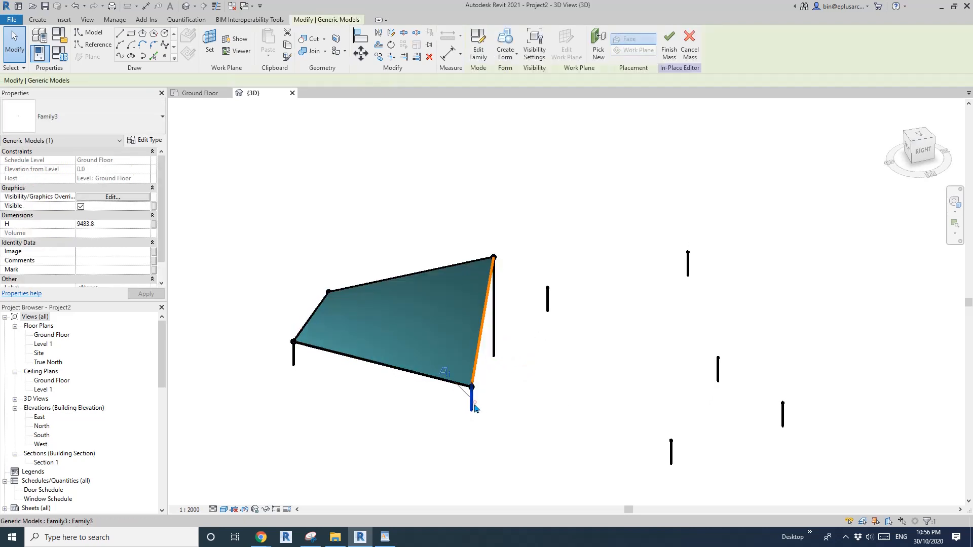
Step: Switch to WordPad to compare with the faceted building image, and return to the Revit 3D view
middle_click_drag(449, 421, 466, 443, "shift")
left_click(384, 536)
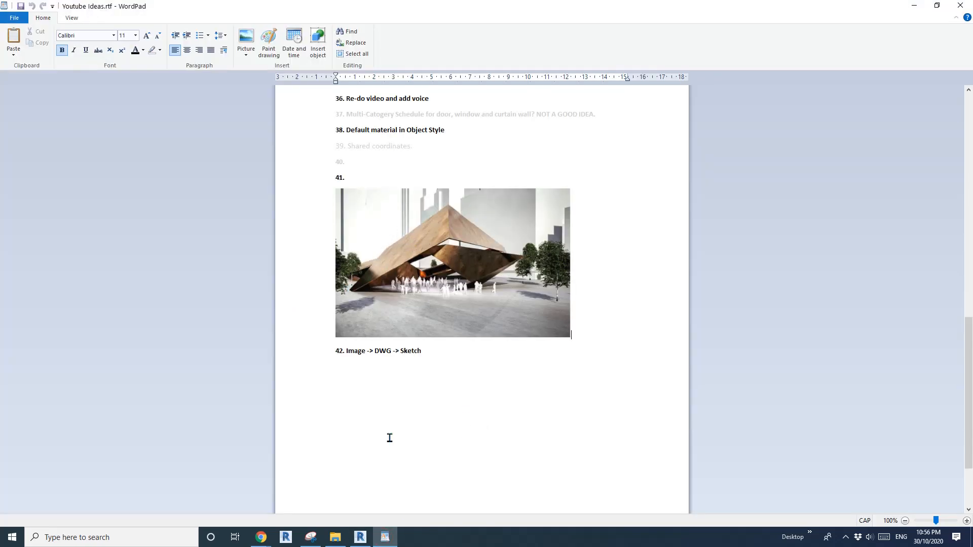
left_click(360, 536)
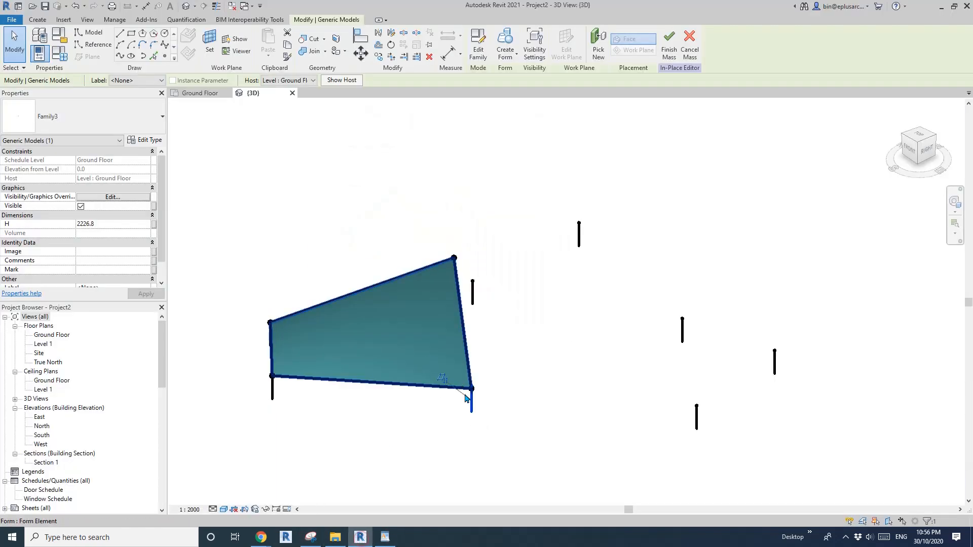
Step: Reposition the surface's two left instances and its front-right instance, stretching the back-left and front-right ones taller
middle_click_drag(467, 385, 421, 299, "shift")
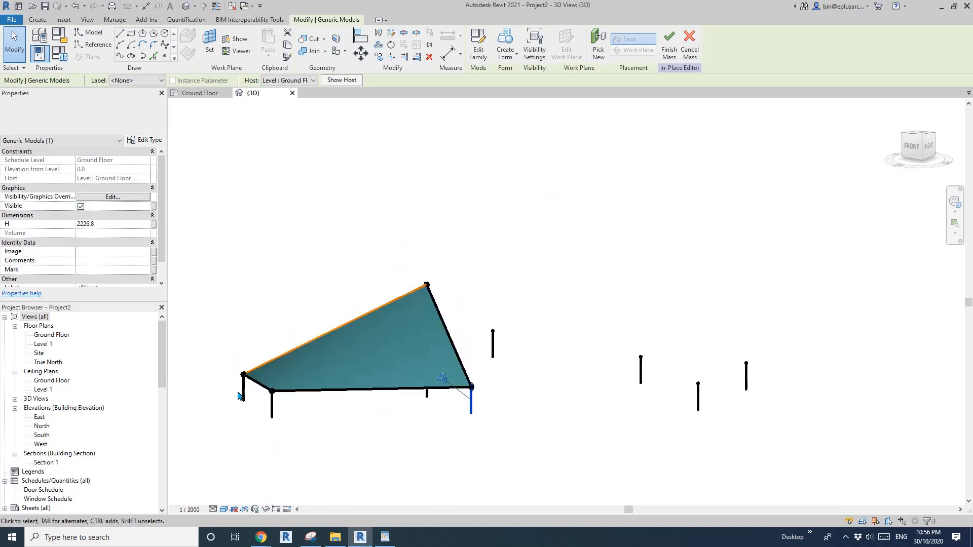
left_click_drag(297, 388, 289, 408)
key("ctrl+z")
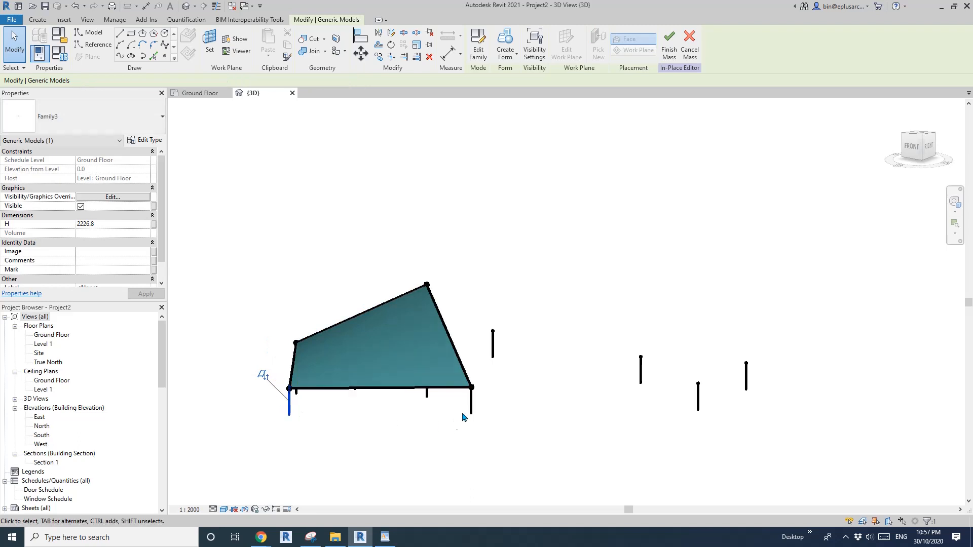
left_click_drag(467, 409, 423, 413)
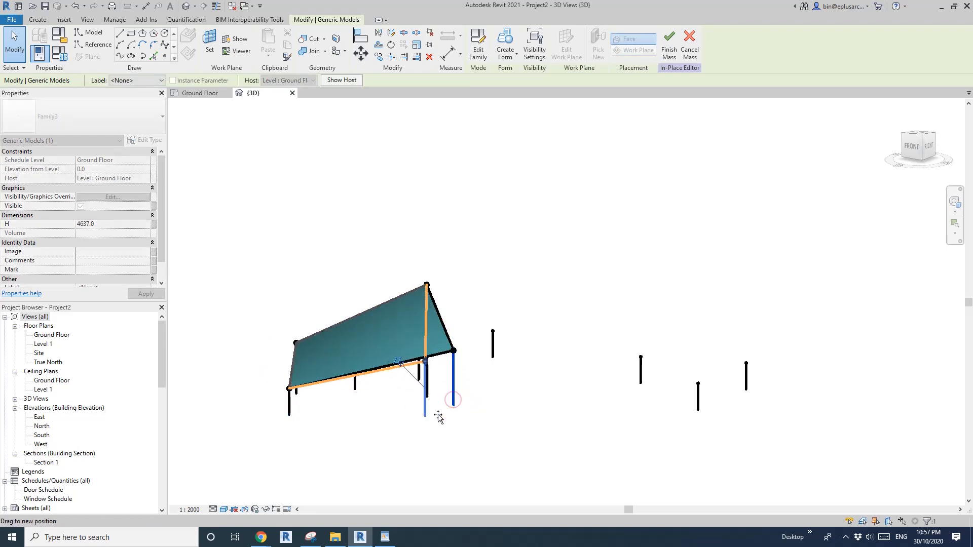
middle_click_drag(439, 417, 473, 373, "shift")
key("Escape")
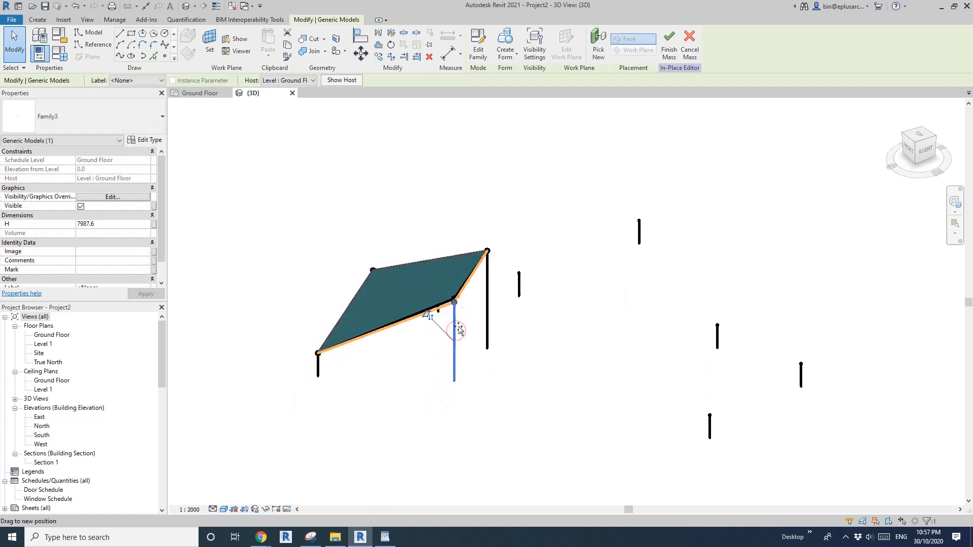
Step: Adjust the heights of the front-right and back-right instances, setting the back-right one's H to about 9255
left_click_drag(459, 331, 458, 296)
left_click(489, 252)
left_click_drag(488, 250, 484, 278)
middle_click_drag(397, 272, 461, 273, "shift")
left_click_drag(484, 263, 483, 247)
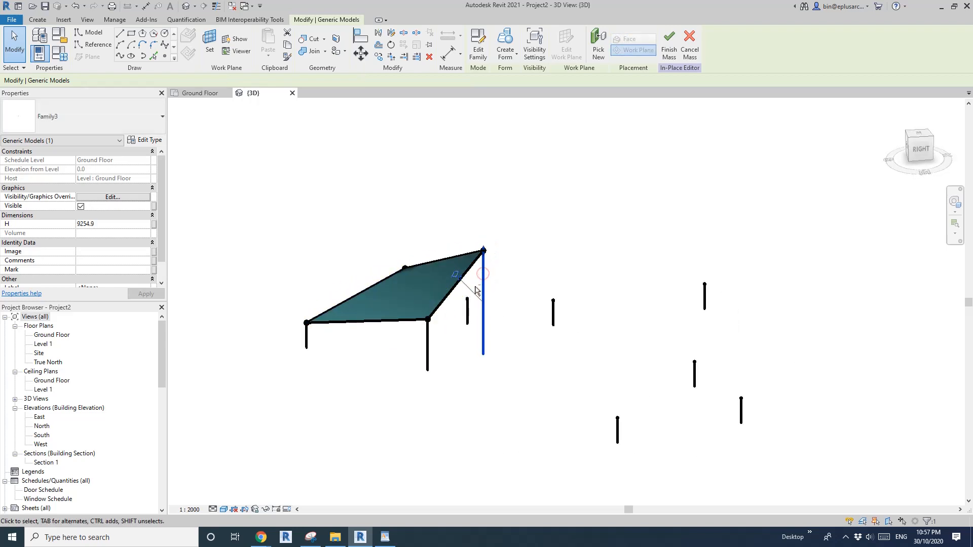
Step: Lower the front-left instance to a height H of about 1564 and stretch the back-left instance taller
middle_click_drag(476, 291, 611, 188, "shift")
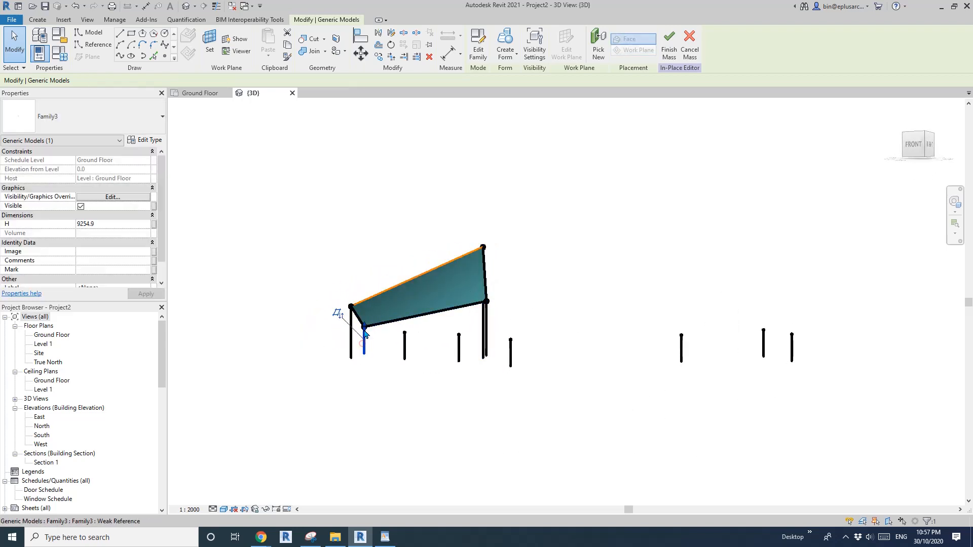
left_click_drag(364, 326, 382, 335)
middle_click_drag(384, 337, 398, 355, "shift")
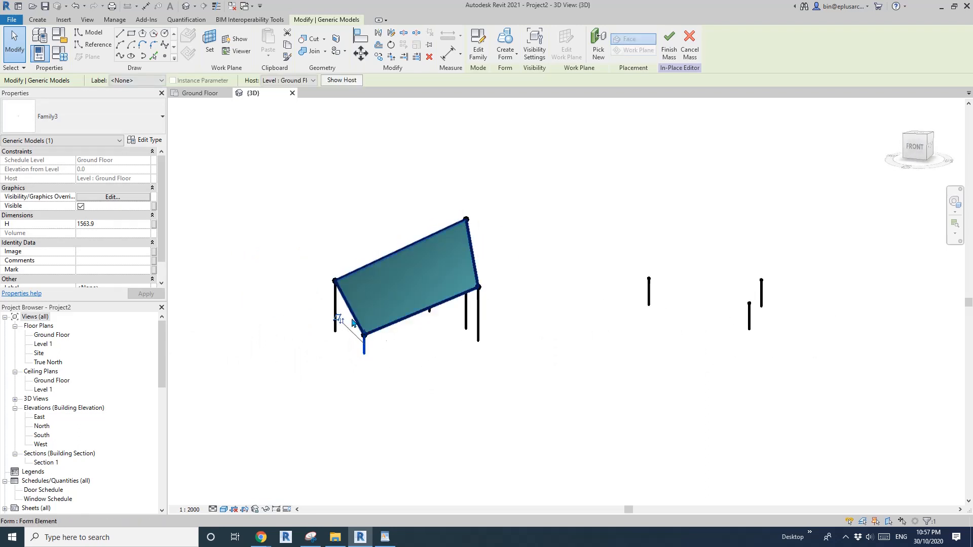
left_click_drag(336, 280, 337, 252)
middle_click_drag(451, 317, 341, 343, "shift")
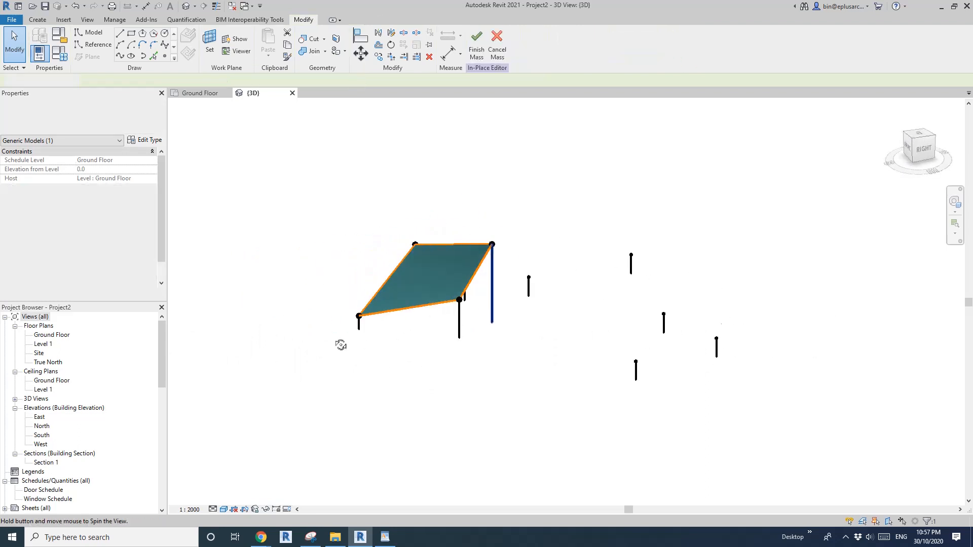
Step: Move two free family instances closer to the right edge of the existing surface to mark the next facet's outer corners
scroll(441, 304, "up", 1)
left_click(467, 337)
middle_click_drag(527, 330, 434, 350, "shift")
left_click(410, 350)
left_click(579, 393)
scroll(433, 329, "down", 1)
left_click(443, 258)
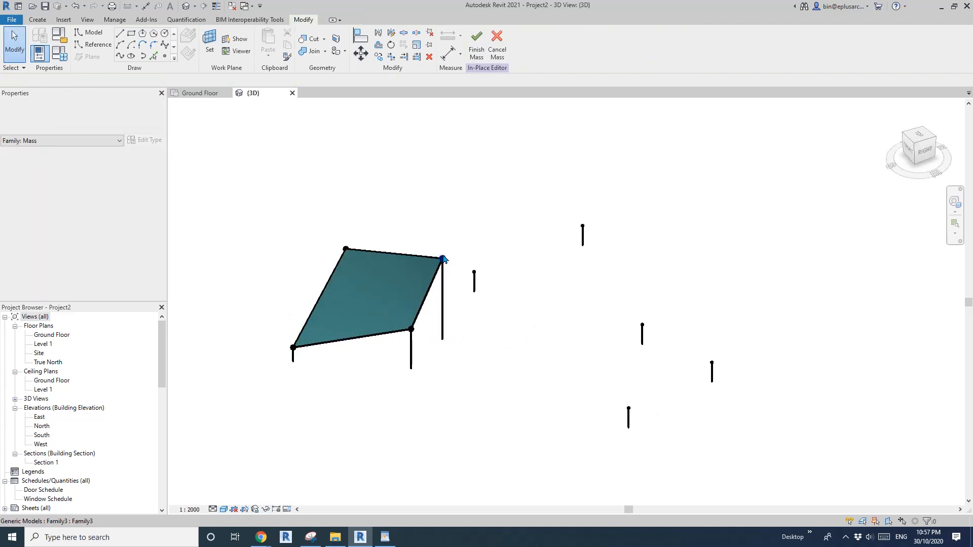
left_click_drag(629, 423, 536, 369)
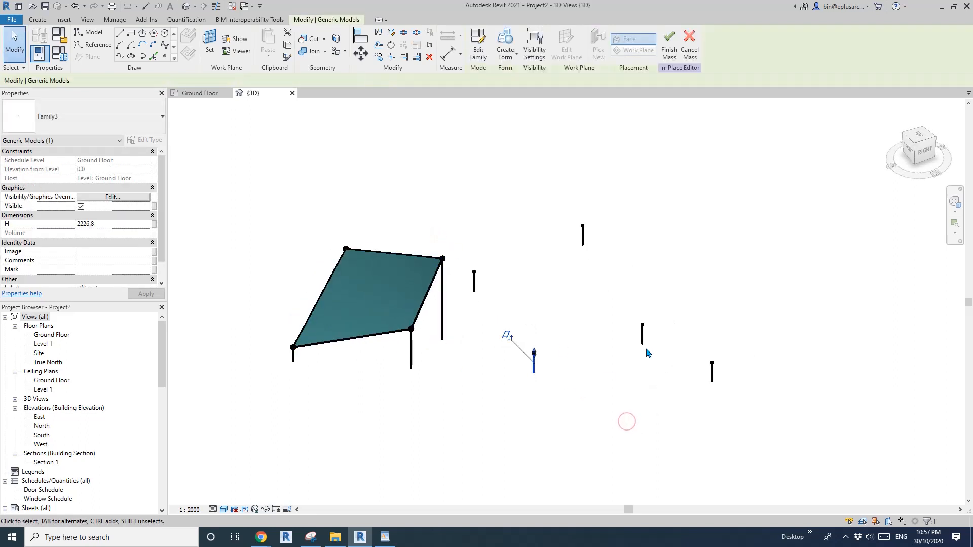
scroll(564, 325, "up", 1)
Step: Connect the surface's two right corners and the two moved instances' points with three spline lines, each made a reference line
left_click(555, 293)
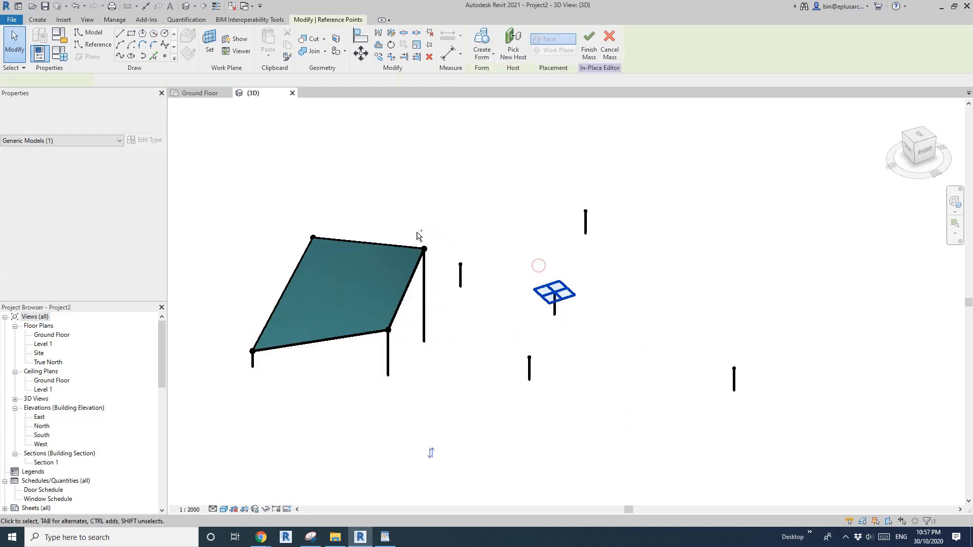
left_click(424, 248, "ctrl")
left_click(119, 55)
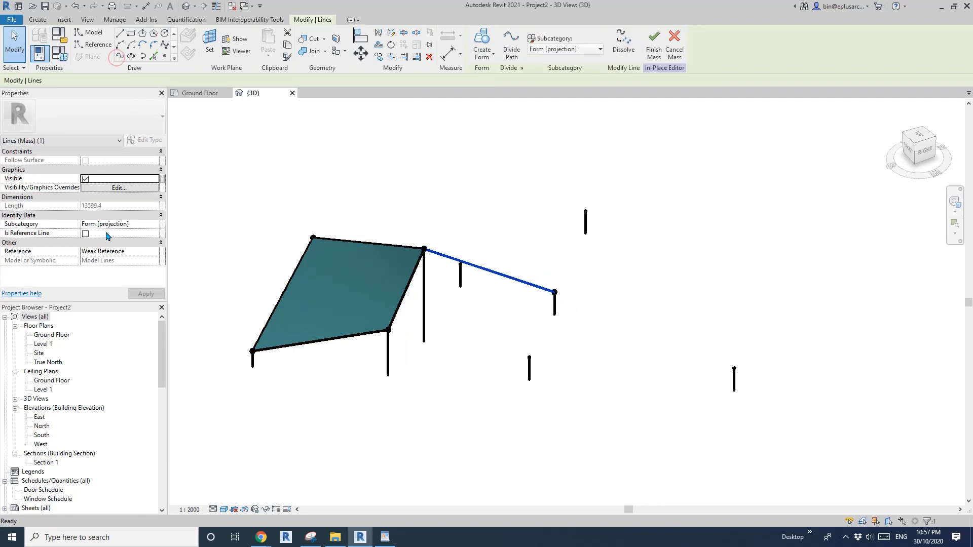
left_click_drag(517, 247, 556, 330)
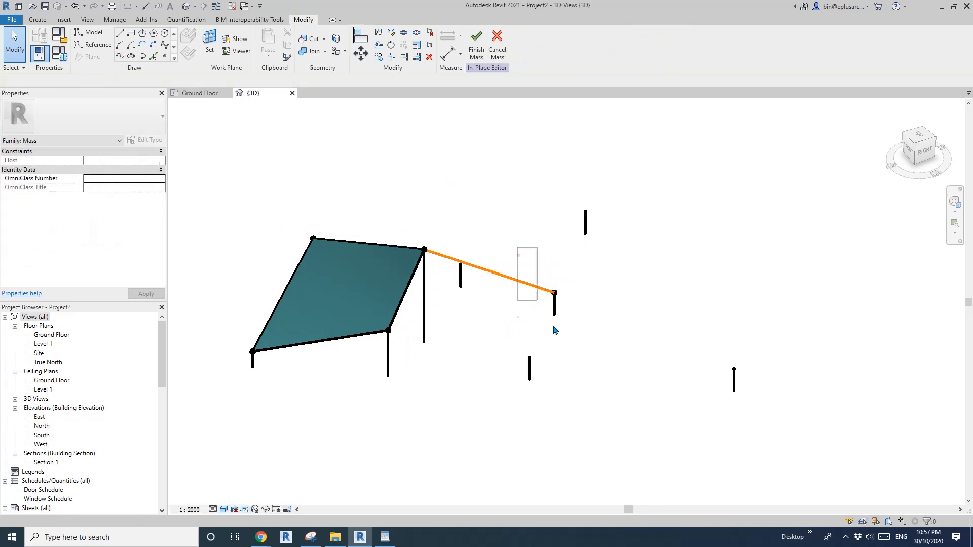
left_click_drag(573, 369, 574, 367)
left_click(119, 56)
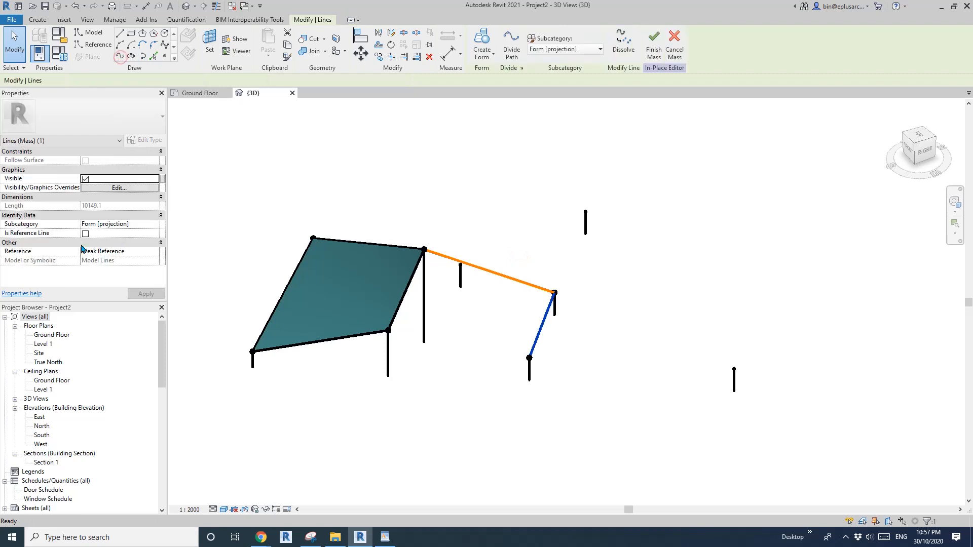
left_click(85, 233)
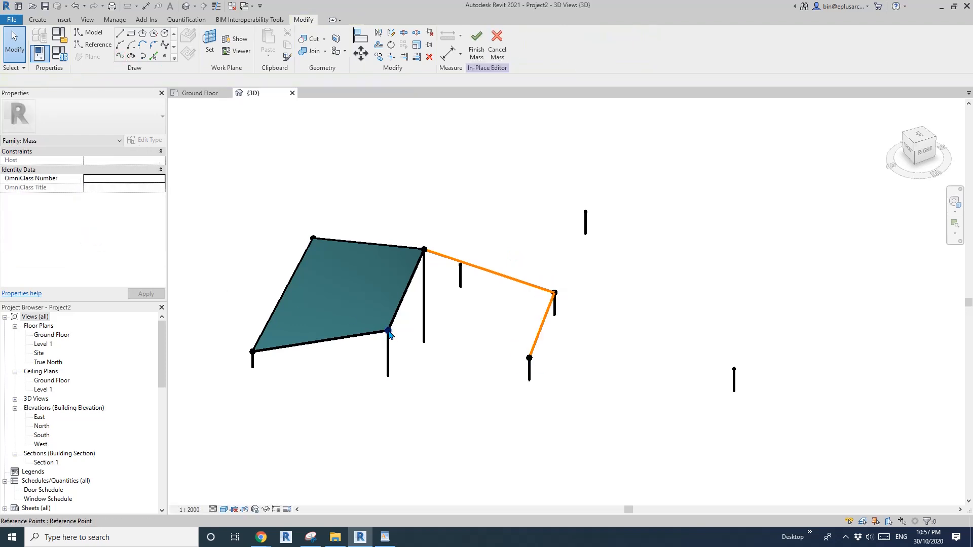
left_click_drag(514, 337, 542, 370)
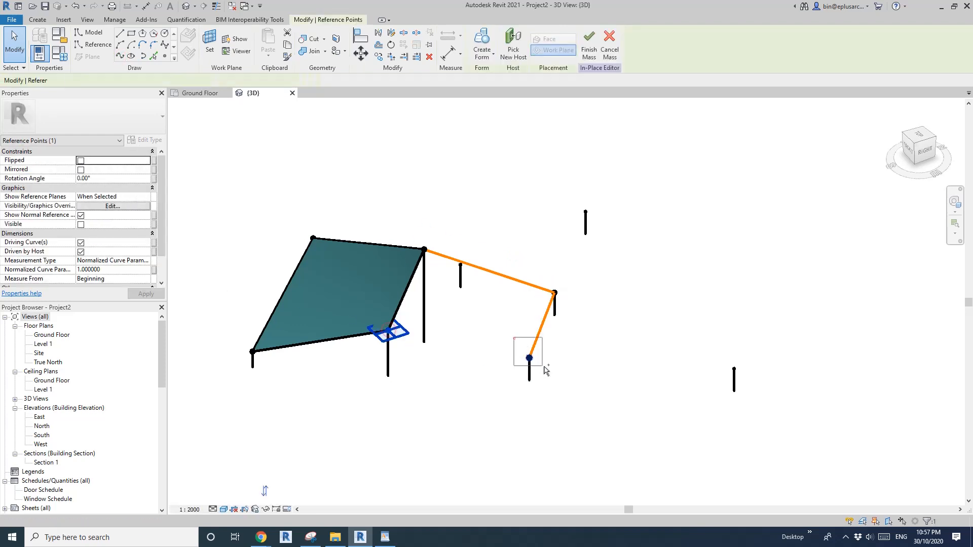
left_click(120, 55)
left_click(85, 234)
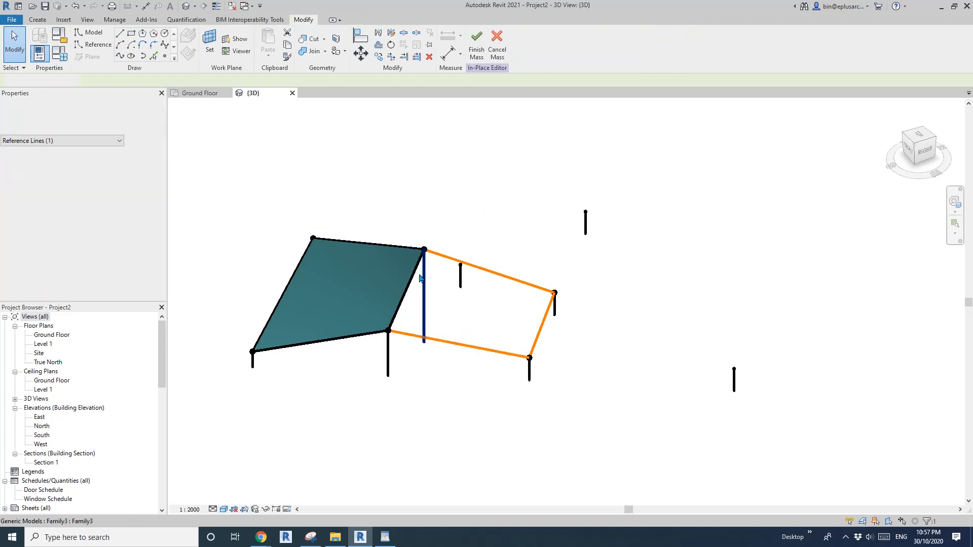
Step: Create a second surface form from the closed loop of four reference lines and assign it Default New Material
left_click(428, 256)
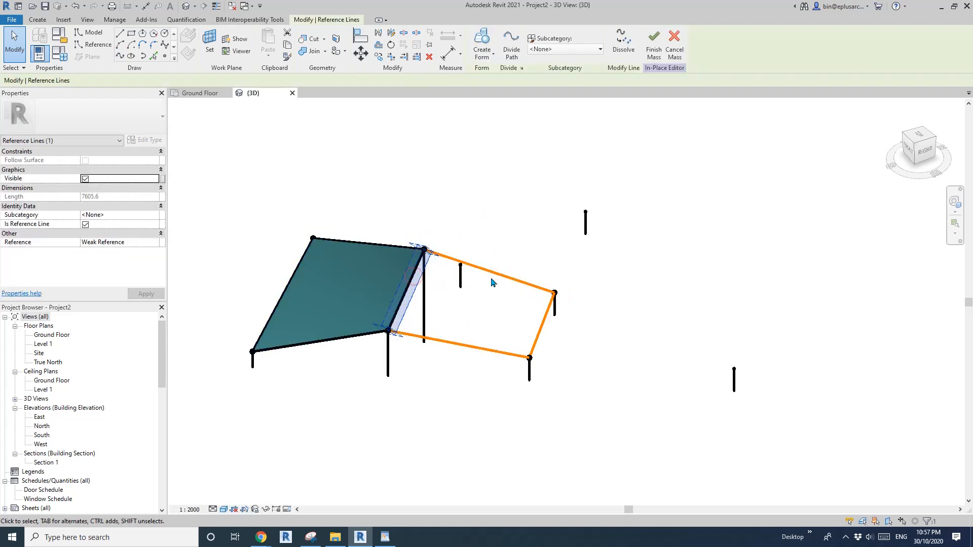
left_click(530, 277)
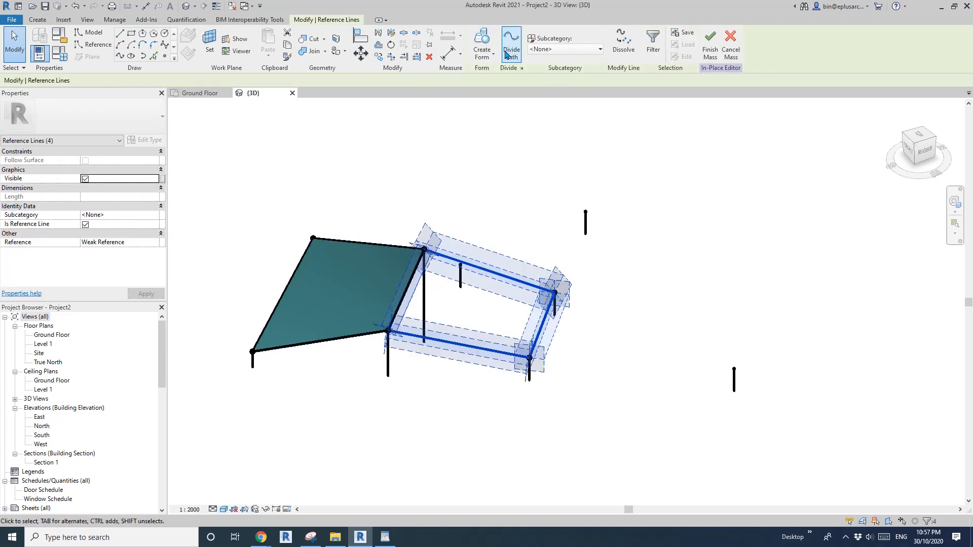
left_click(482, 49)
left_click(447, 428)
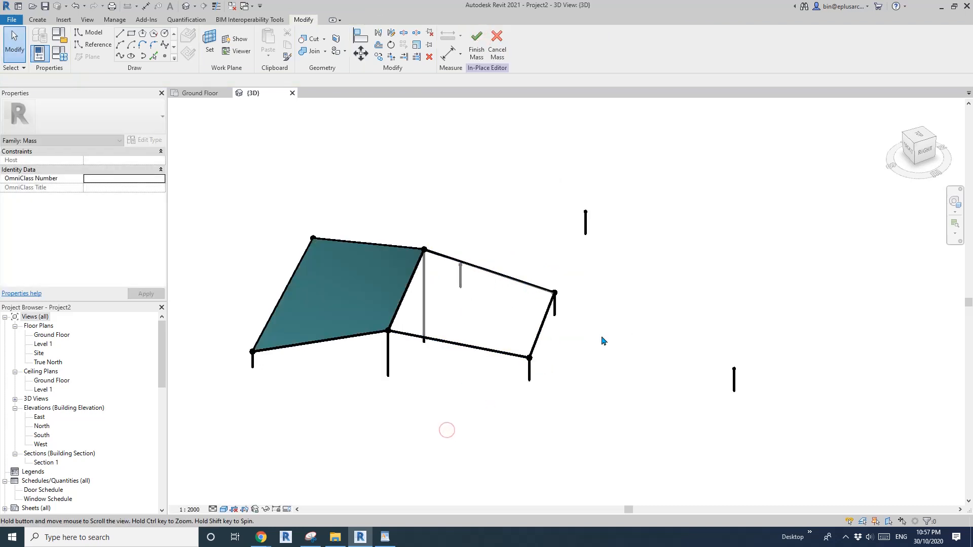
left_click(512, 323)
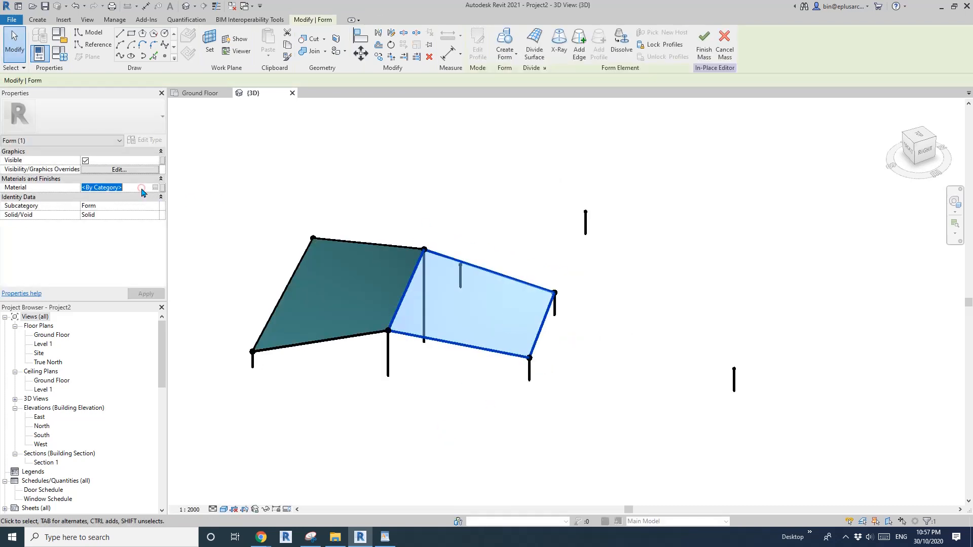
left_click(662, 283)
Step: Orbit around the two facets, switch to WordPad to compare with the building image, and return to the Revit 3D view
middle_click_drag(662, 282, 484, 433, "shift")
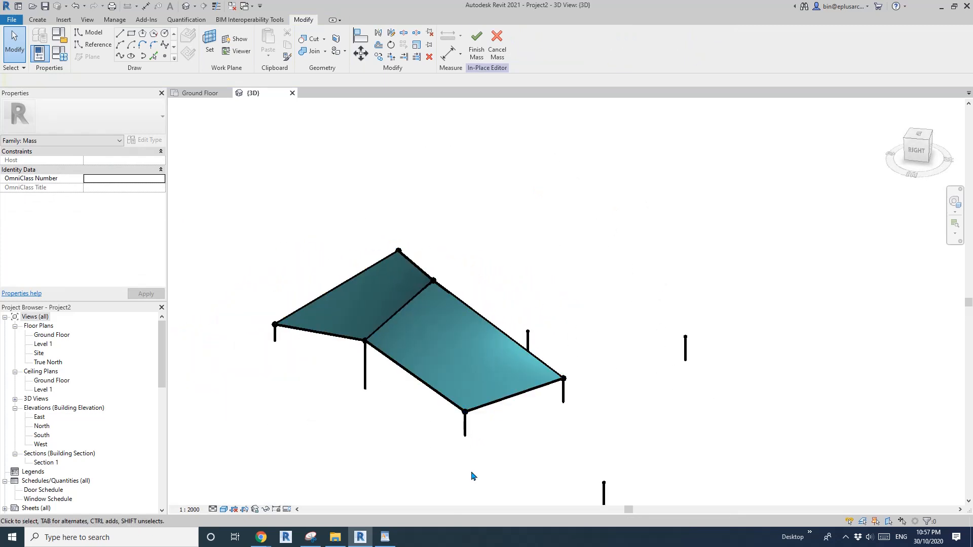
left_click(384, 537)
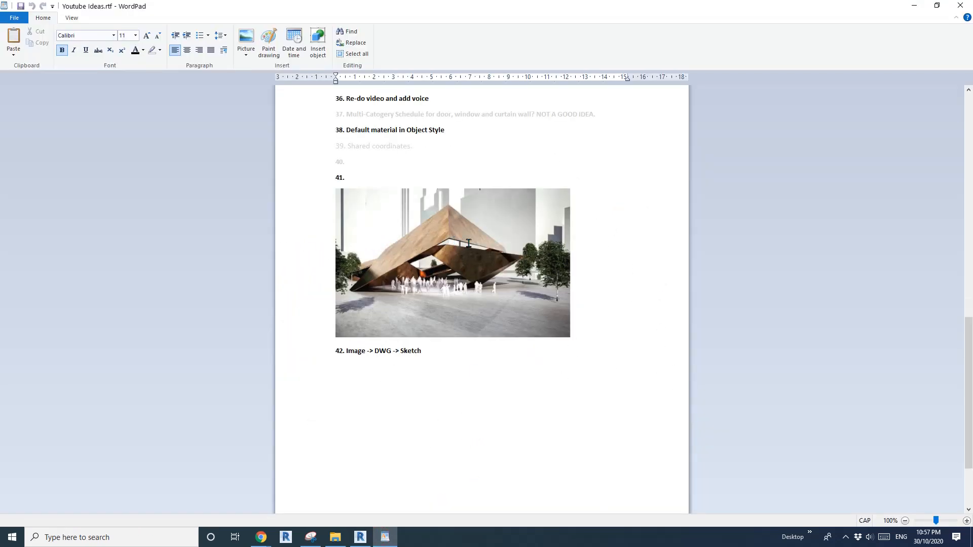
left_click(358, 538)
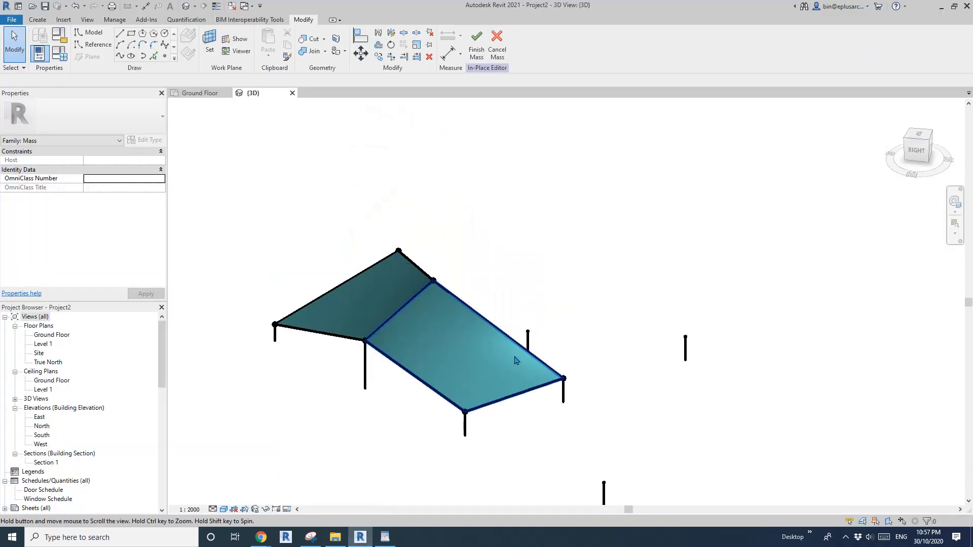
Step: Reposition the second surface's outer instances, raise one to an H of about 4163.5, and move a free instance near them
left_click_drag(466, 431, 554, 313)
middle_click_drag(557, 392, 488, 393, "shift")
left_click_drag(514, 391, 552, 342)
left_click(553, 337)
middle_click_drag(533, 382, 569, 361, "shift")
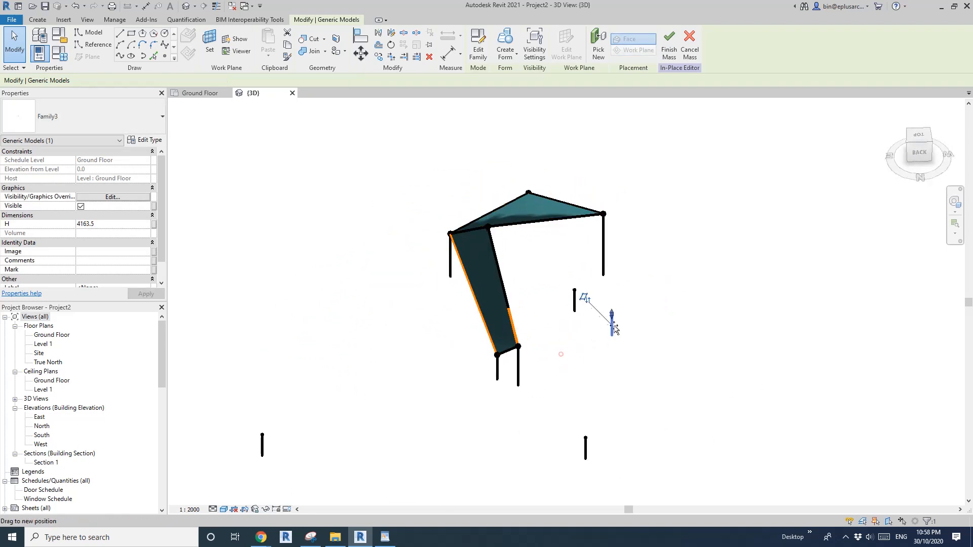
left_click_drag(623, 294, 622, 299)
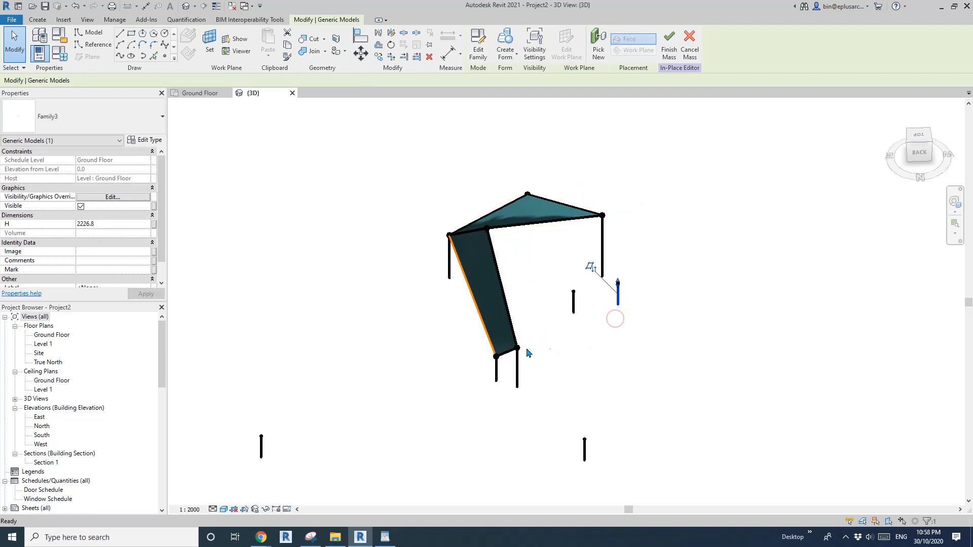
Step: Connect the second surface's two outer corners and two free instances' points with three splines, each made a reference line
left_click(517, 346)
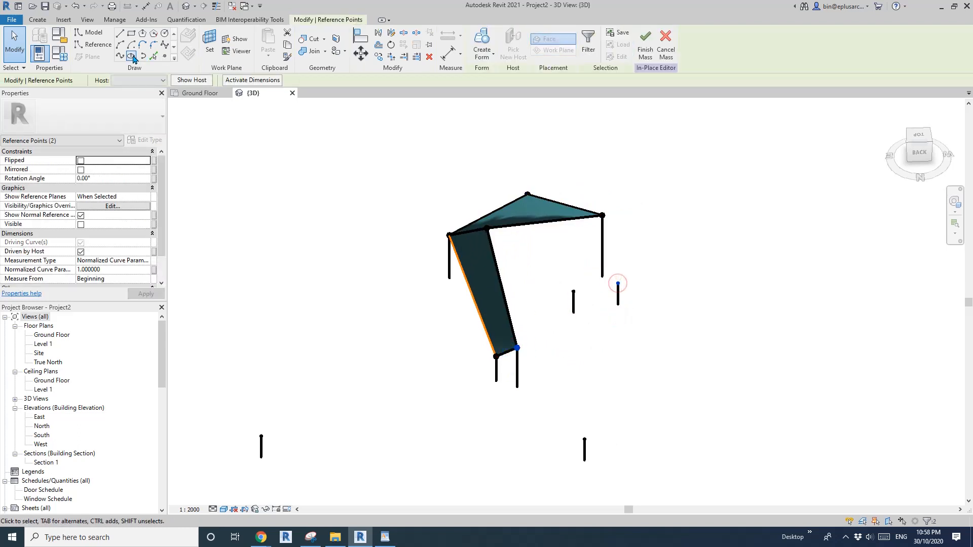
left_click(85, 233)
left_click_drag(544, 270, 630, 305)
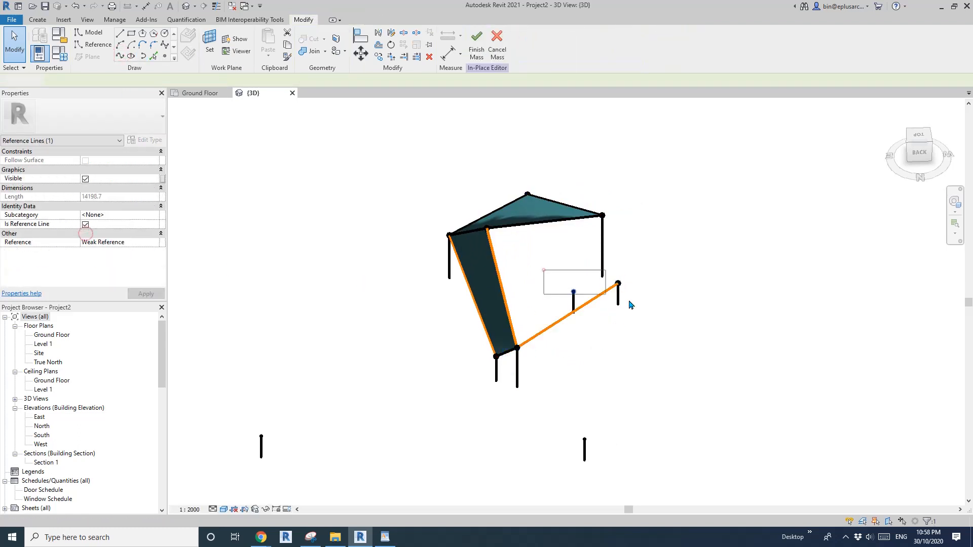
left_click(120, 56)
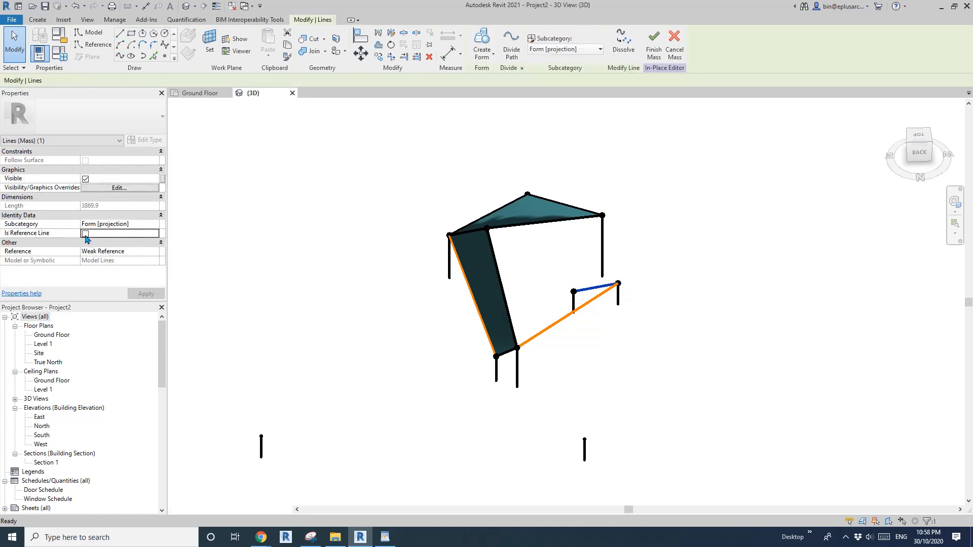
left_click(86, 233)
left_click(573, 291)
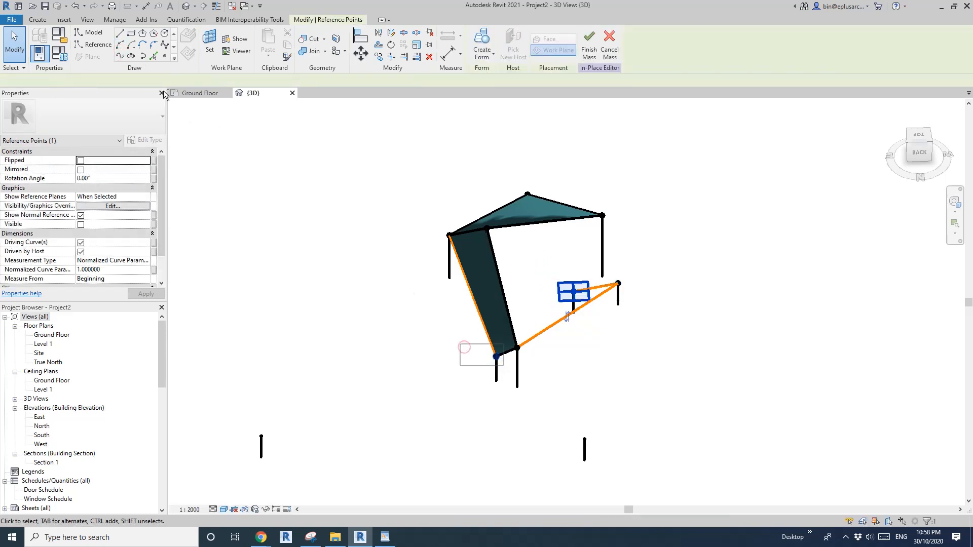
left_click(120, 55)
left_click(85, 233)
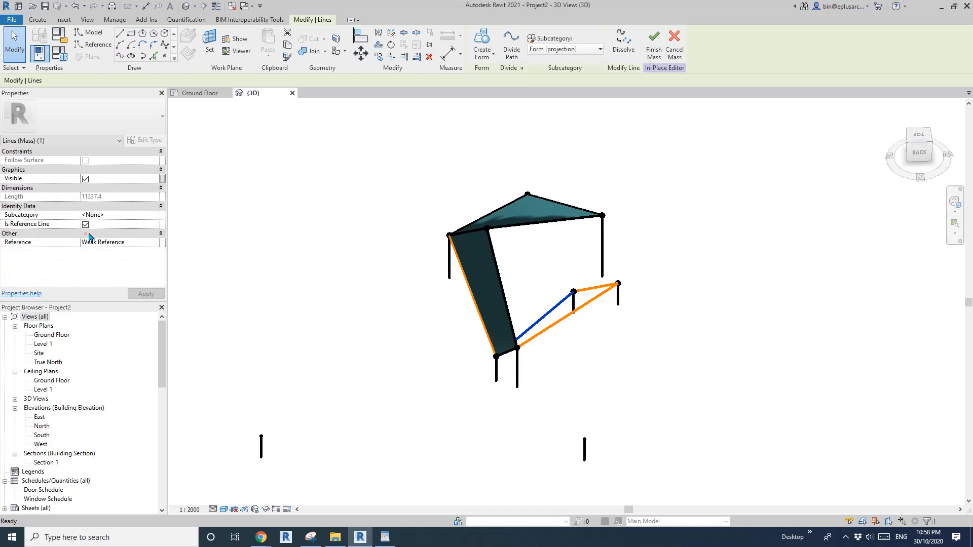
Step: Create a third surface form from the new reference-line loop and assign it Default New Material
left_click(578, 263)
scroll(510, 350, "up", 1)
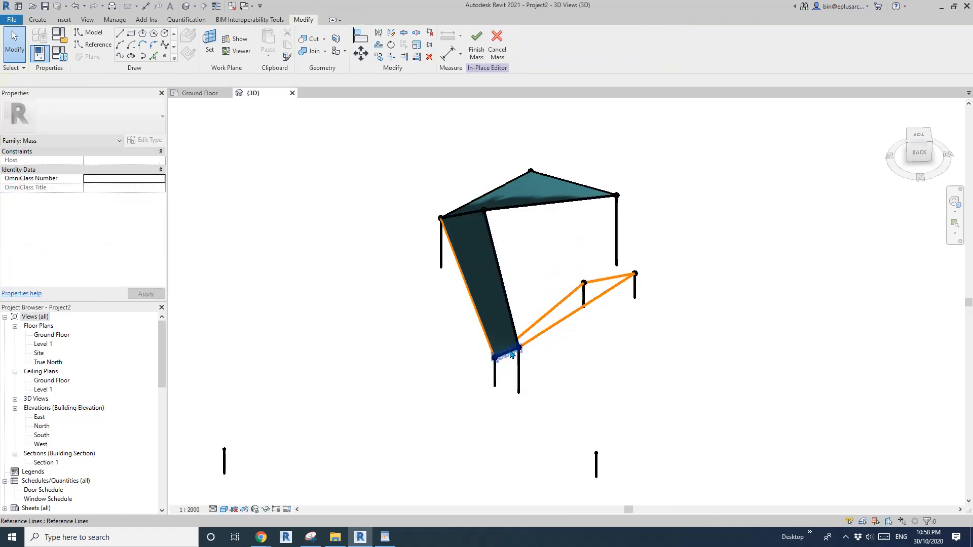
key("Tab")
left_click(510, 354)
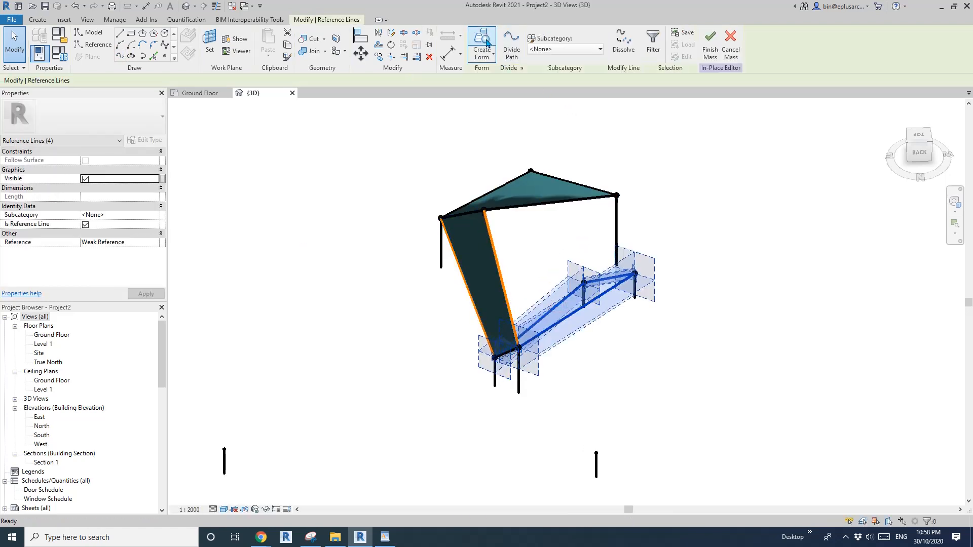
left_click(486, 42)
scroll(603, 293, "up", 1)
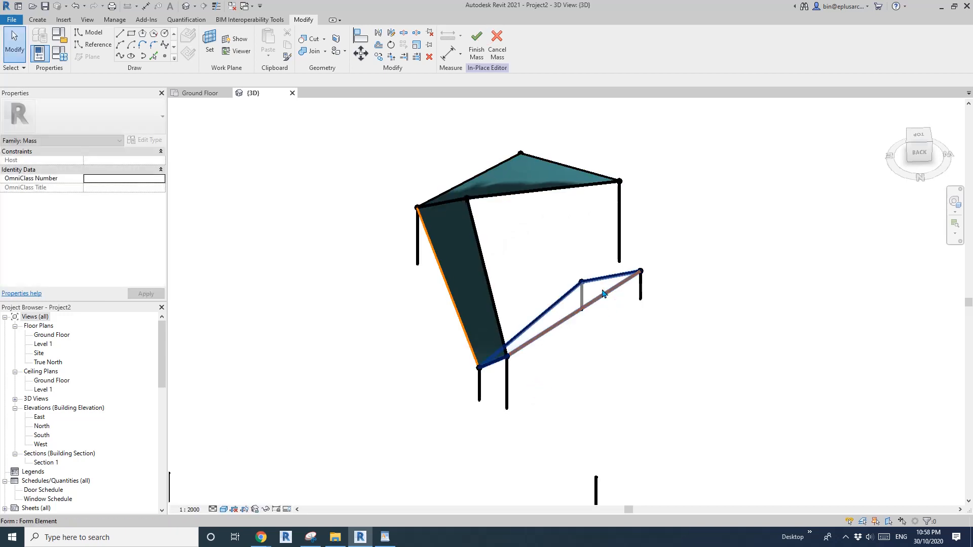
left_click(603, 294)
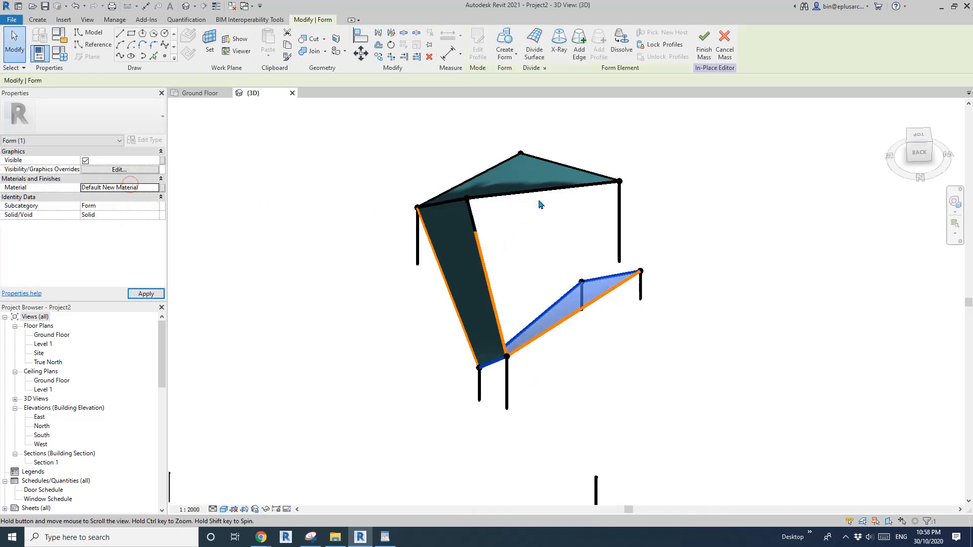
left_click(567, 230)
Step: Stretch one of the third surface's two end instances to a height H of about 7808.8
scroll(566, 231, "down", 1)
middle_click_drag(566, 232, 583, 344, "shift")
middle_click_drag(656, 317, 654, 274, "shift")
left_click(644, 297)
left_click(636, 319)
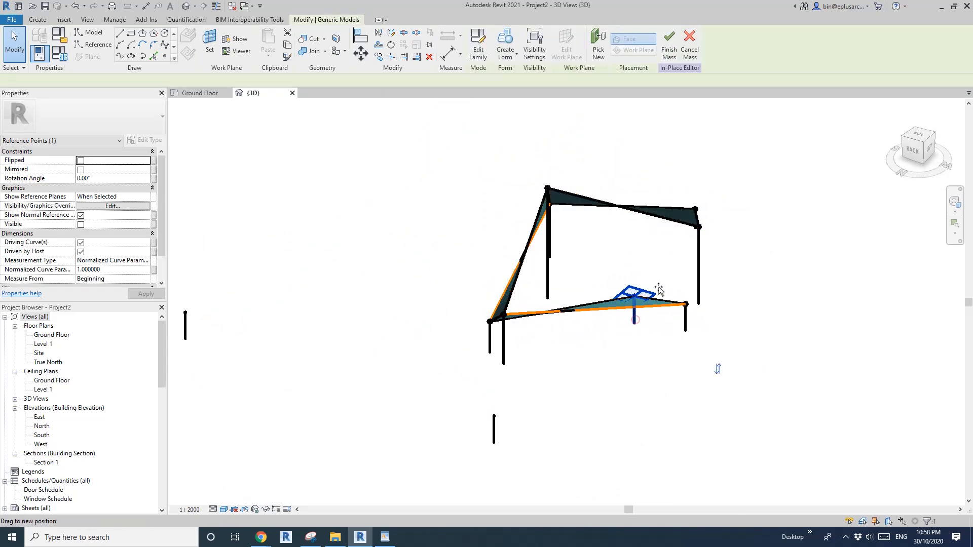
left_click_drag(659, 290, 654, 264)
left_click_drag(667, 195, 668, 190)
Step: Reposition the third surface's tall end instance and its short end instance on the ground to reshape the facet
middle_click_drag(708, 242, 735, 299, "shift")
middle_click_drag(592, 268, 624, 267, "shift")
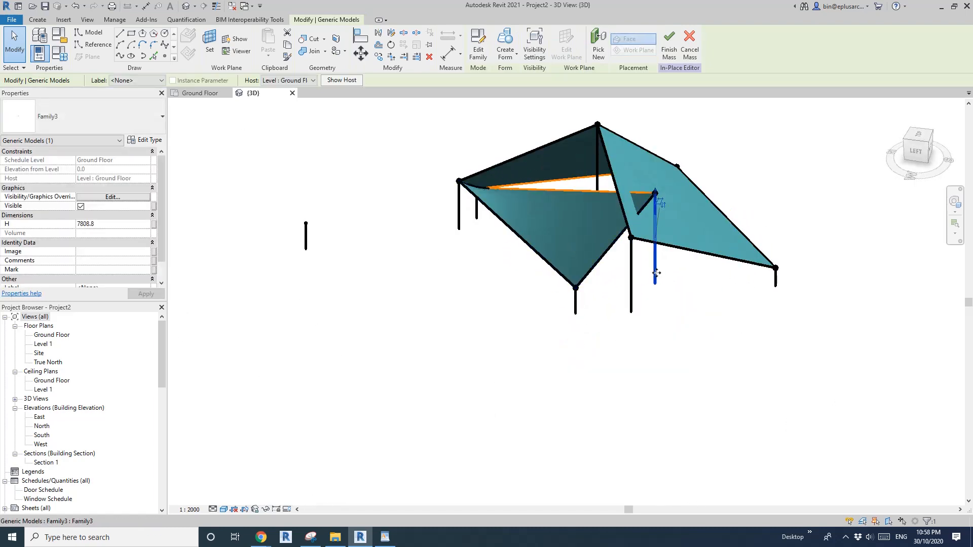
left_click_drag(656, 273, 595, 275)
middle_click_drag(607, 280, 547, 281, "shift")
left_click_drag(545, 291, 505, 287)
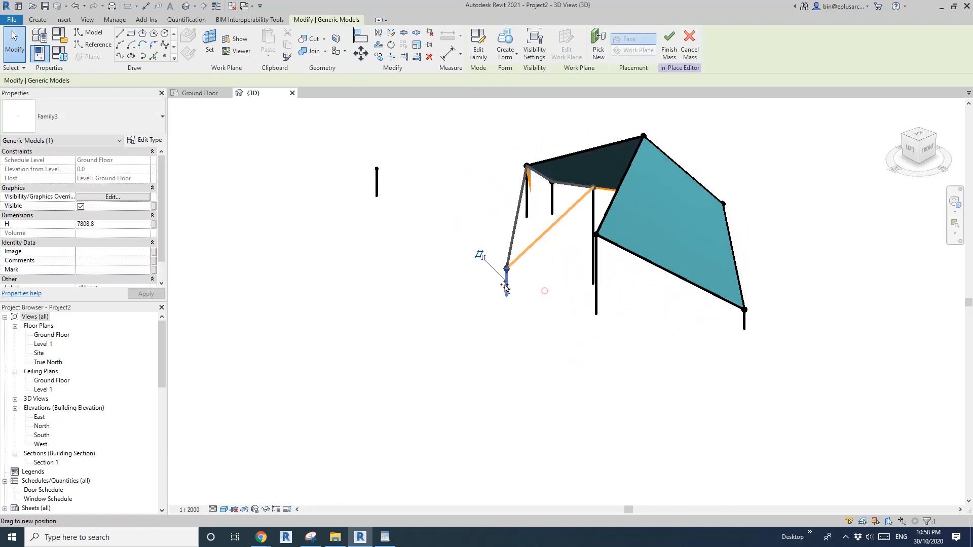
middle_click_drag(512, 285, 742, 206, "shift")
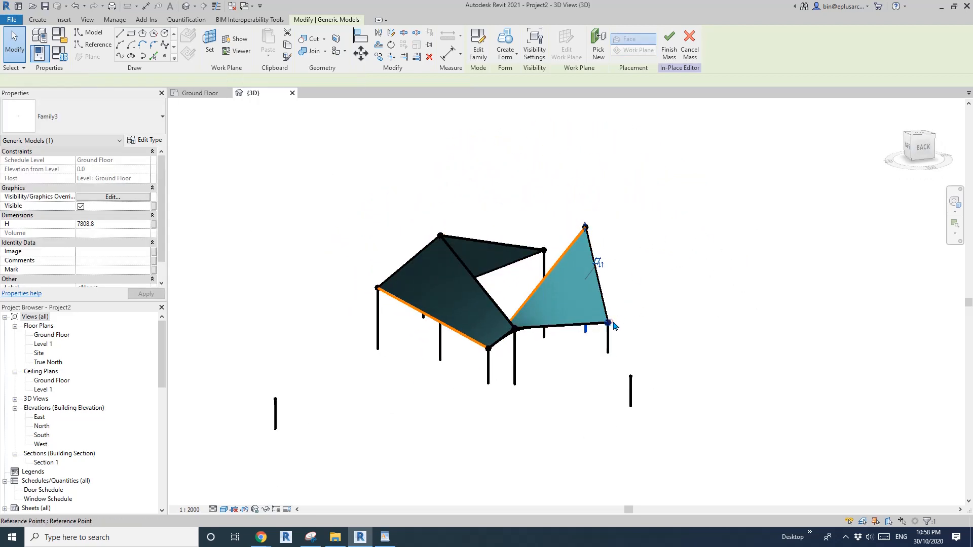
Step: Stretch the third surface's short end instance to a height H of about 10517.9
left_click(612, 323)
key("Escape")
left_click(609, 341)
left_click_drag(609, 340, 617, 337)
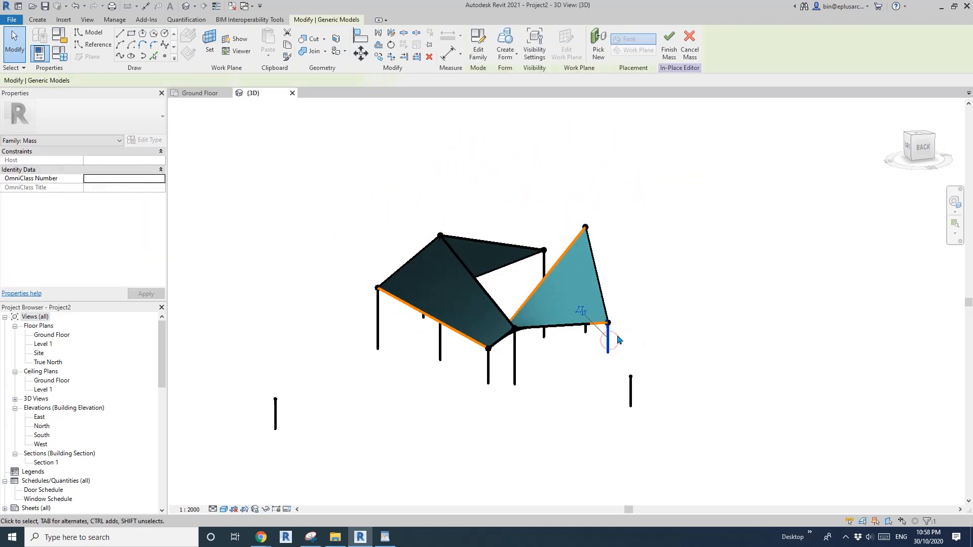
middle_click_drag(639, 327, 585, 335, "shift")
left_click(608, 331)
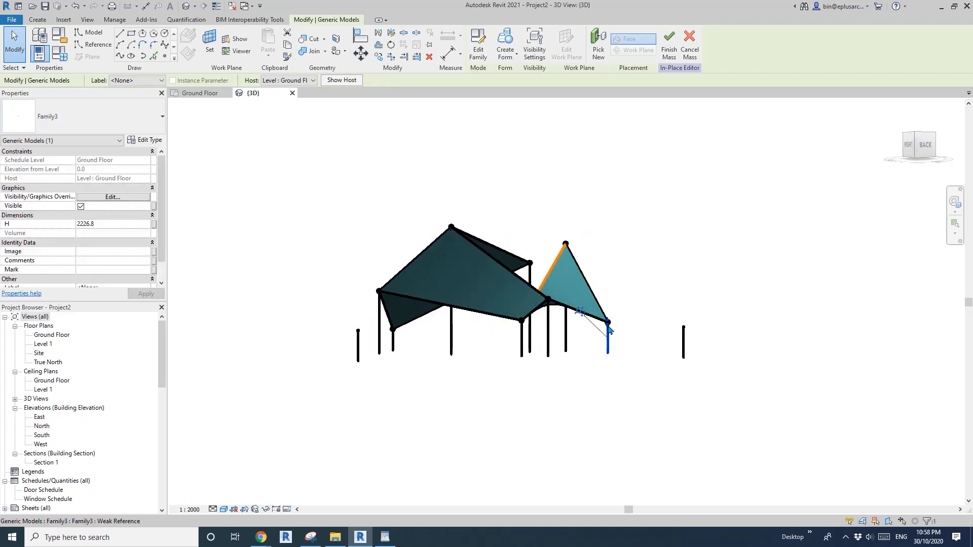
left_click_drag(621, 258, 610, 256)
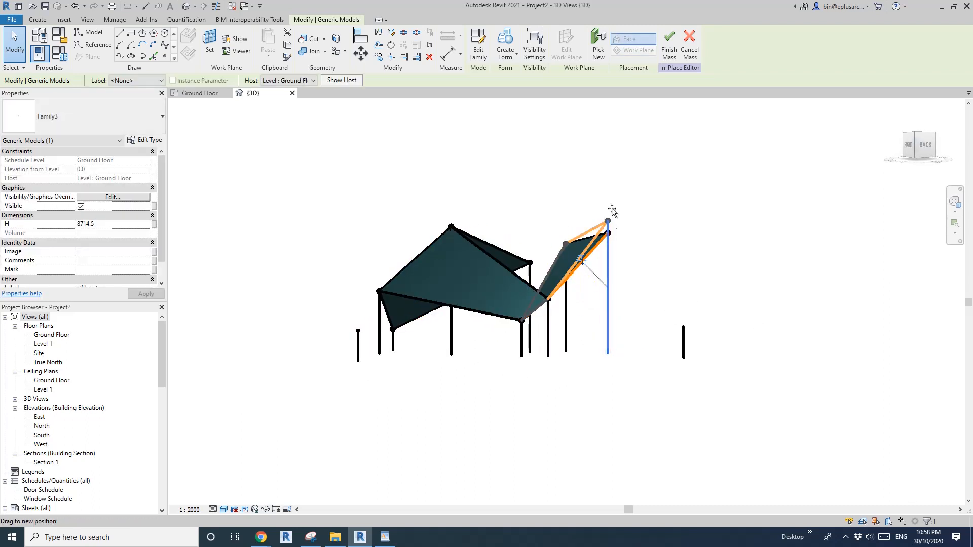
left_click_drag(612, 211, 613, 191)
middle_click_drag(610, 209, 578, 312, "shift")
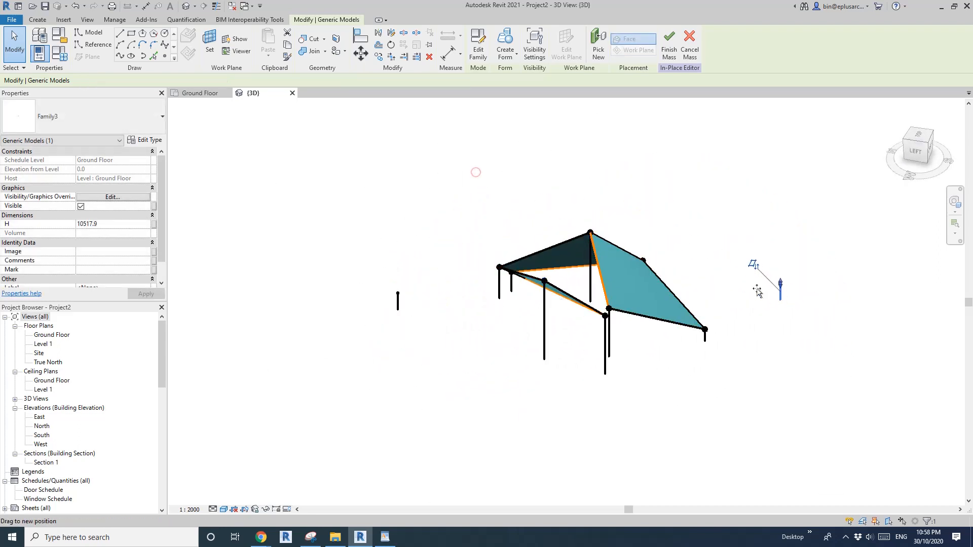
Step: Move the two unconnected family instances across to the open ground beyond the third surface
left_click_drag(757, 290, 749, 288)
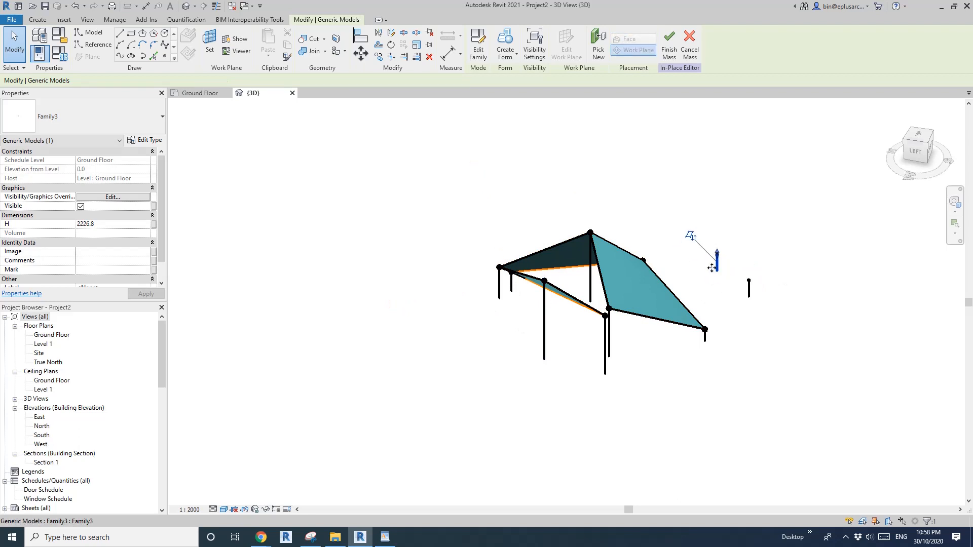
key("Escape")
scroll(607, 301, "up", 2)
middle_click_drag(598, 306, 515, 313, "shift")
left_click(509, 287)
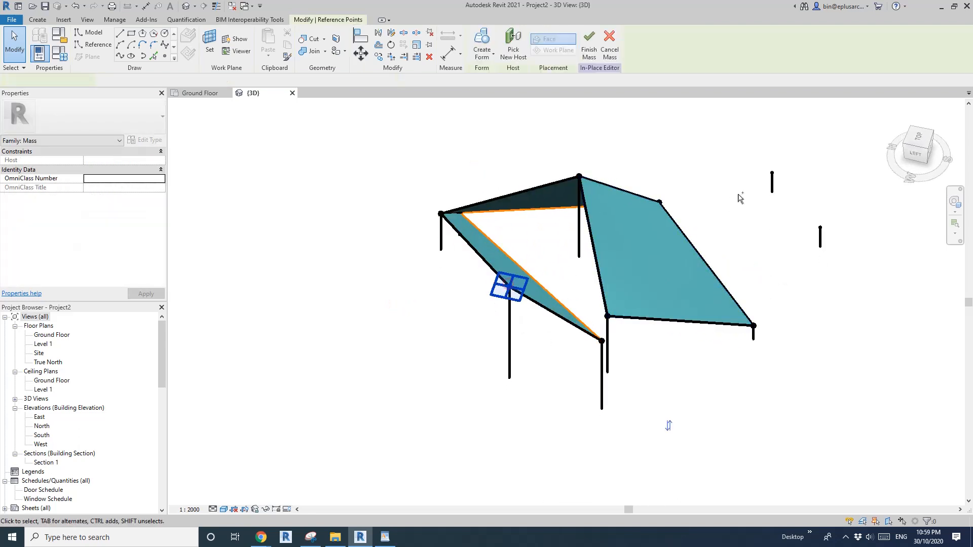
left_click(773, 183, "ctrl")
scroll(680, 173, "down", 1)
middle_click_drag(557, 171, 499, 174)
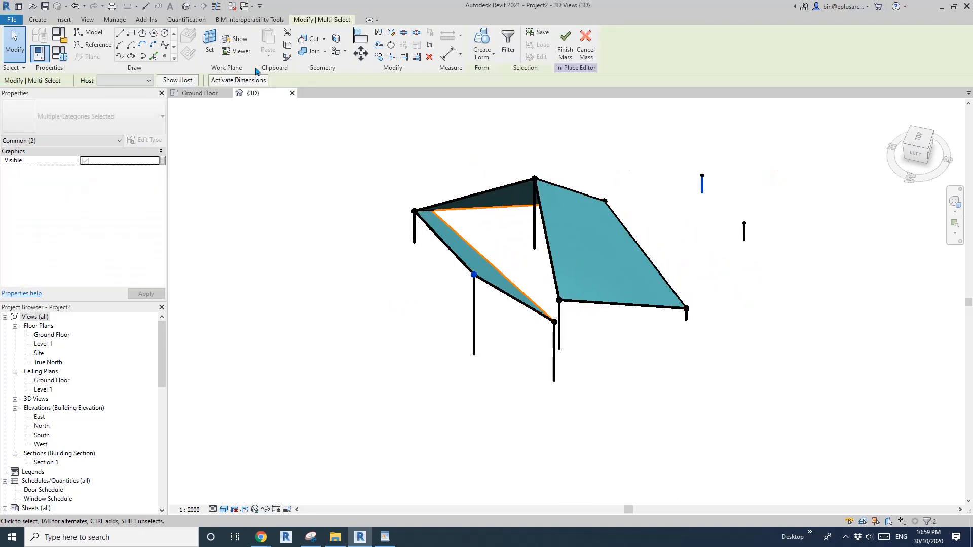
left_click(119, 57)
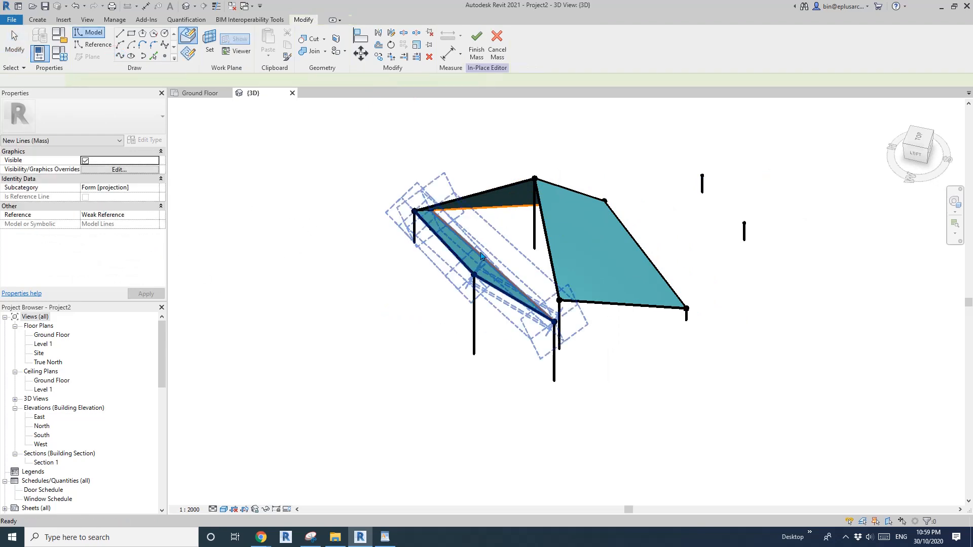
key("Escape")
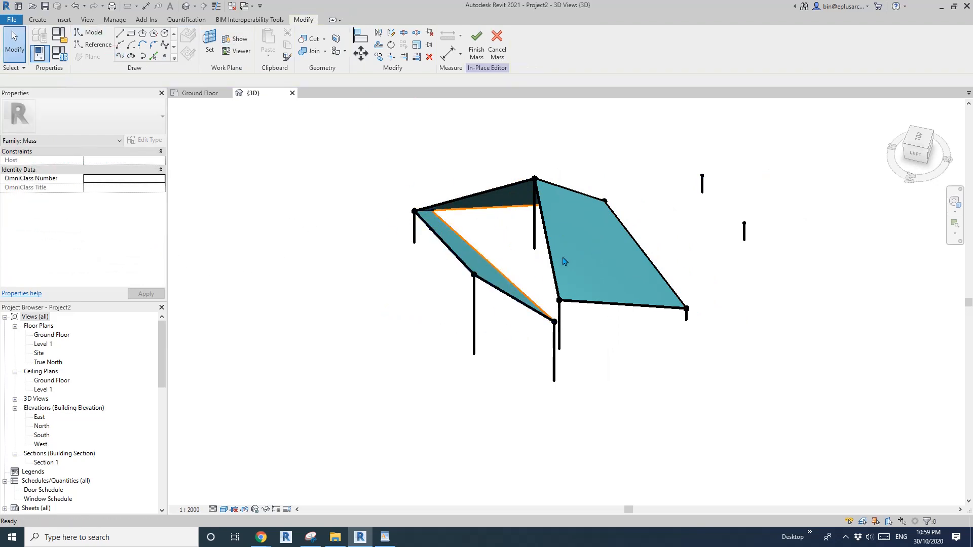
Step: Connect the third surface's corner point to the nearer unconnected instance with a spline through points and make it a reference line
middle_click_drag(591, 264, 556, 271)
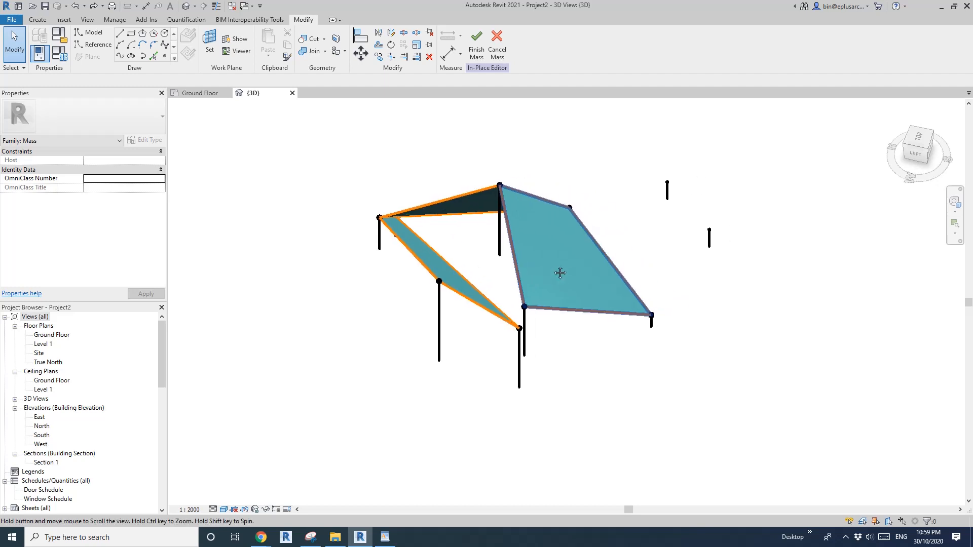
left_click(519, 330)
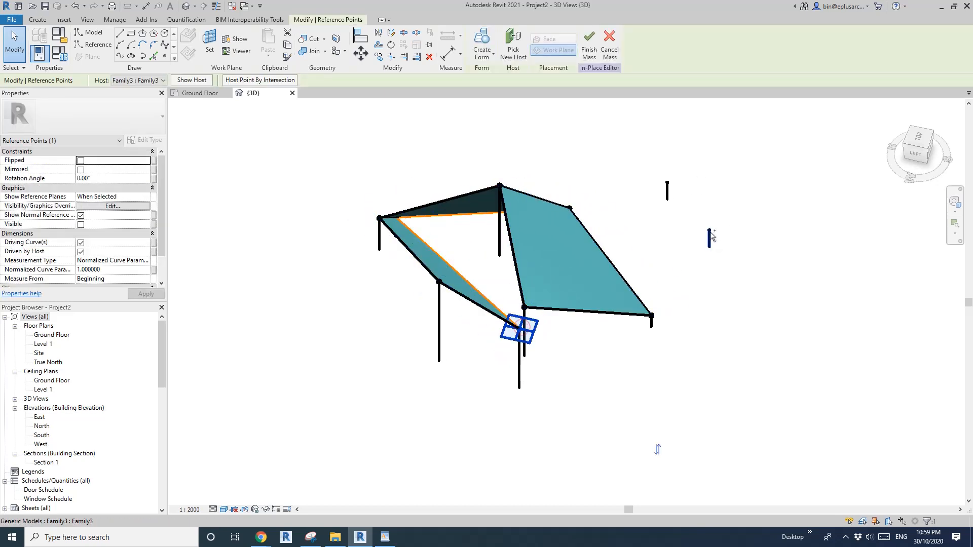
left_click(708, 231, "ctrl")
left_click(120, 55)
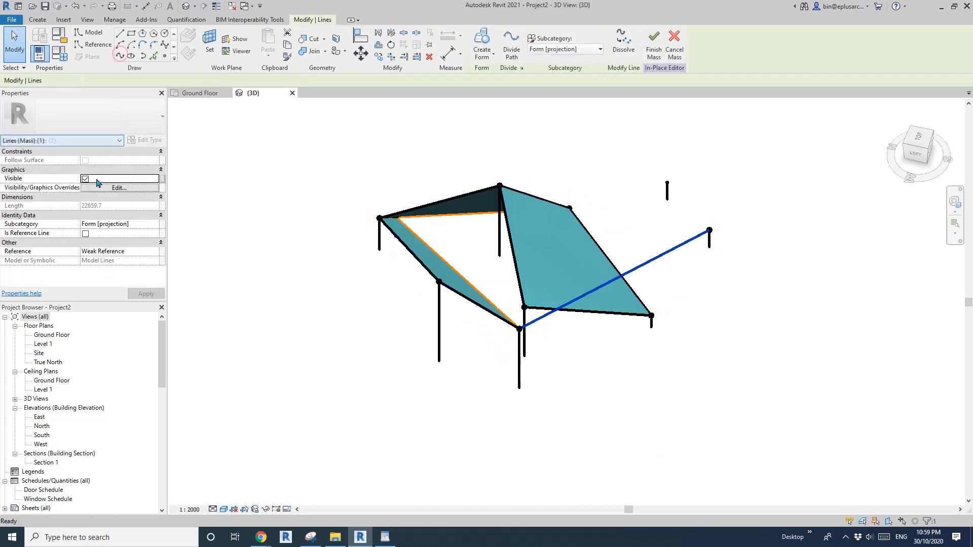
left_click(87, 235)
Step: Connect the two free instances' end points with a spline through points and make it a reference line
middle_click_drag(725, 181, 680, 217, "shift")
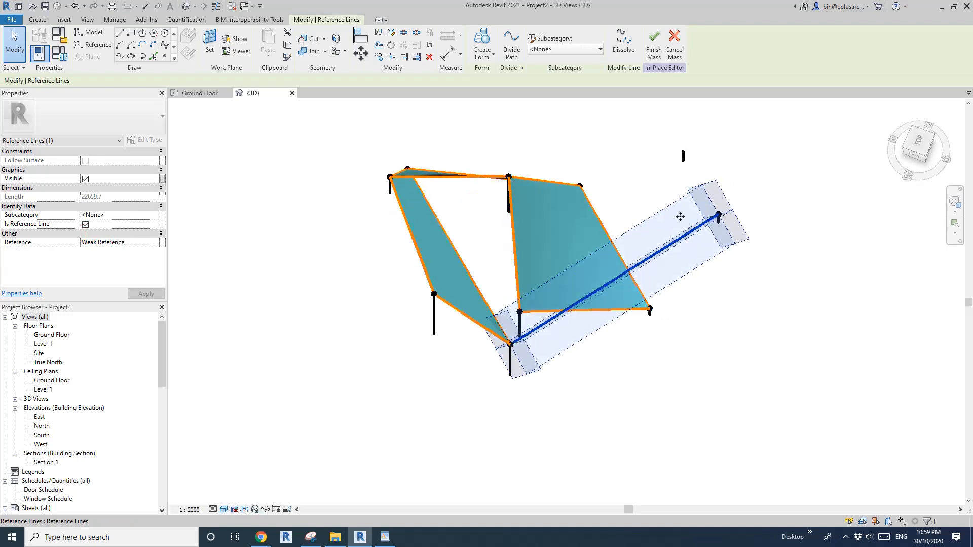
left_click_drag(671, 137, 749, 248)
left_click(121, 57)
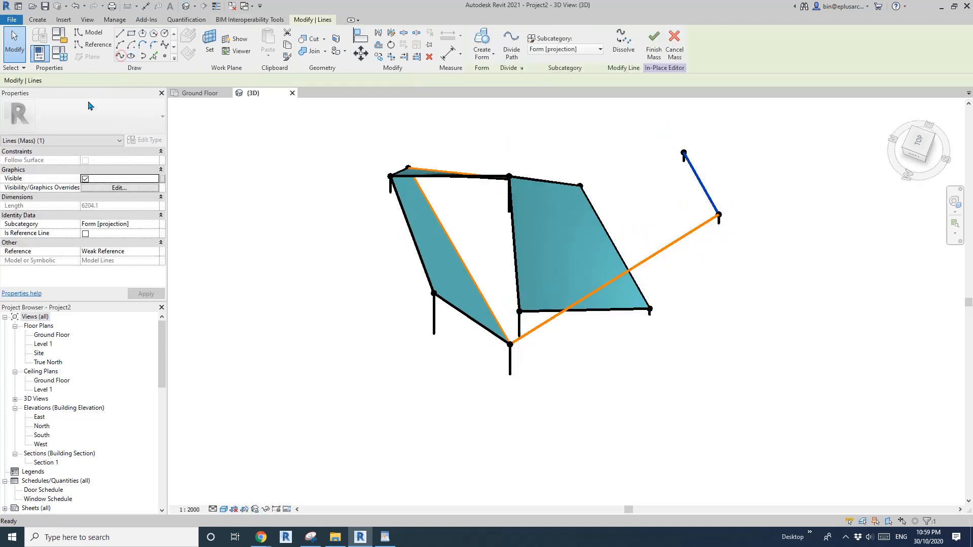
left_click(87, 234)
left_click(652, 143)
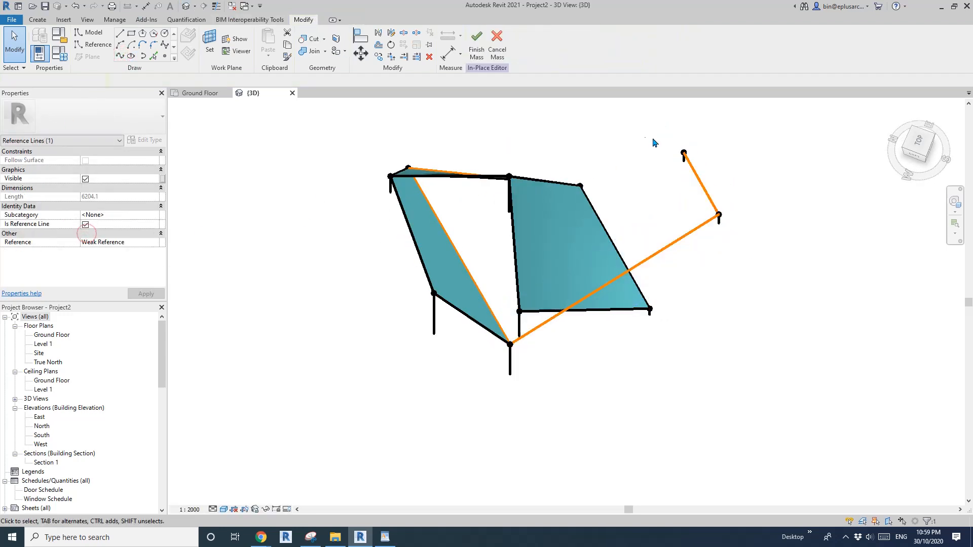
Step: Close the fourth loop with a spline through points from the far free instance to the third surface's other corner, set as reference line
left_click_drag(394, 282, 446, 309)
left_click(119, 57)
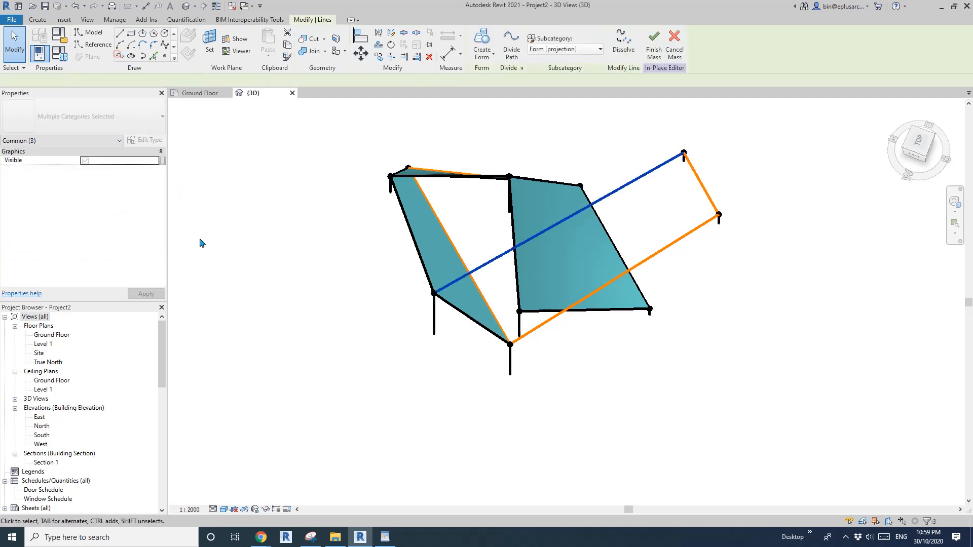
left_click(86, 234)
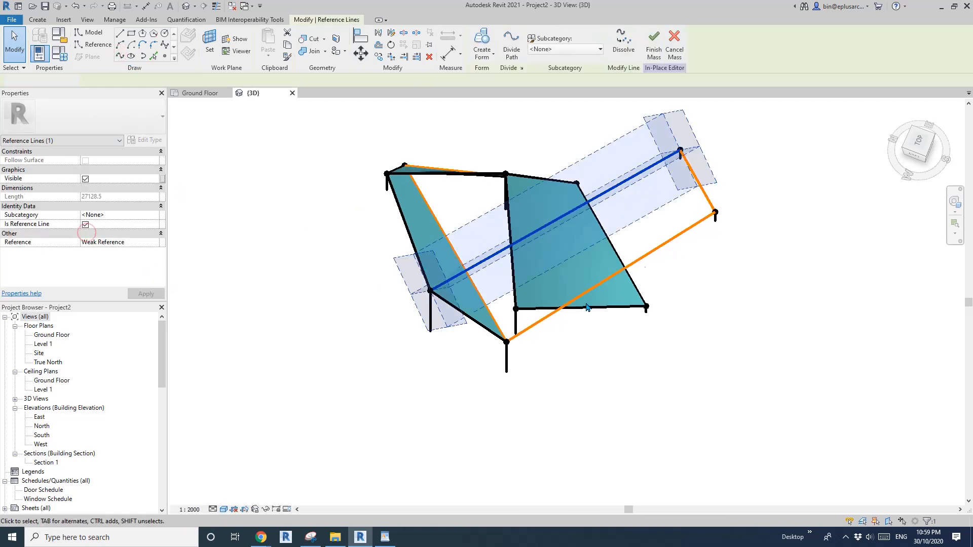
key("Escape")
Step: Create a planar surface form from the fourth reference-line loop and assign it Default New Material
left_click(656, 167)
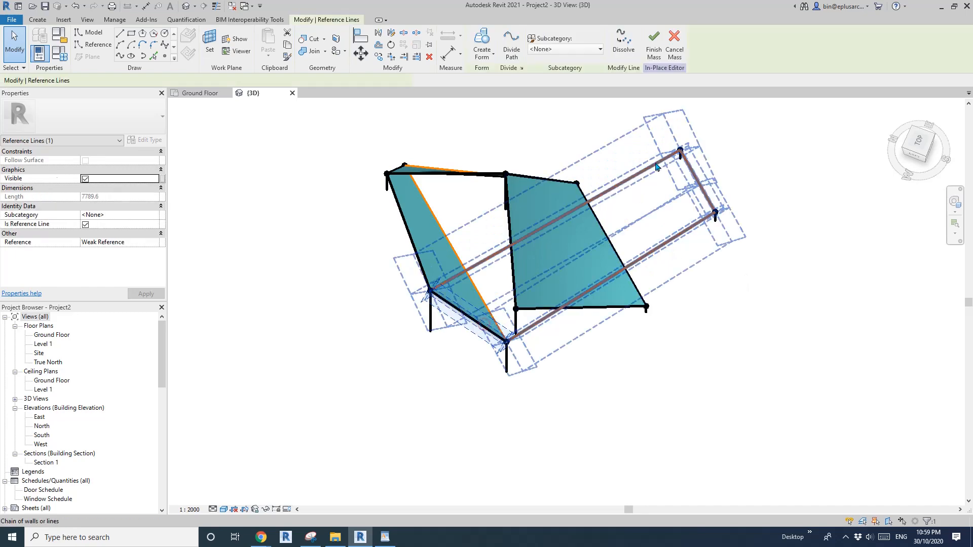
key("Tab")
left_click(653, 166)
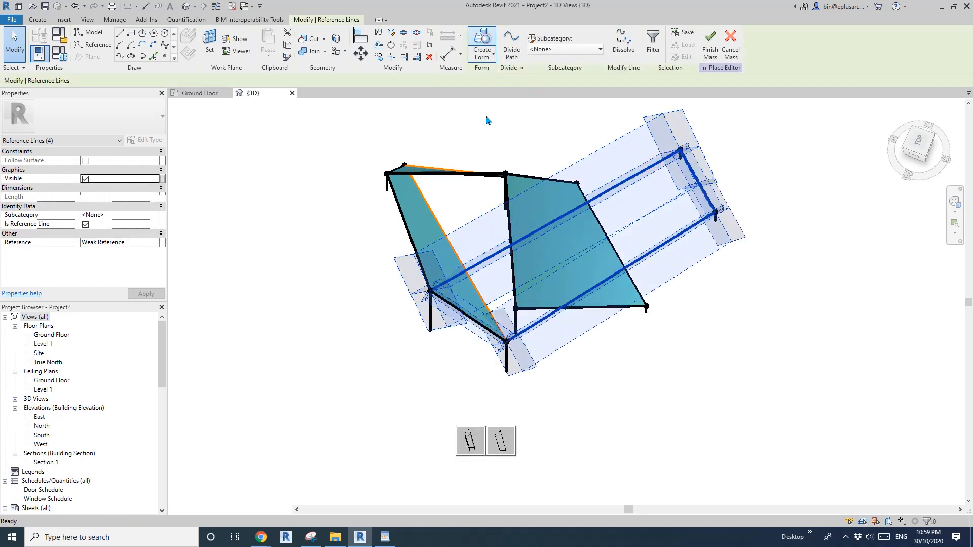
left_click(481, 43)
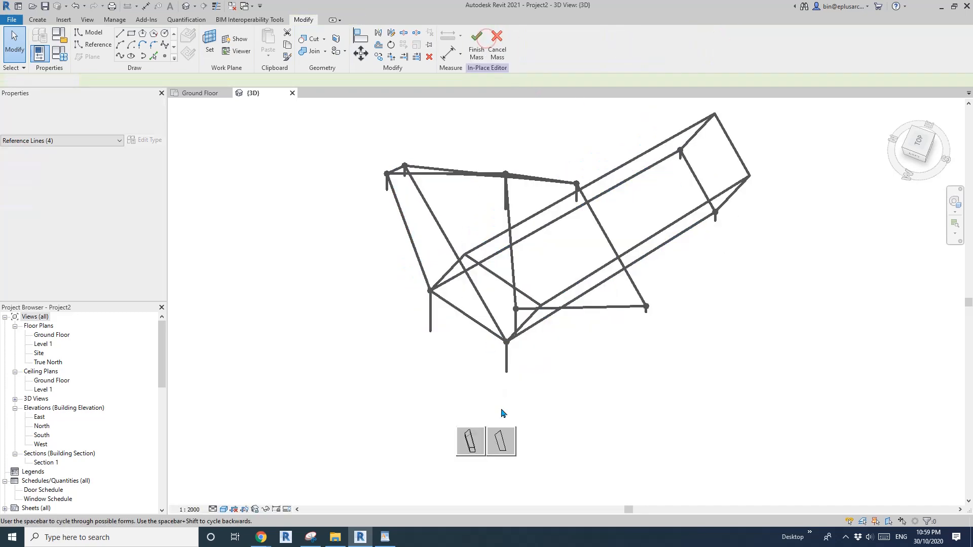
left_click(643, 218)
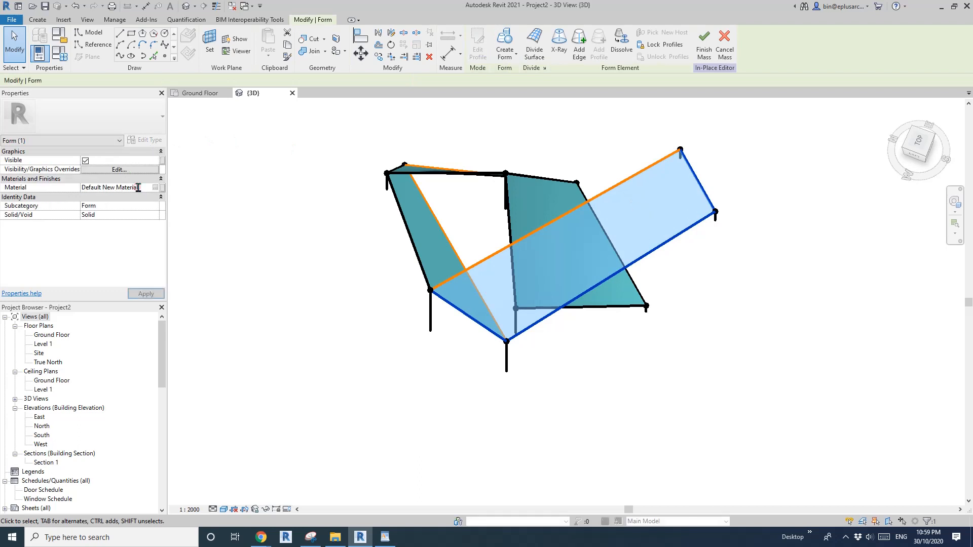
left_click(138, 187)
left_click(505, 136)
Step: Stretch one of the fourth surface's free end instances upward and reposition its short end instance on the ground
middle_click_drag(595, 304, 791, 234, "shift")
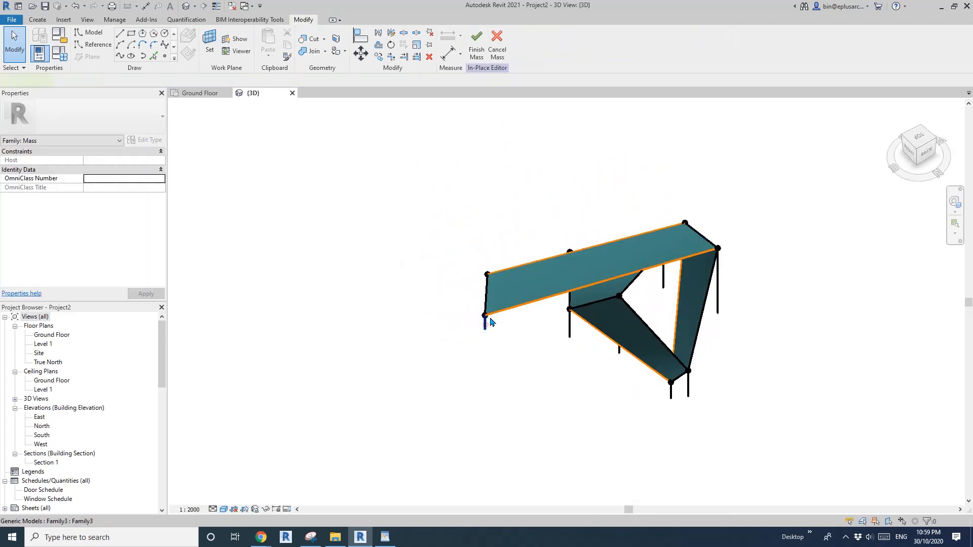
left_click(490, 321)
middle_click_drag(456, 293, 444, 310, "shift")
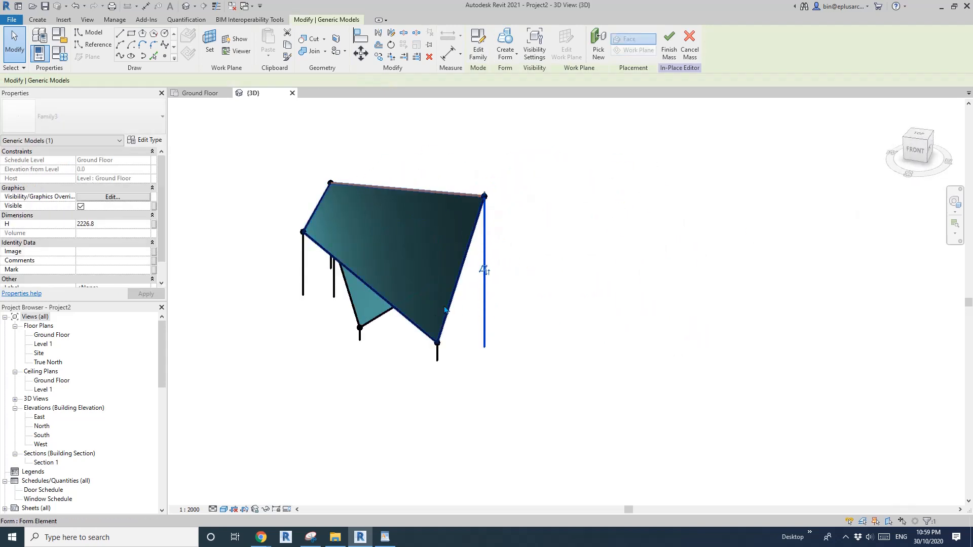
left_click_drag(438, 354, 482, 299)
middle_click_drag(495, 323, 352, 280, "shift")
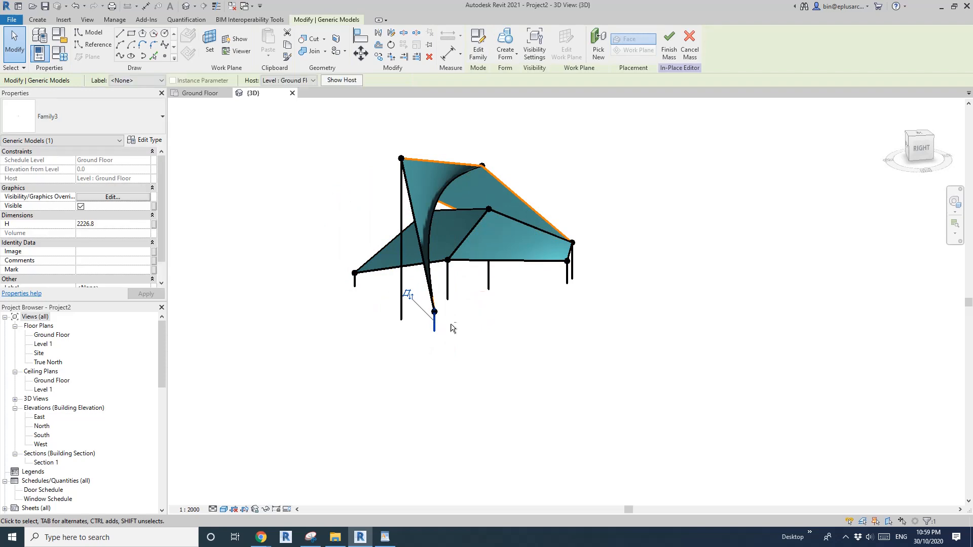
middle_click_drag(434, 325, 399, 294, "shift")
Step: Reposition the fourth surface's tall instance and stretch it to a height H of about 14641.9
left_click_drag(468, 295, 575, 198)
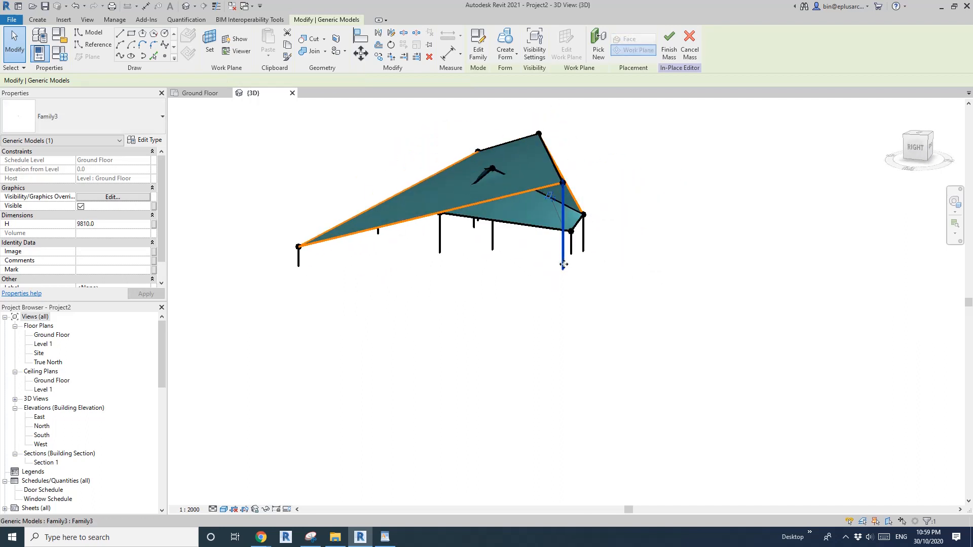
left_click_drag(563, 264, 494, 223)
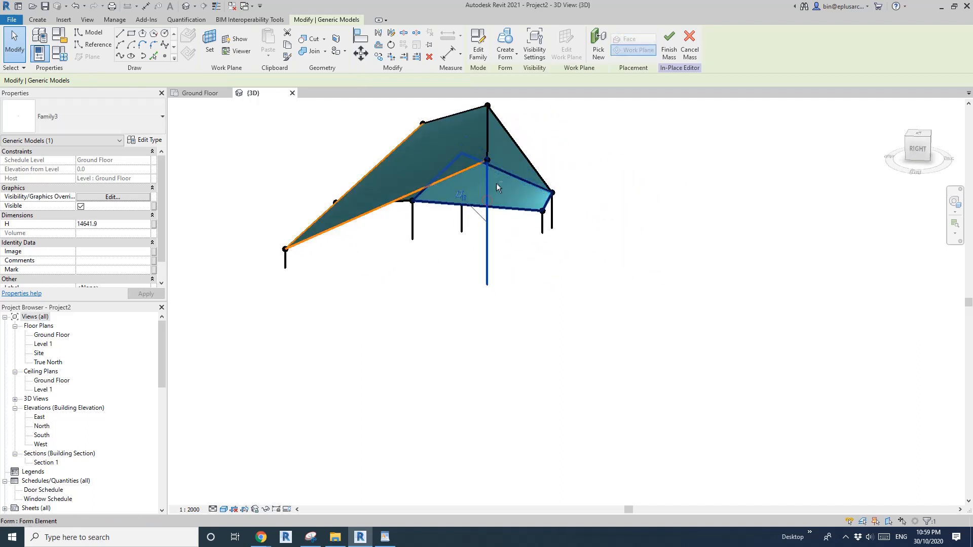
middle_click_drag(496, 183, 539, 248, "shift")
key("Escape")
Step: Adjust the height of an instance shared by the third and fourth surfaces to reshape their common edge
left_click_drag(598, 286, 591, 217)
middle_click_drag(590, 217, 458, 324, "shift")
middle_click_drag(379, 326, 394, 288, "shift")
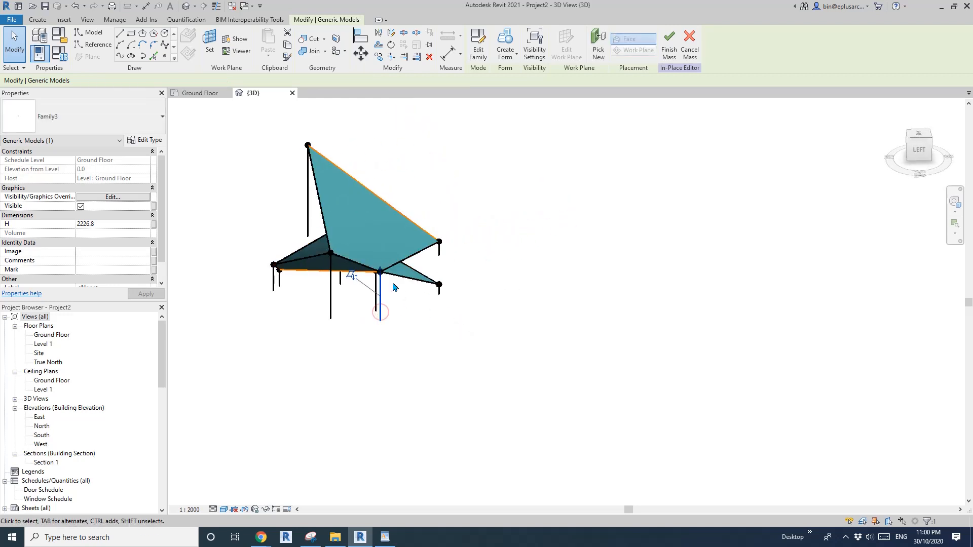
left_click_drag(382, 257, 380, 246)
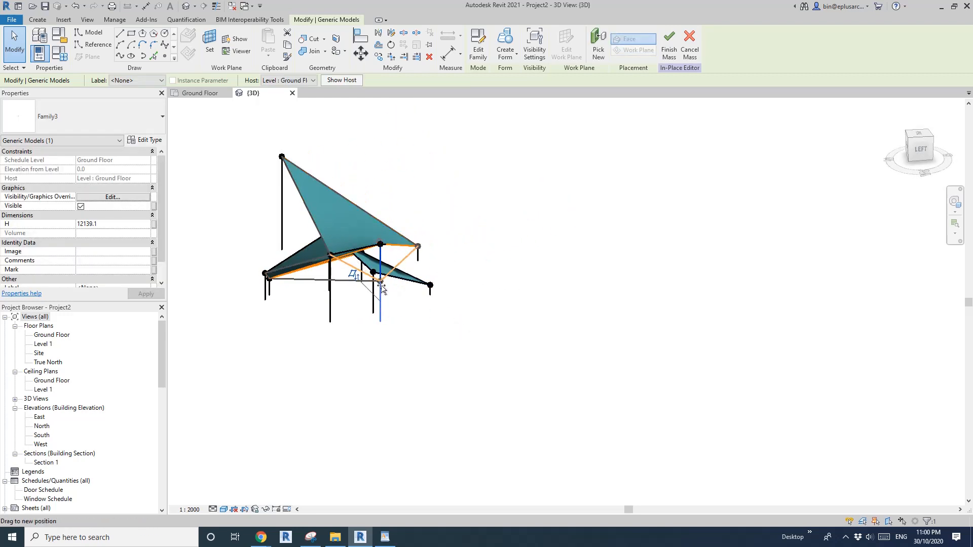
left_click_drag(382, 288, 381, 291)
key("Escape")
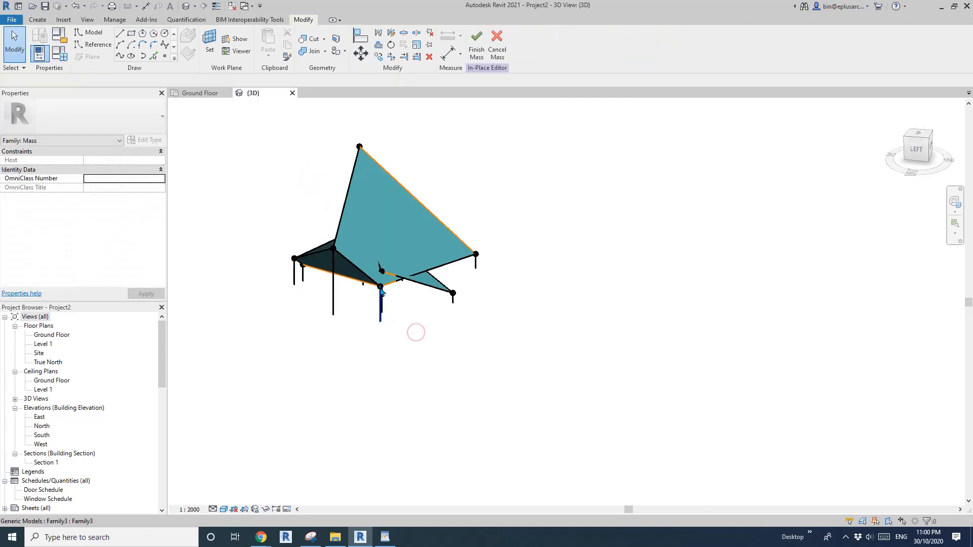
Step: Examine the reshaped fourth surface and its supporting instances from several sides
left_click(381, 291)
key("Escape")
middle_click_drag(381, 293, 548, 340, "shift")
left_click(383, 303)
left_click(548, 340)
scroll(506, 336, "up", 1)
middle_click_drag(446, 311, 446, 335, "shift")
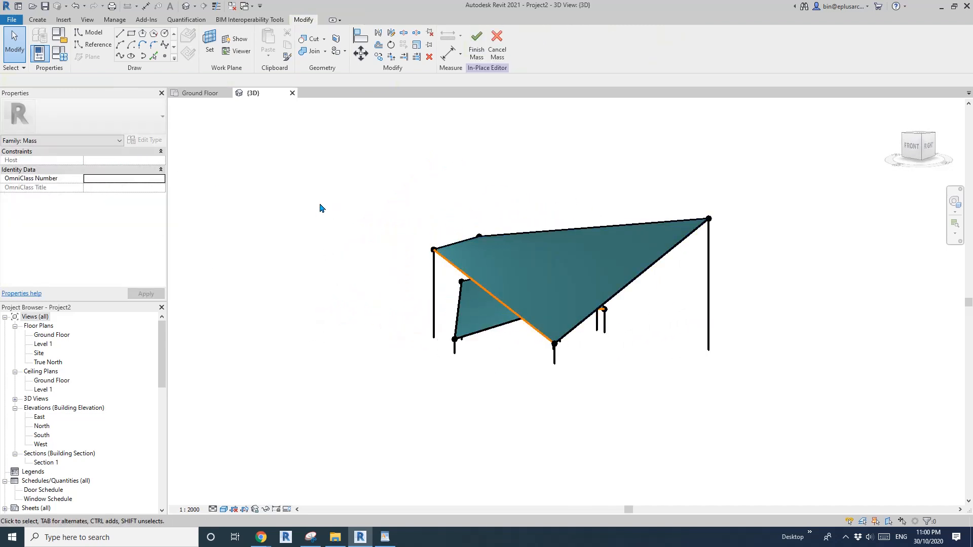
middle_click_drag(333, 208, 472, 223)
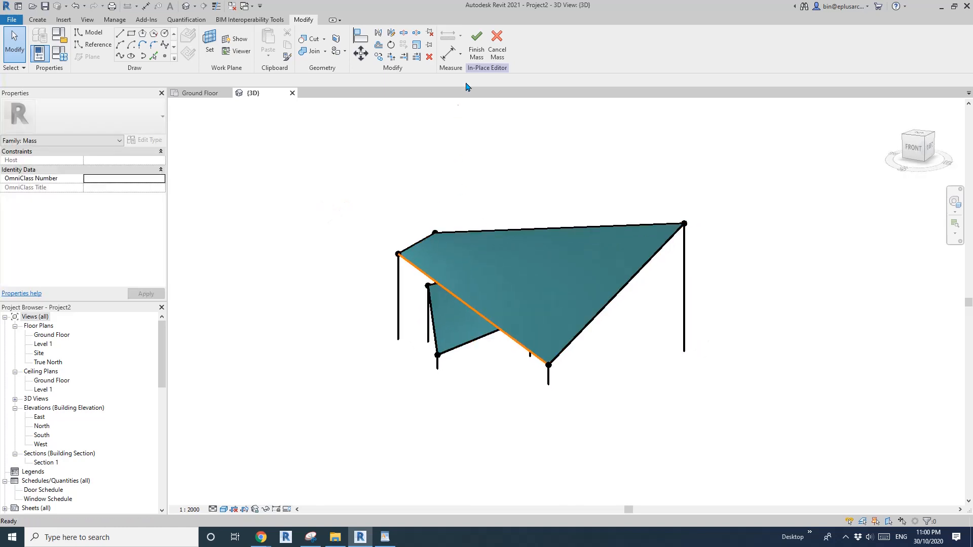
Step: Finish the in-place mass and return to the project
left_click(478, 44)
scroll(541, 252, "down", 1)
mouse_move(541, 252)
middle_mouse_down()
mouse_move(495, 248)
mouse_move(664, 165)
mouse_move(425, 260)
mouse_move(462, 293)
mouse_move(456, 283)
middle_mouse_up()
left_click(11, 19)
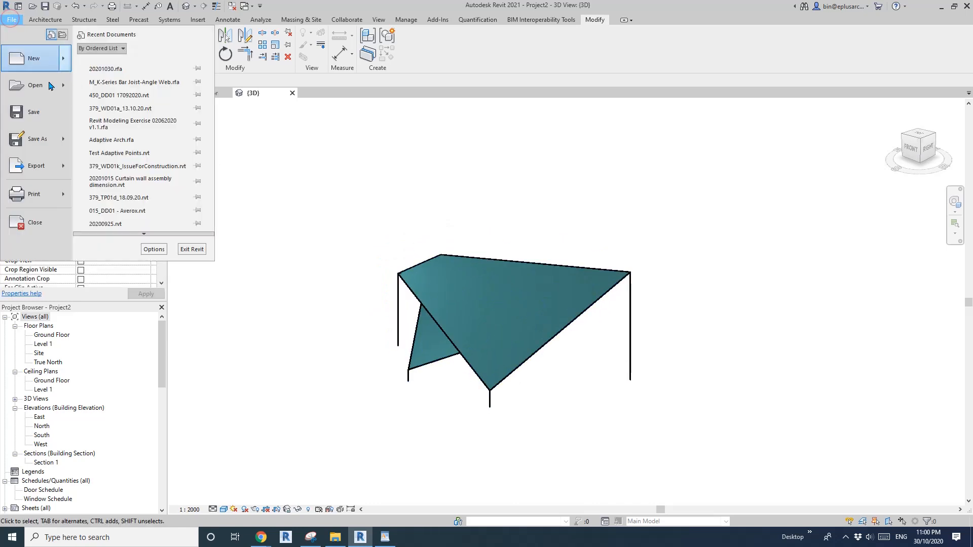
left_click(389, 165)
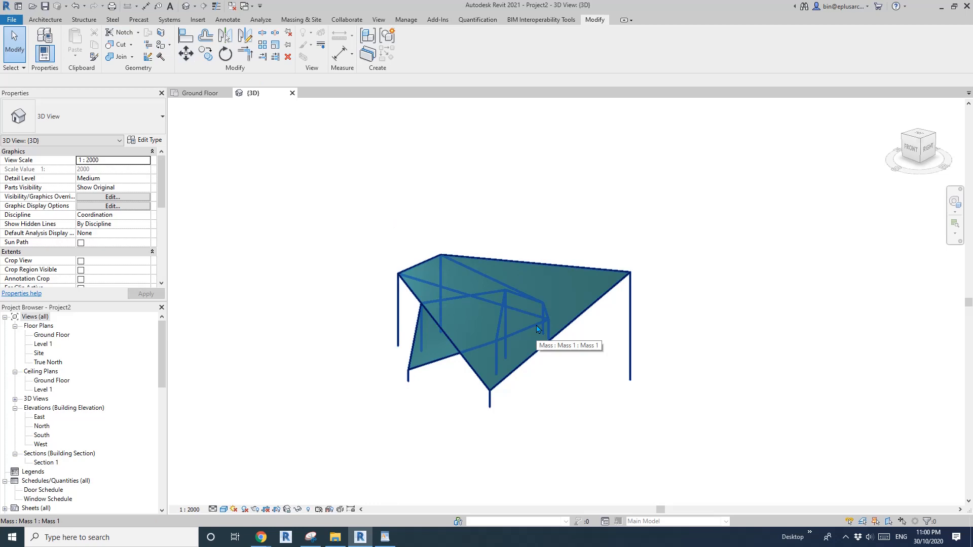
Step: Create a roof by face on the selected mass surfaces using Basic Roof Generic - 400mm
left_click(63, 21)
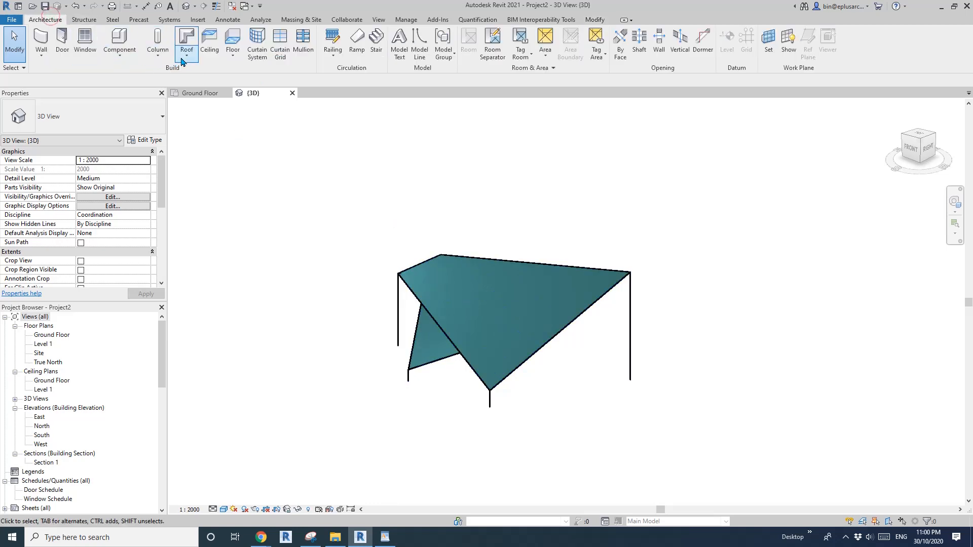
left_click(183, 59)
left_click(218, 111)
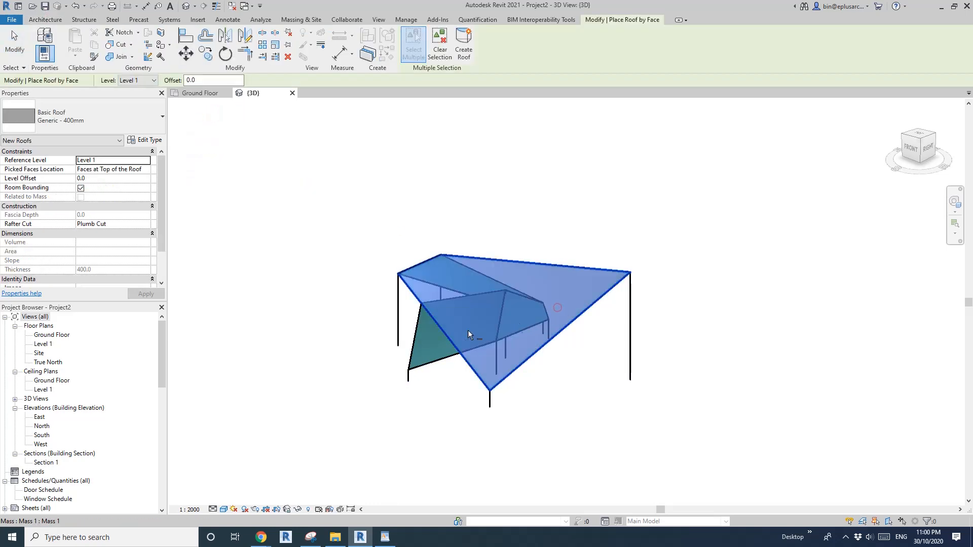
middle_click_drag(468, 335, 436, 360, "shift")
middle_click_drag(336, 372, 325, 335, "shift")
middle_click_drag(399, 254, 479, 70, "shift")
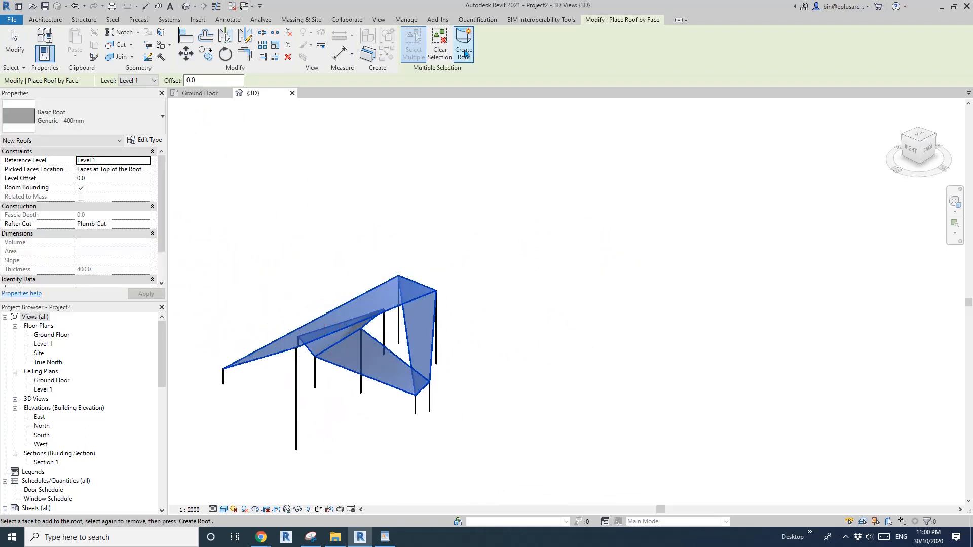
left_click(465, 54)
Step: Examine the face-based roof and its joints along the mass surfaces from several sides
scroll(549, 261, "down", 2)
middle_click_drag(497, 330, 387, 331, "shift")
scroll(386, 330, "up", 5)
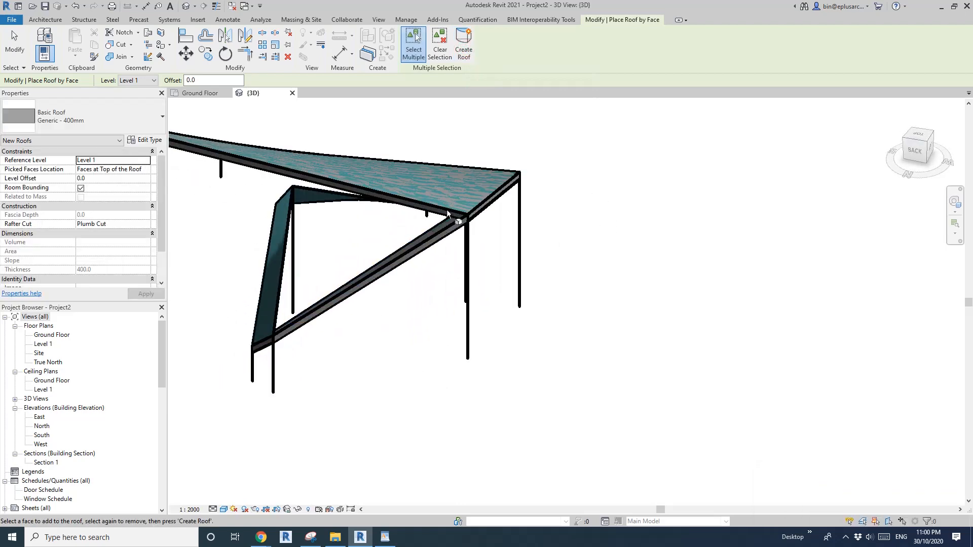
middle_click_drag(447, 213, 370, 306, "shift")
key("Escape")
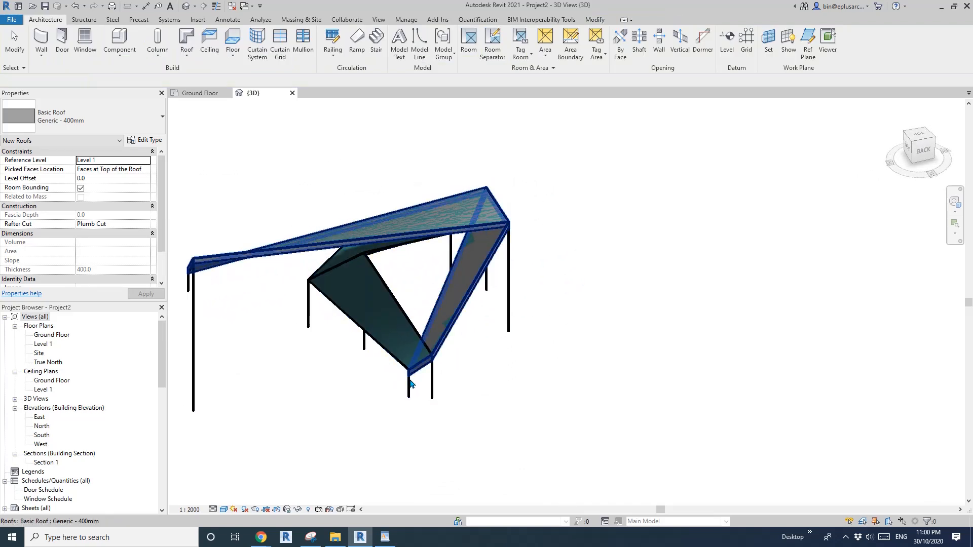
left_click_drag(408, 391, 371, 412)
key("Escape")
left_click(384, 331)
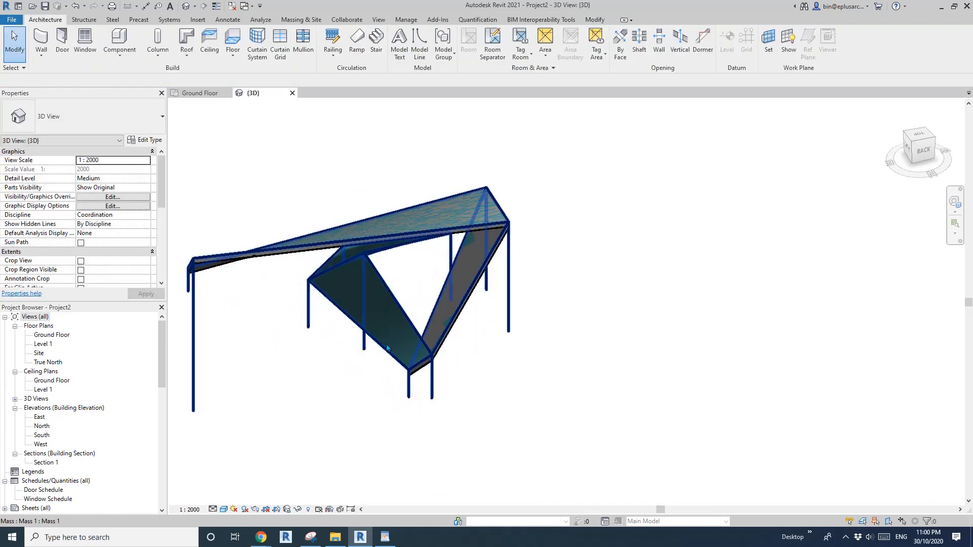
Step: Edit the in-place mass and reposition the Family3 supports at the low shared corner of the lower surfaces
double_click(421, 380)
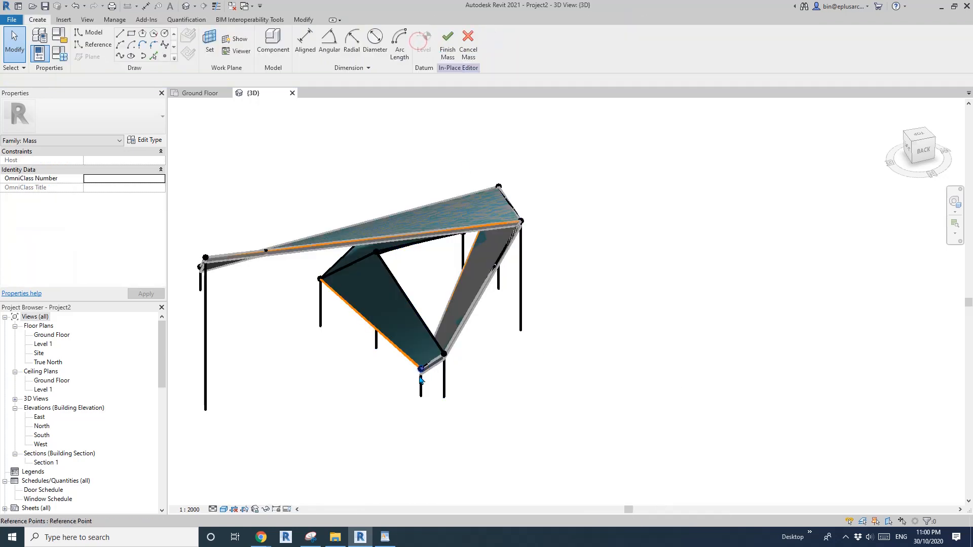
left_click_drag(420, 392, 389, 411)
middle_click_drag(412, 400, 455, 412, "shift")
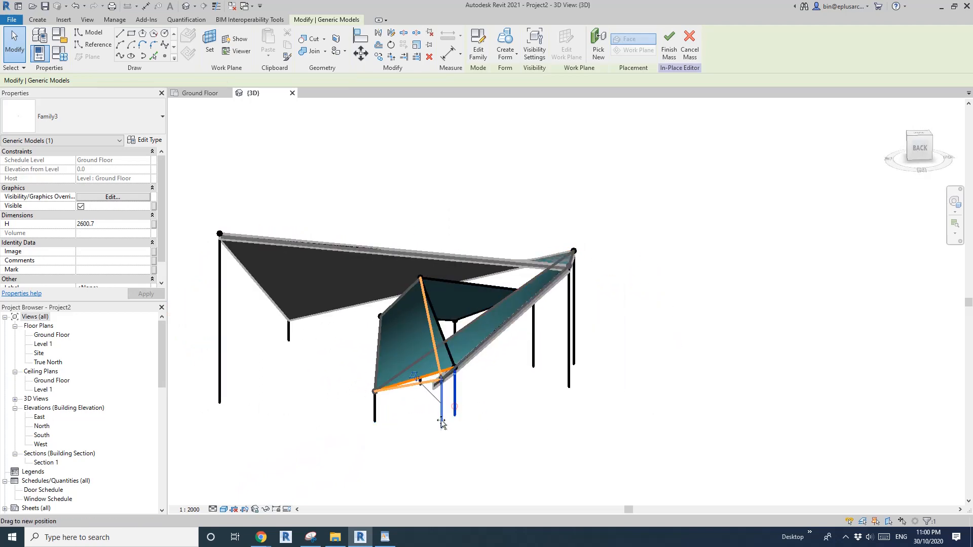
left_click_drag(442, 423, 442, 406)
middle_click_drag(443, 402, 439, 383, "shift")
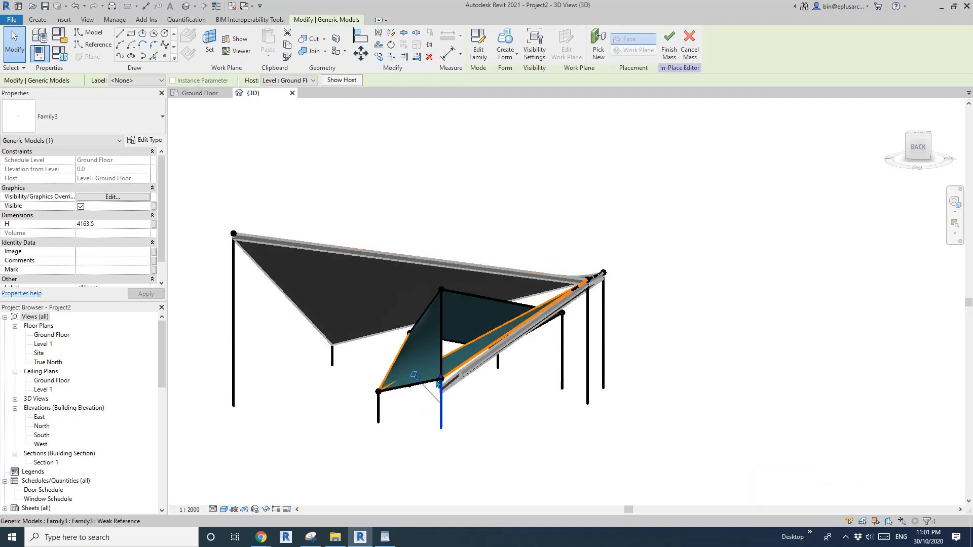
left_click_drag(438, 351, 444, 358)
middle_click_drag(444, 390, 437, 390, "shift")
middle_click_drag(454, 353, 380, 412, "shift")
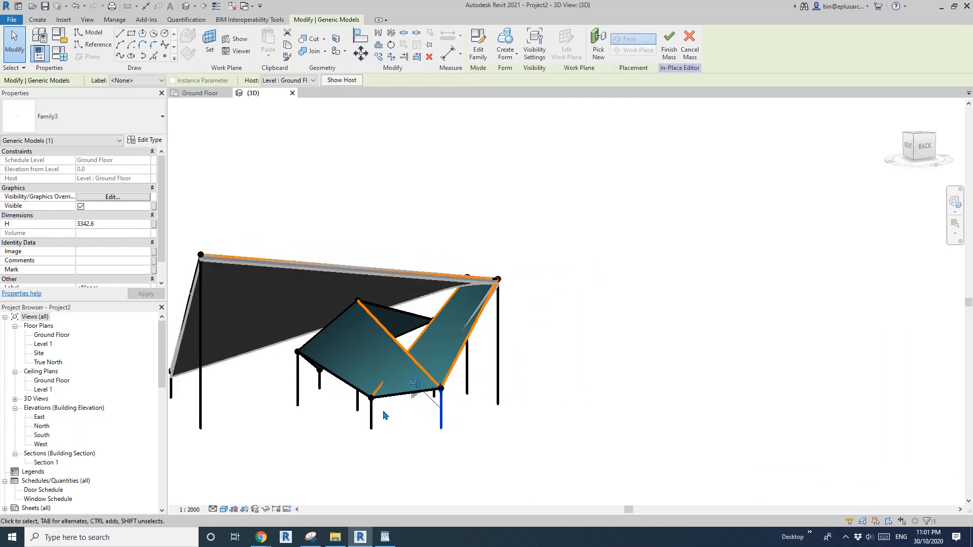
left_click_drag(428, 385, 430, 385)
middle_click_drag(486, 391, 389, 461, "shift")
middle_click_drag(311, 347, 408, 312, "shift")
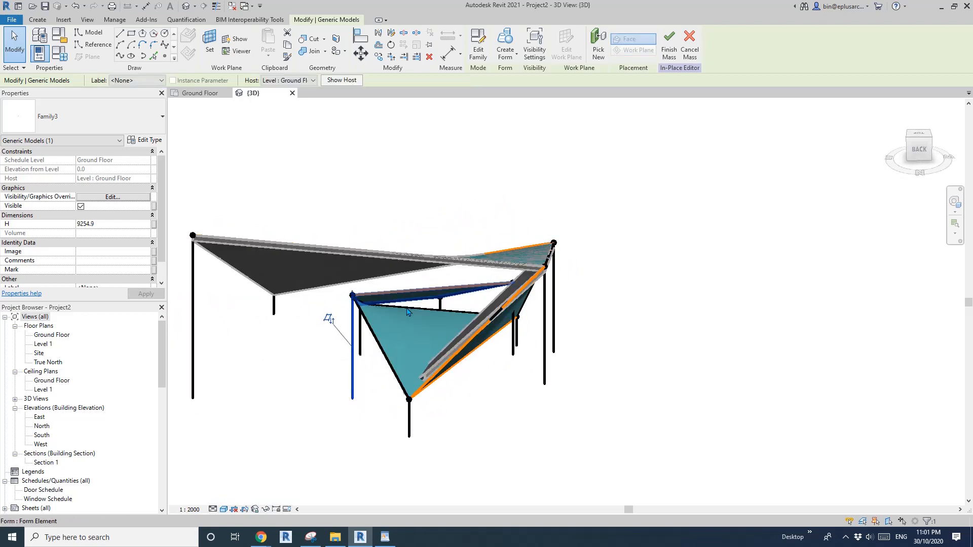
Step: Delete the redundant Family3 support instances beneath the lower surface
middle_click_drag(297, 340, 380, 386, "shift")
key("d")
key("e")
middle_click_drag(309, 362, 310, 367)
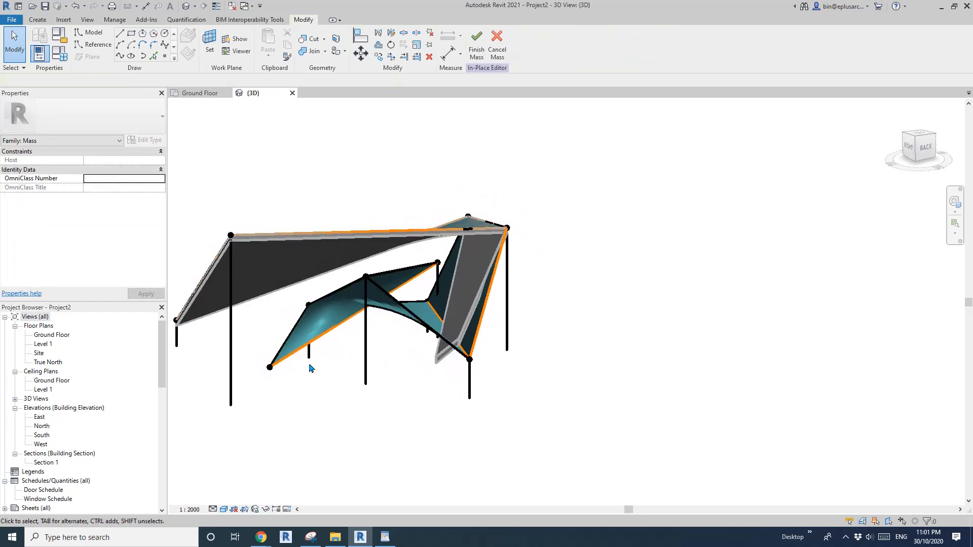
left_click(309, 358)
key("d")
key("e")
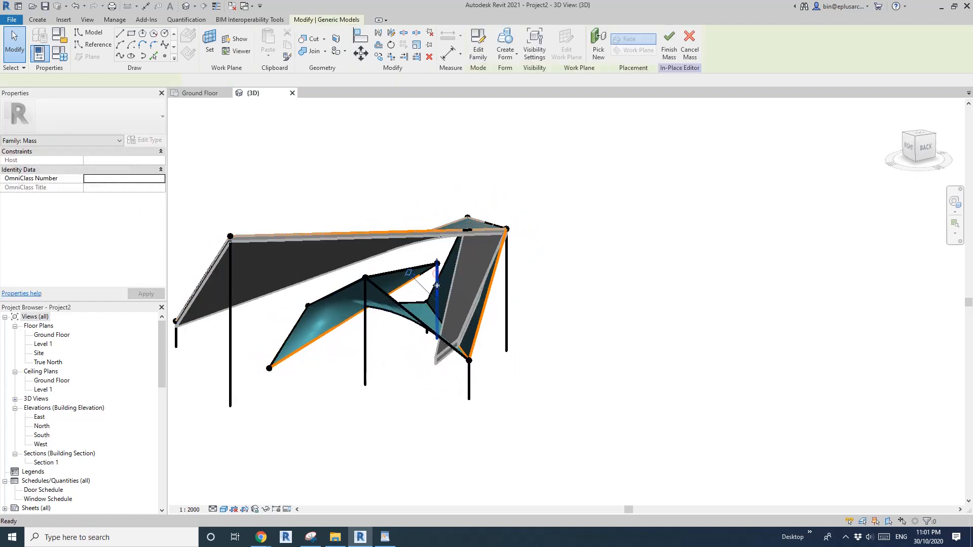
left_click(312, 321)
middle_click_drag(330, 325, 382, 397, "shift")
key("d")
key("e")
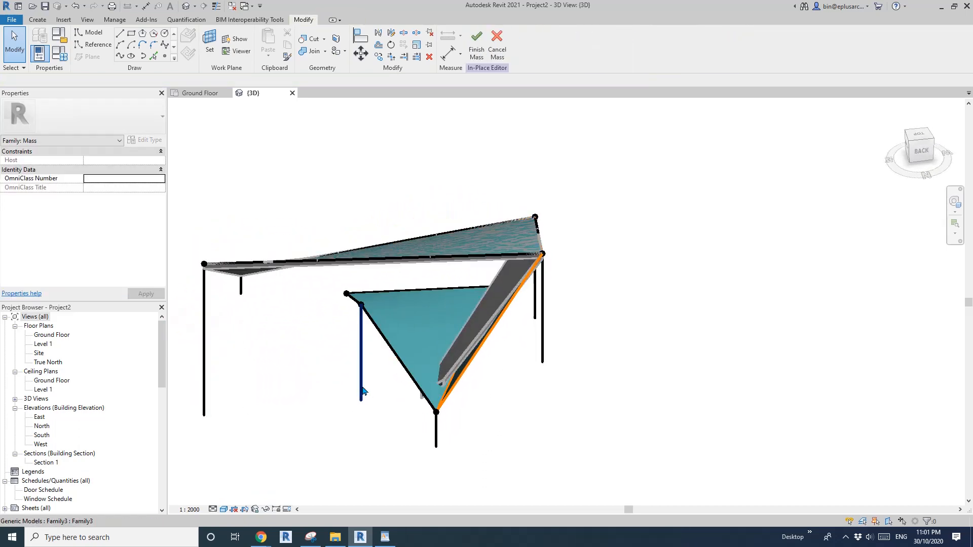
Step: Move the remaining tall support under the lower surface outward and finish the in-place mass
left_click_drag(362, 387, 316, 419)
mouse_move(358, 408)
middle_mouse_down("shift")
mouse_move(484, 331)
mouse_move(350, 410)
middle_mouse_up("shift")
scroll(357, 393, "down", 1)
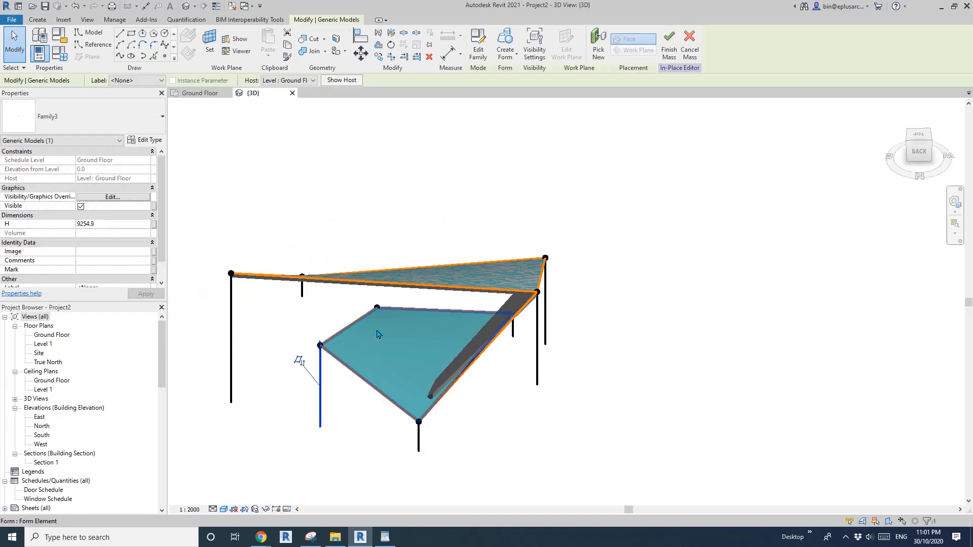
scroll(376, 331, "down", 1)
middle_click_drag(376, 331, 432, 327, "shift")
left_click(578, 179)
left_click(663, 48)
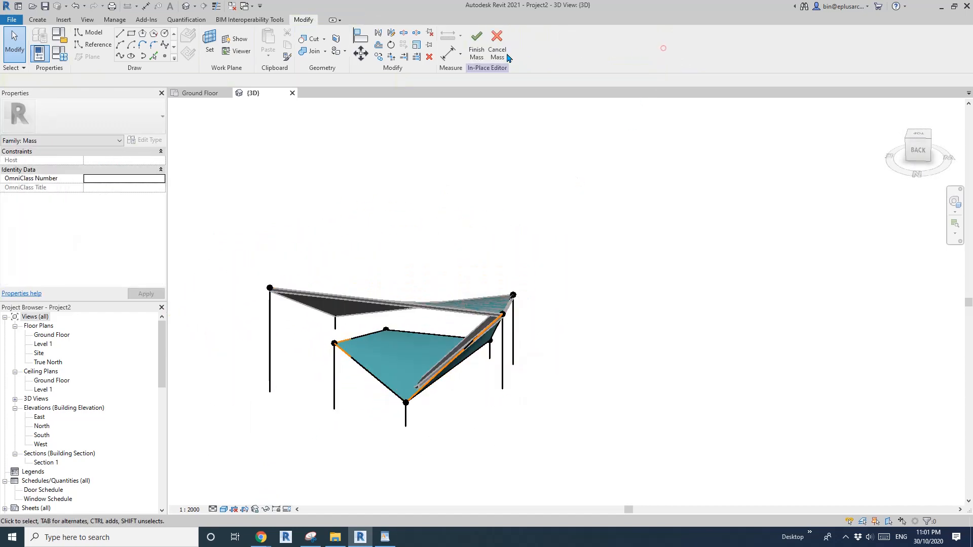
left_click(476, 46)
Step: Update the Generic - 400mm roof to the reshaped mass faces, accepting the loss of one face
left_click(555, 338)
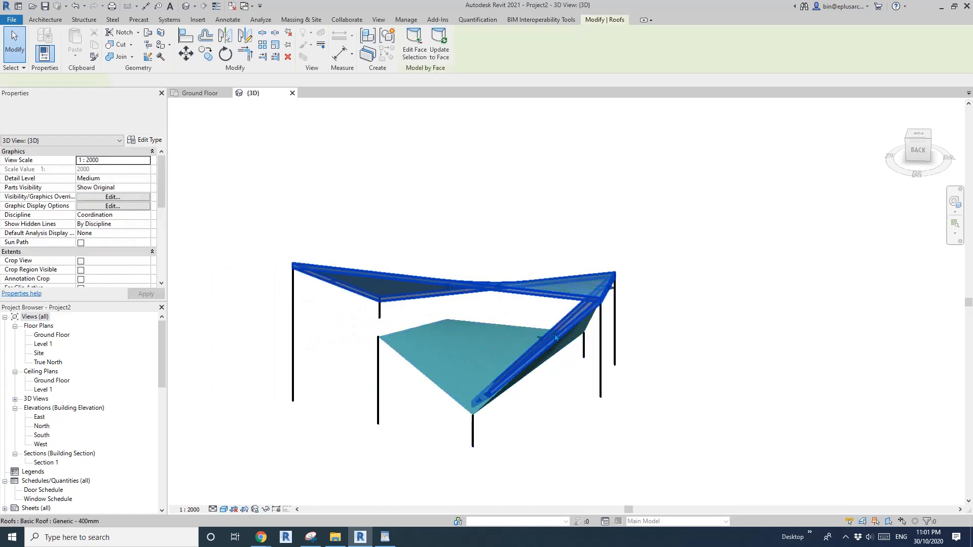
middle_click_drag(556, 338, 601, 340, "shift")
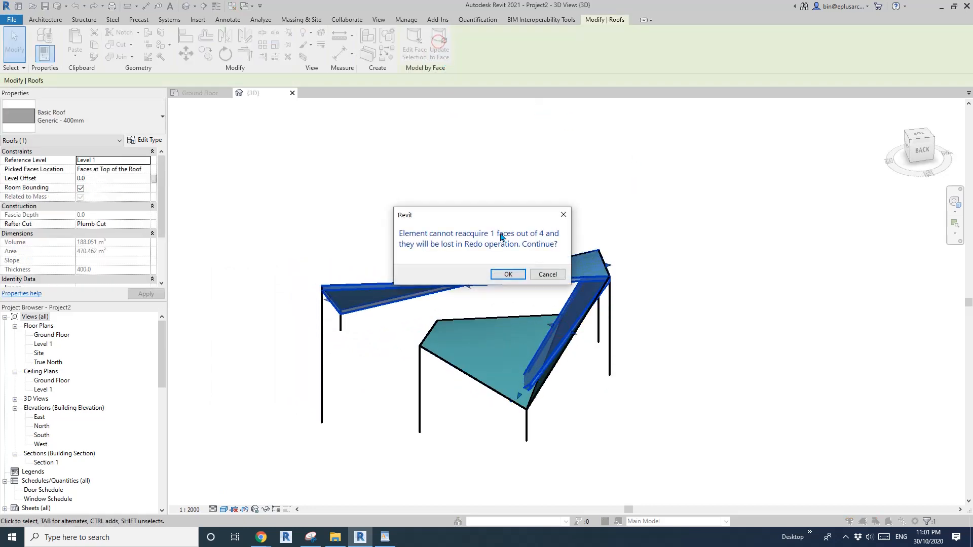
left_click(513, 279)
middle_click_drag(621, 246, 690, 193, "shift")
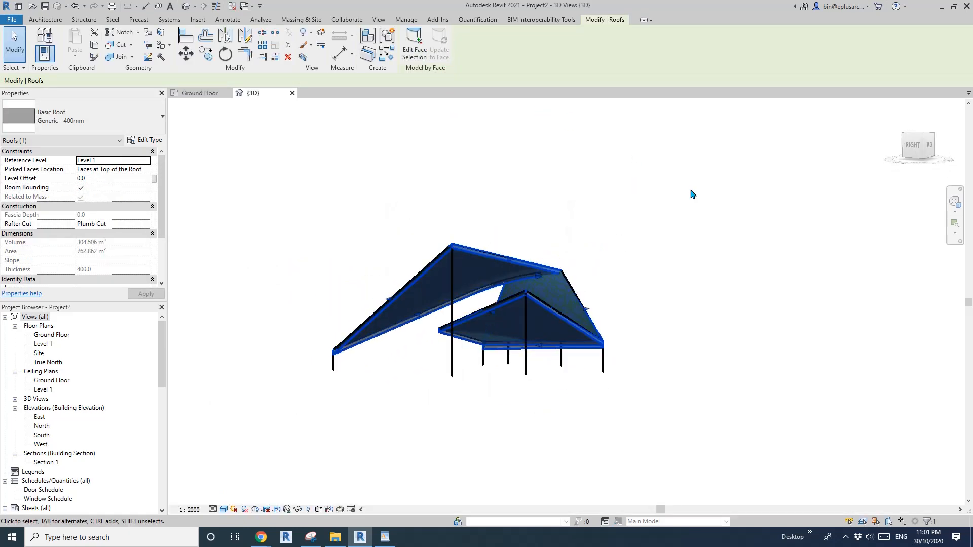
left_click(690, 195)
middle_click_drag(638, 320, 492, 317, "shift")
Step: Isolate the face-based roof temporarily, examine it from several sides, and restore the hidden elements
left_click(583, 315)
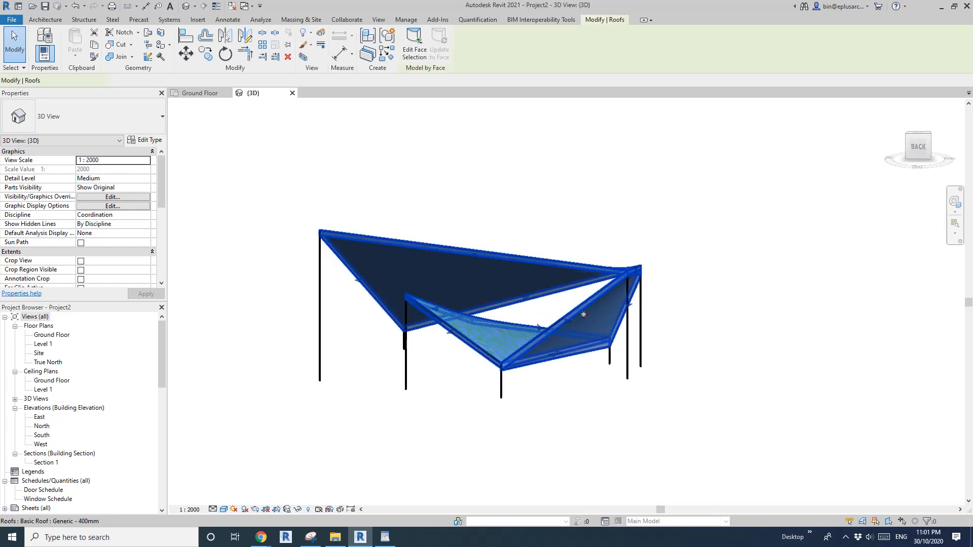
middle_click_drag(587, 315, 461, 330, "shift")
scroll(532, 327, "down", 2)
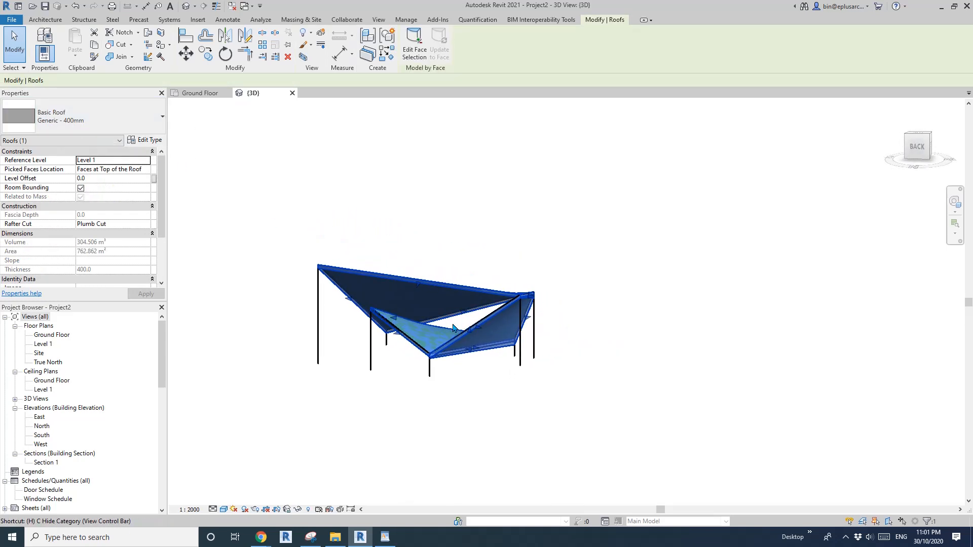
key("i")
left_click(519, 332)
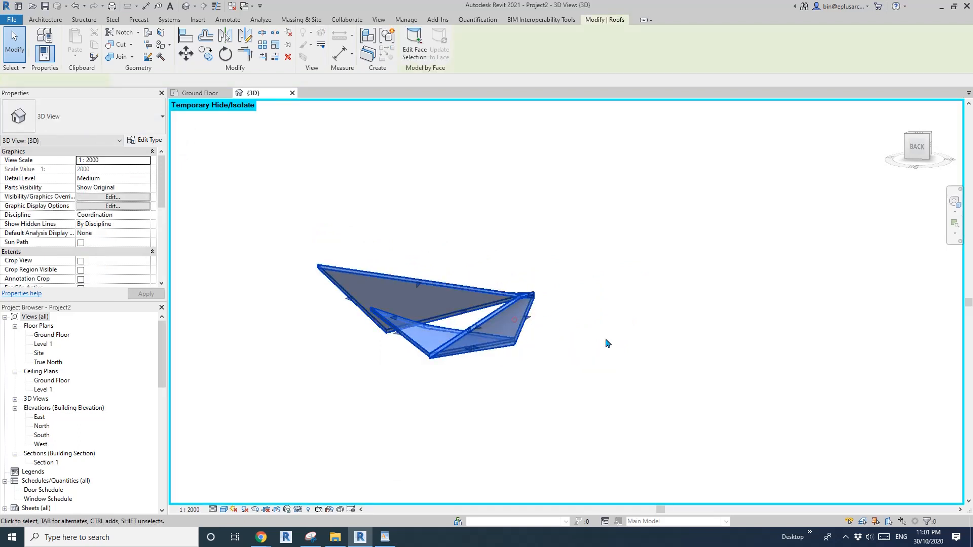
left_click(564, 373)
middle_click_drag(511, 397, 547, 294, "shift")
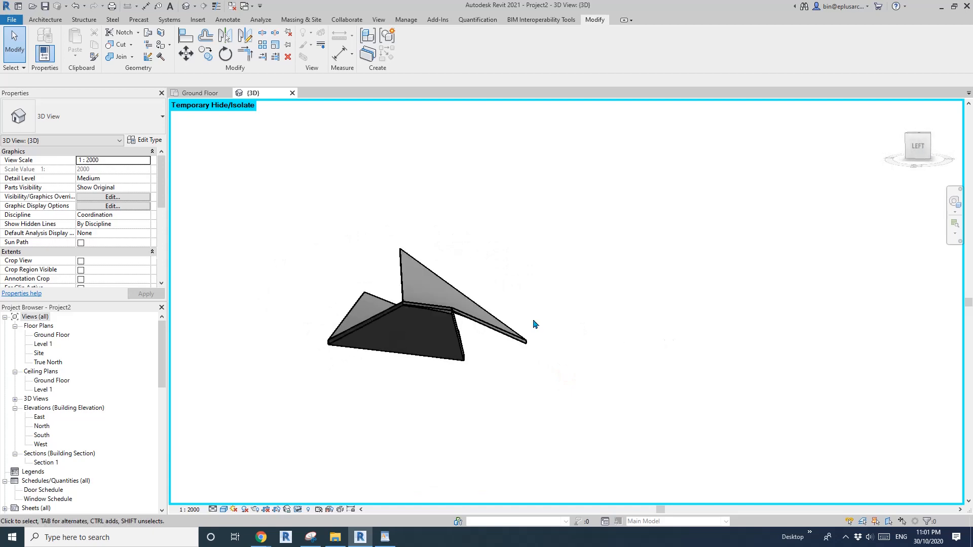
key("h")
key("r")
Step: Delete the face-based roof and create Double brick - 270 walls by face on the mass surfaces instead
left_click(508, 329)
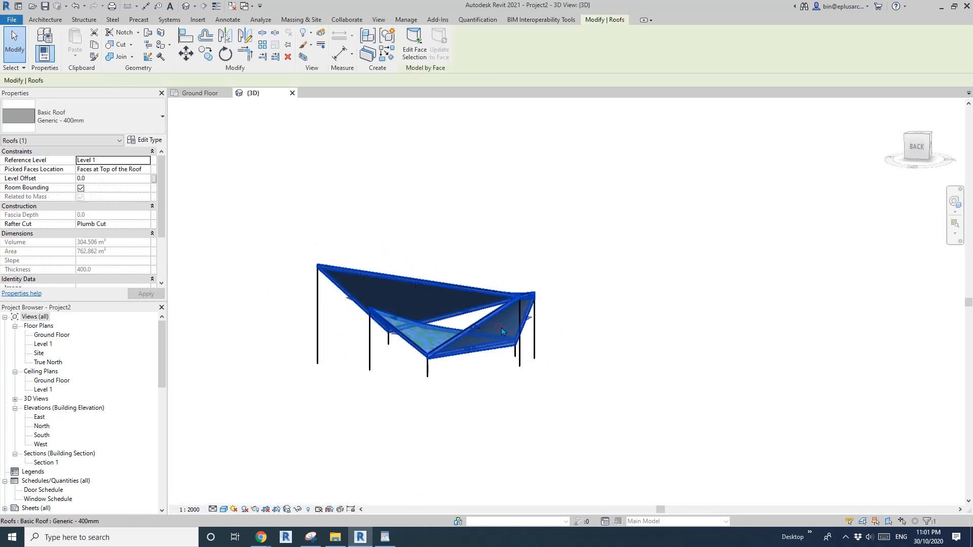
key("Delete")
left_click(498, 326)
left_click(43, 20)
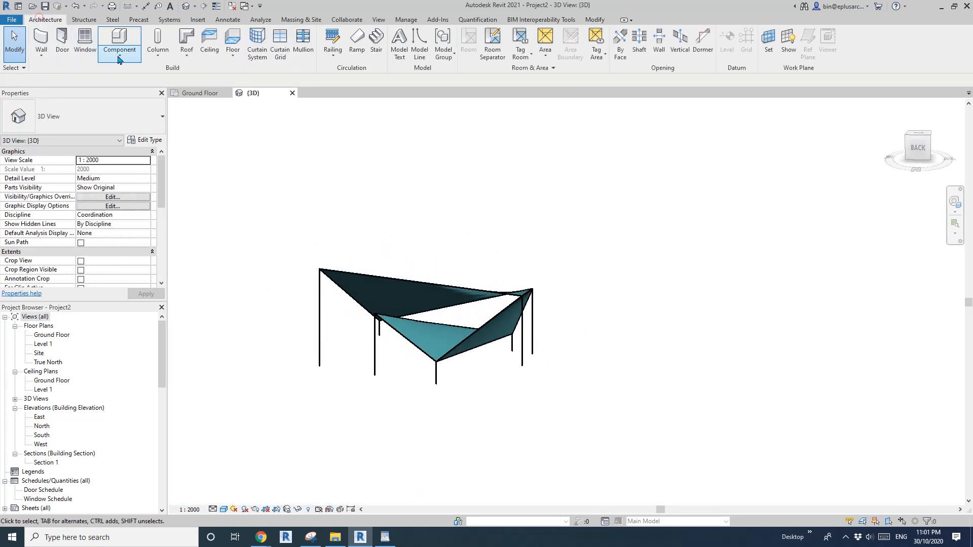
left_click(40, 57)
left_click(65, 120)
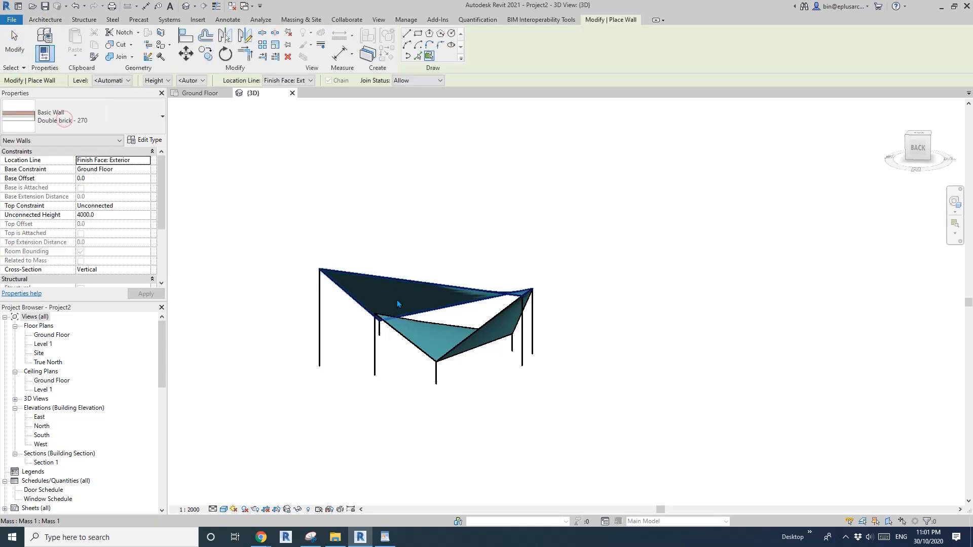
key("Escape")
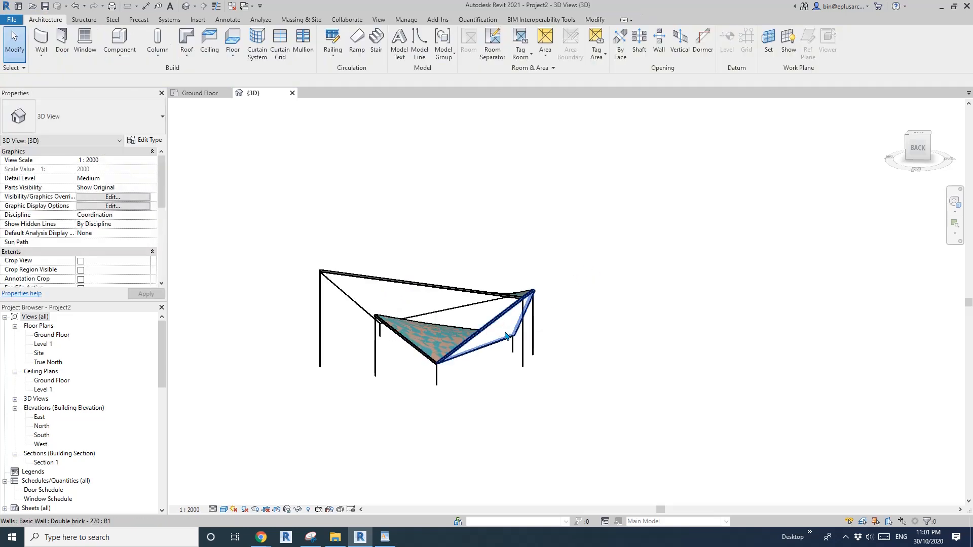
Step: Isolate the face-based walls temporarily and examine how they meet
left_click(506, 332)
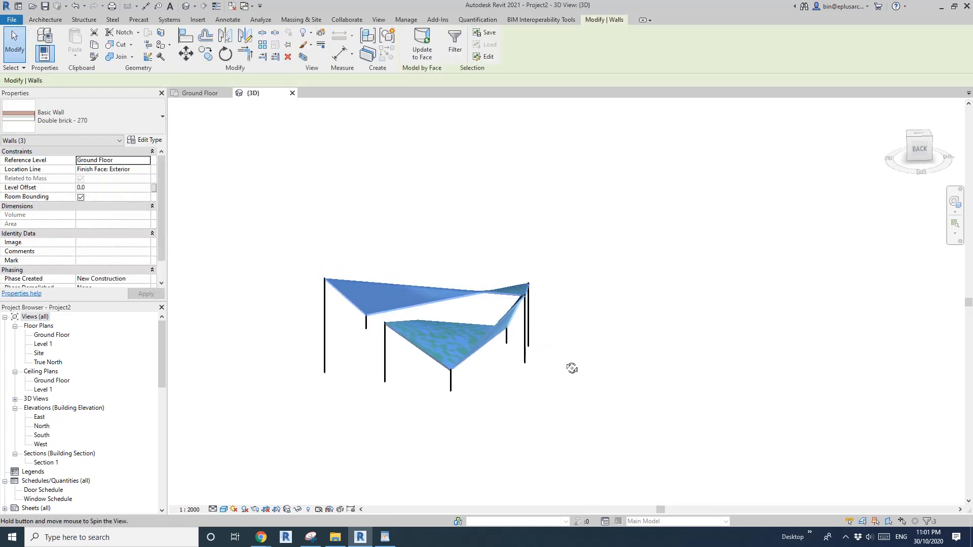
key("i")
left_click(570, 341)
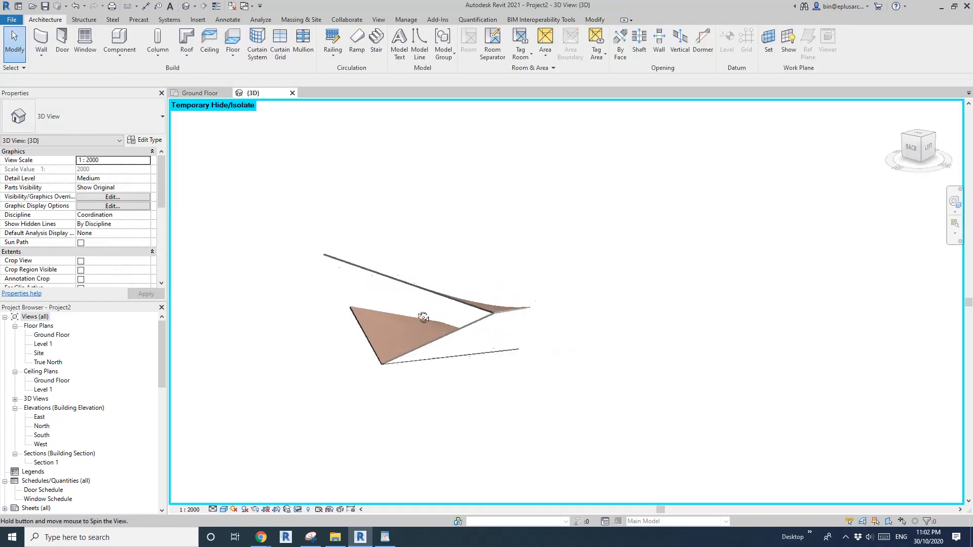
middle_click_drag(423, 318, 449, 339, "shift")
Step: Change all three face-based walls to Generic 300mm Wall and restore the temporarily hidden elements
left_click(451, 336)
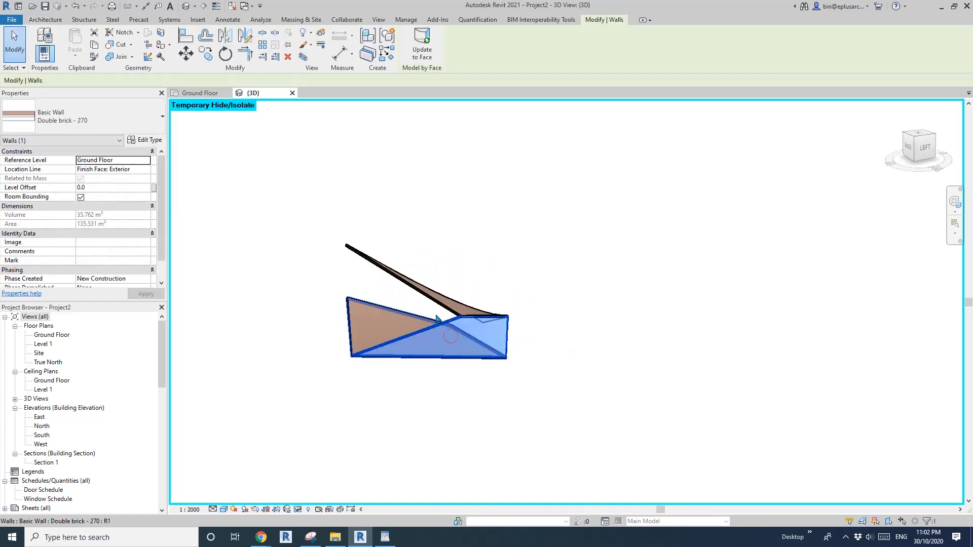
left_click(437, 318, "ctrl")
left_click(81, 118)
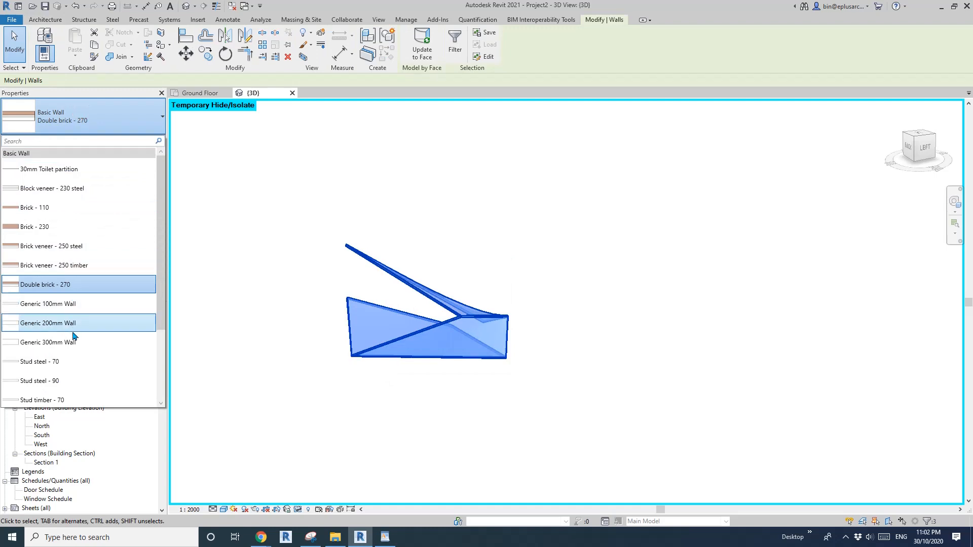
left_click(68, 338)
left_click(581, 261)
middle_click_drag(490, 299, 458, 367, "shift")
key("h")
key("r")
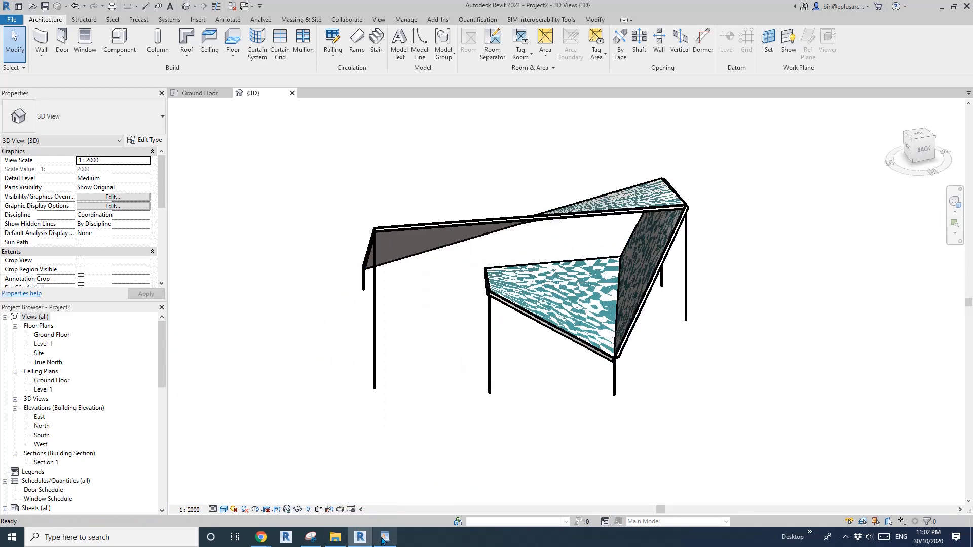
Step: Compare the walled mass in Revit with the reference building image in the WordPad document
left_click(383, 539)
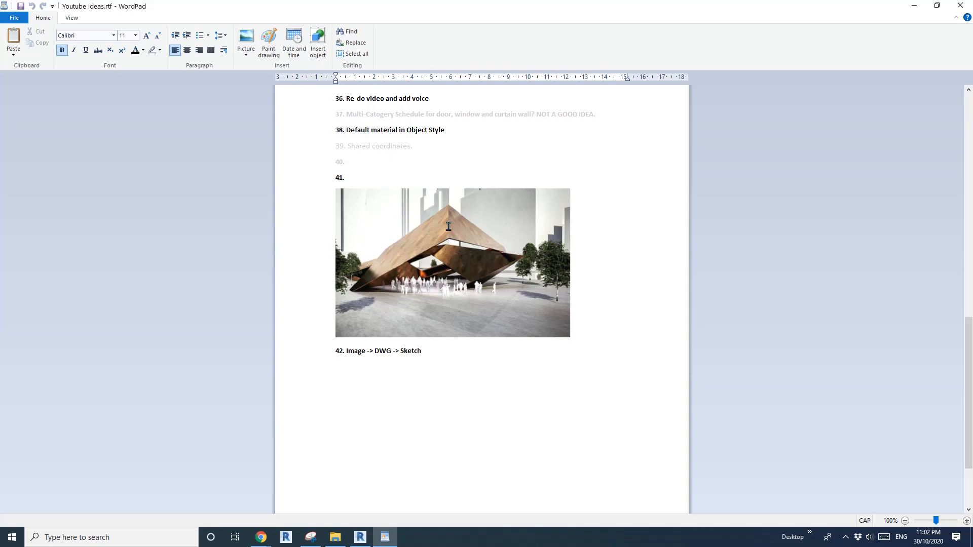
left_click(360, 537)
middle_click_drag(658, 355, 708, 345, "shift")
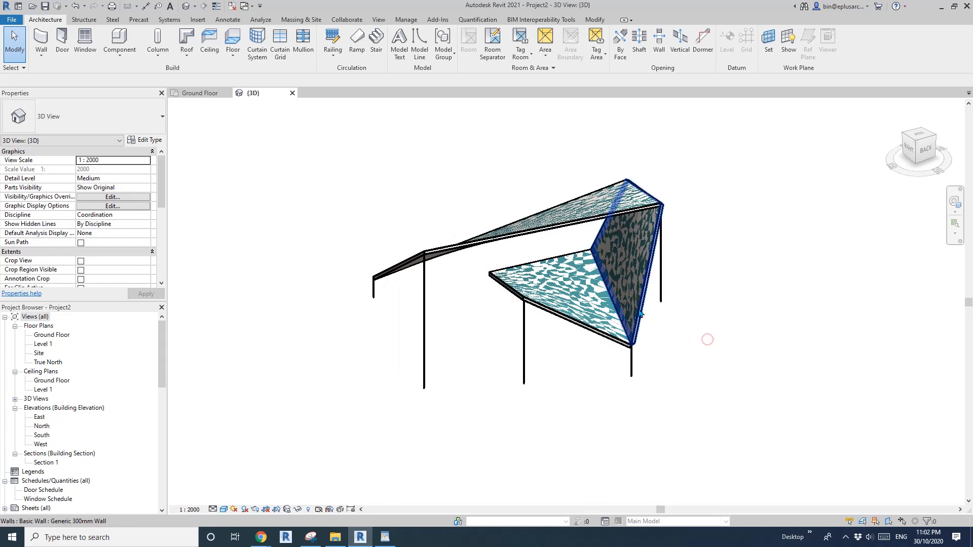
middle_click_drag(639, 313, 577, 361, "shift")
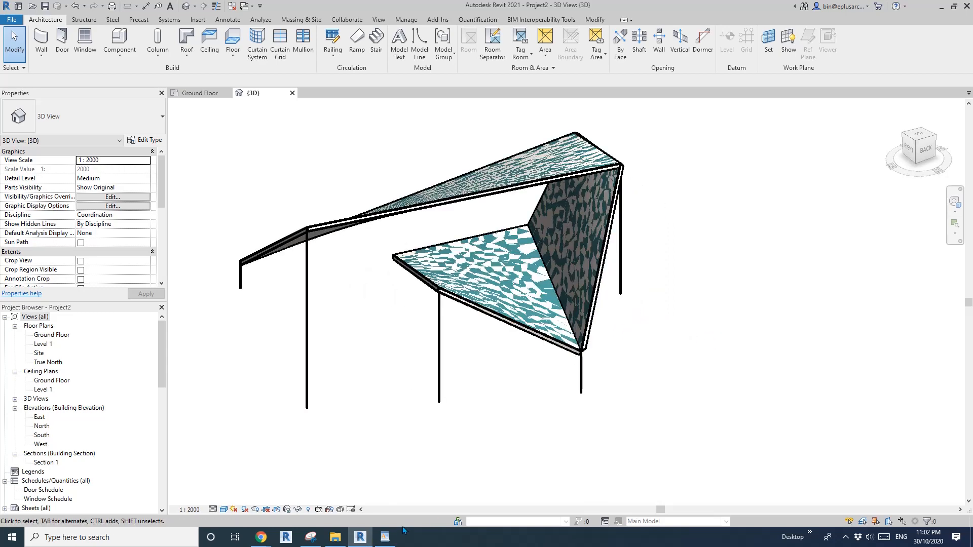
left_click(385, 536)
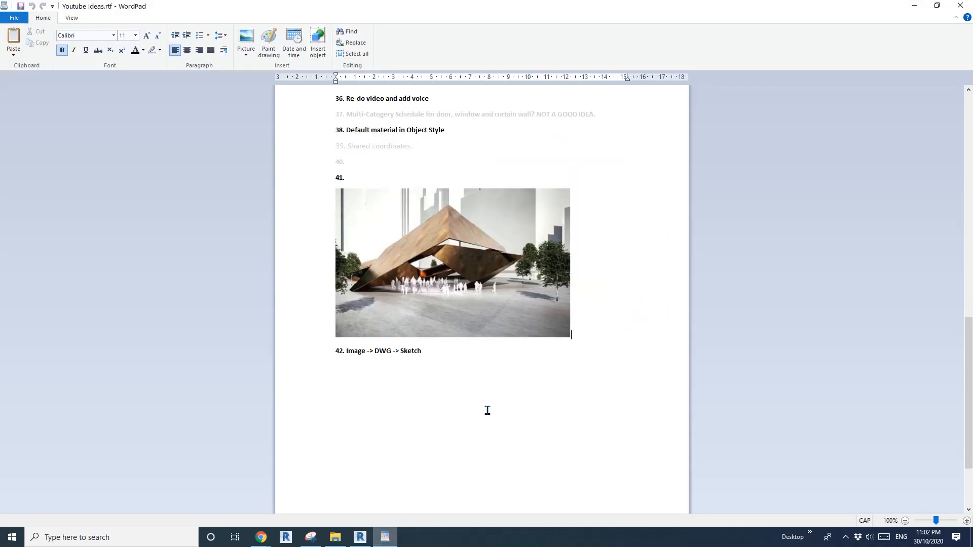
left_click(360, 537)
middle_click_drag(459, 417, 521, 397, "shift")
Step: Edit the in-place mass, move the support at the lower surfaces' shared front corner inward, and finish the mass
left_click(517, 330)
key("Escape")
left_click(513, 400)
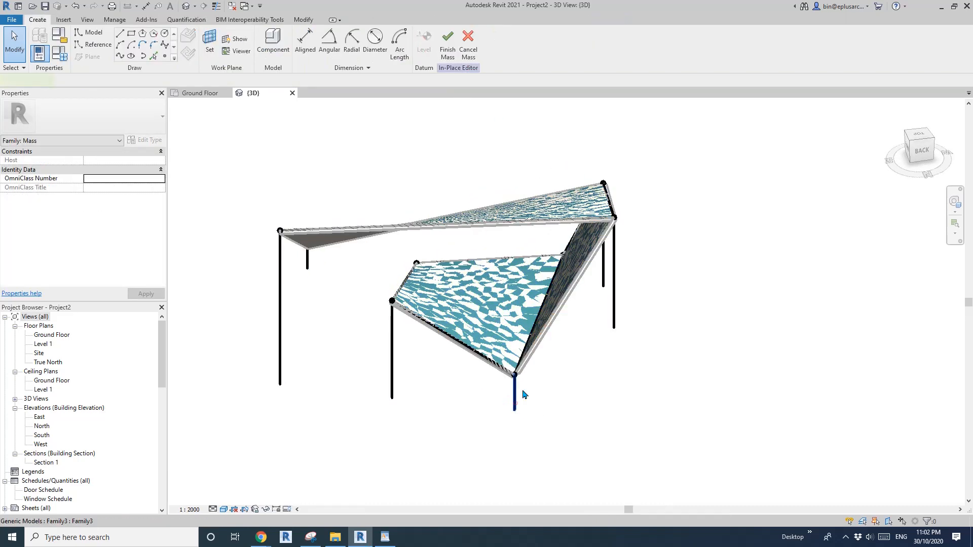
left_click_drag(515, 403, 546, 314)
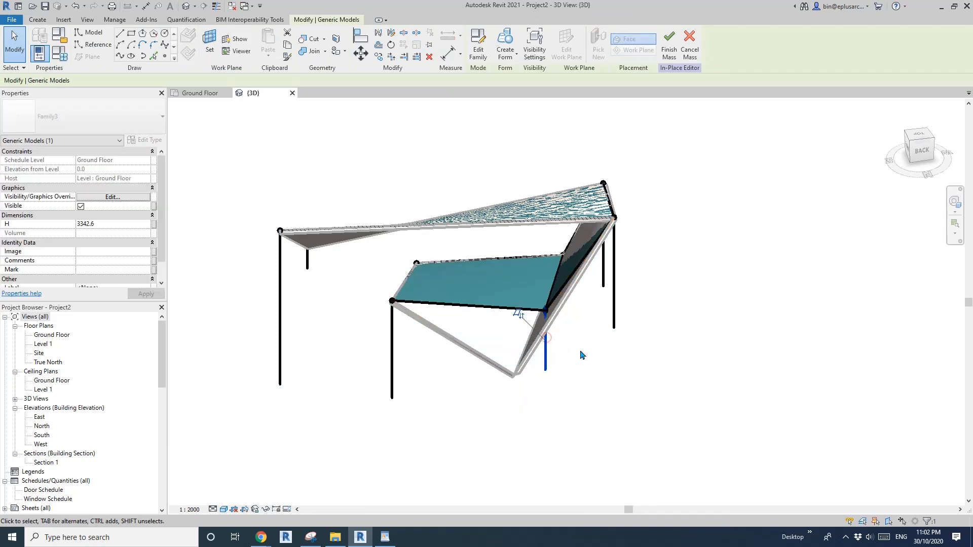
left_click(664, 58)
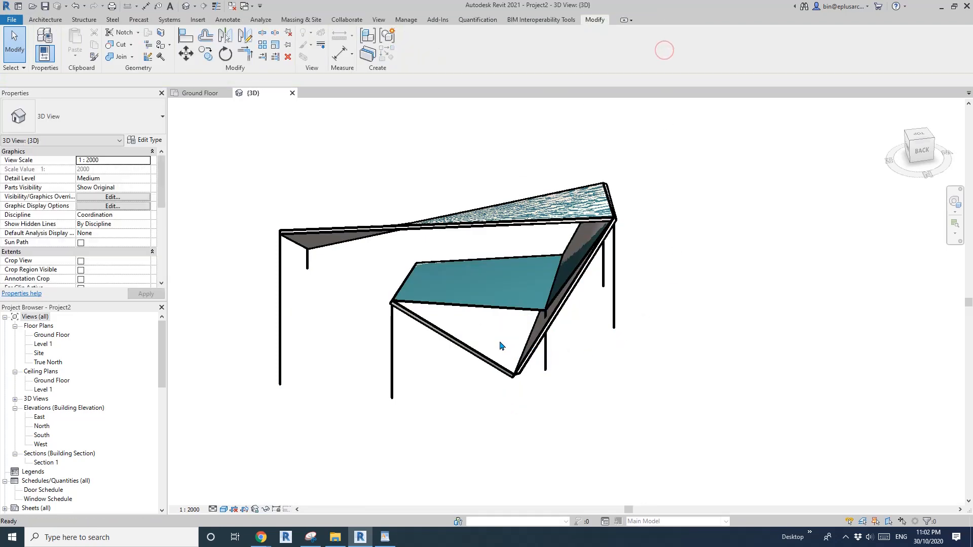
Step: Update the two lower Generic 300mm walls to match the reshaped mass faces
left_click(523, 359)
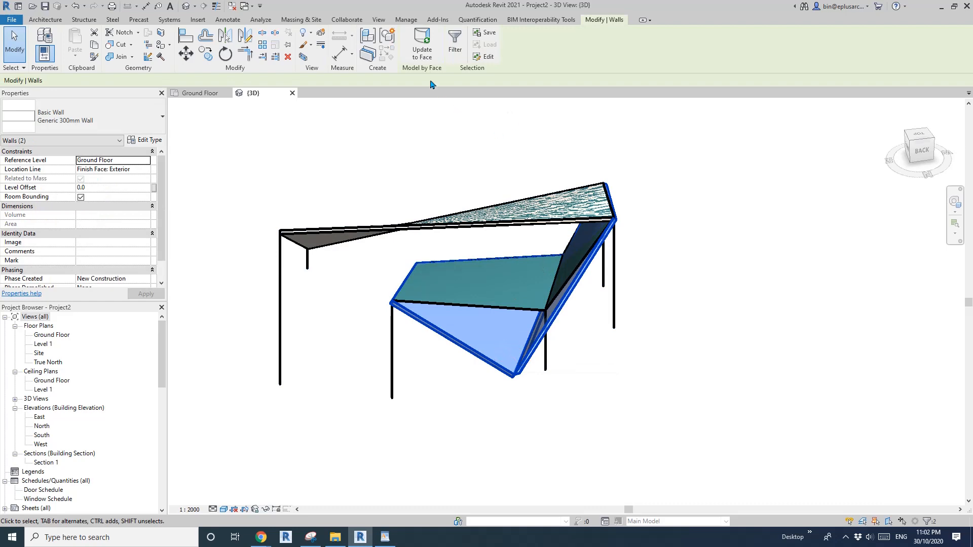
left_click(421, 46)
left_click(726, 243)
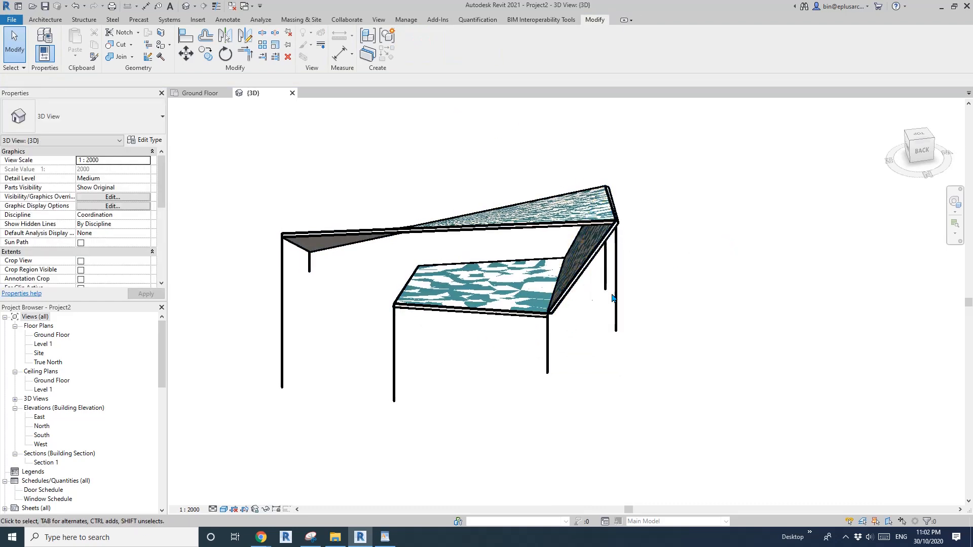
Step: Examine the updated walls and the whole structure from the back around to the front
middle_click_drag(612, 298, 558, 323, "shift")
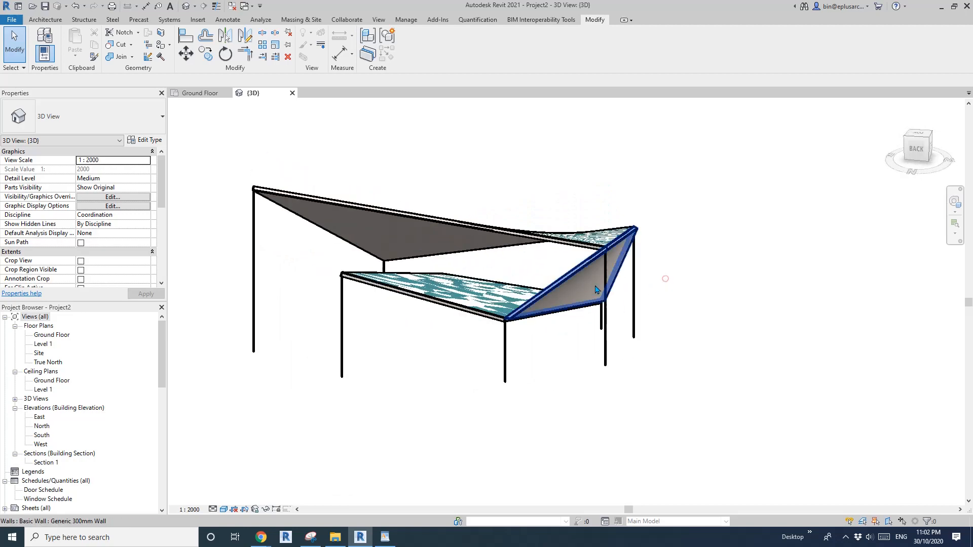
middle_click_drag(595, 290, 765, 330, "shift")
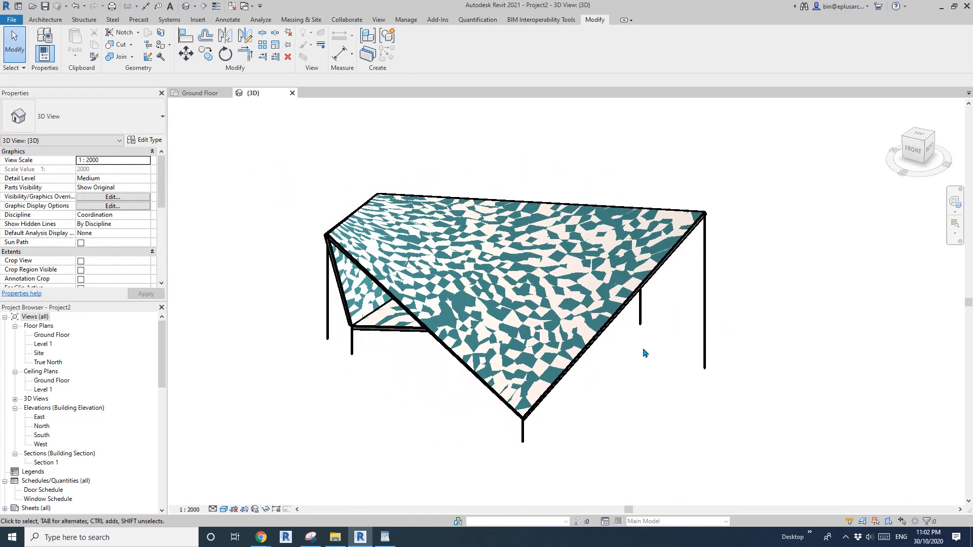
scroll(644, 353, "up", 2)
middle_click_drag(636, 361, 649, 367, "shift")
middle_click_drag(649, 367, 703, 363)
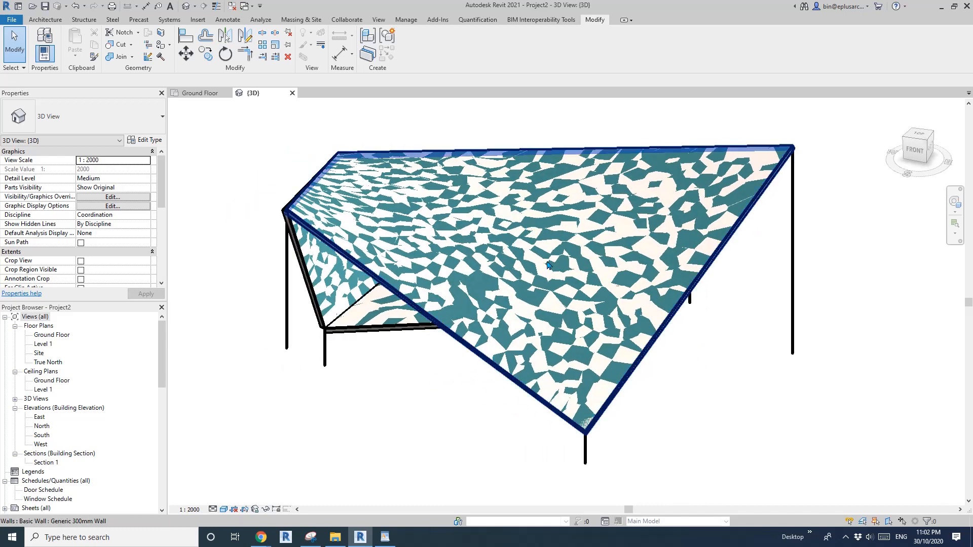